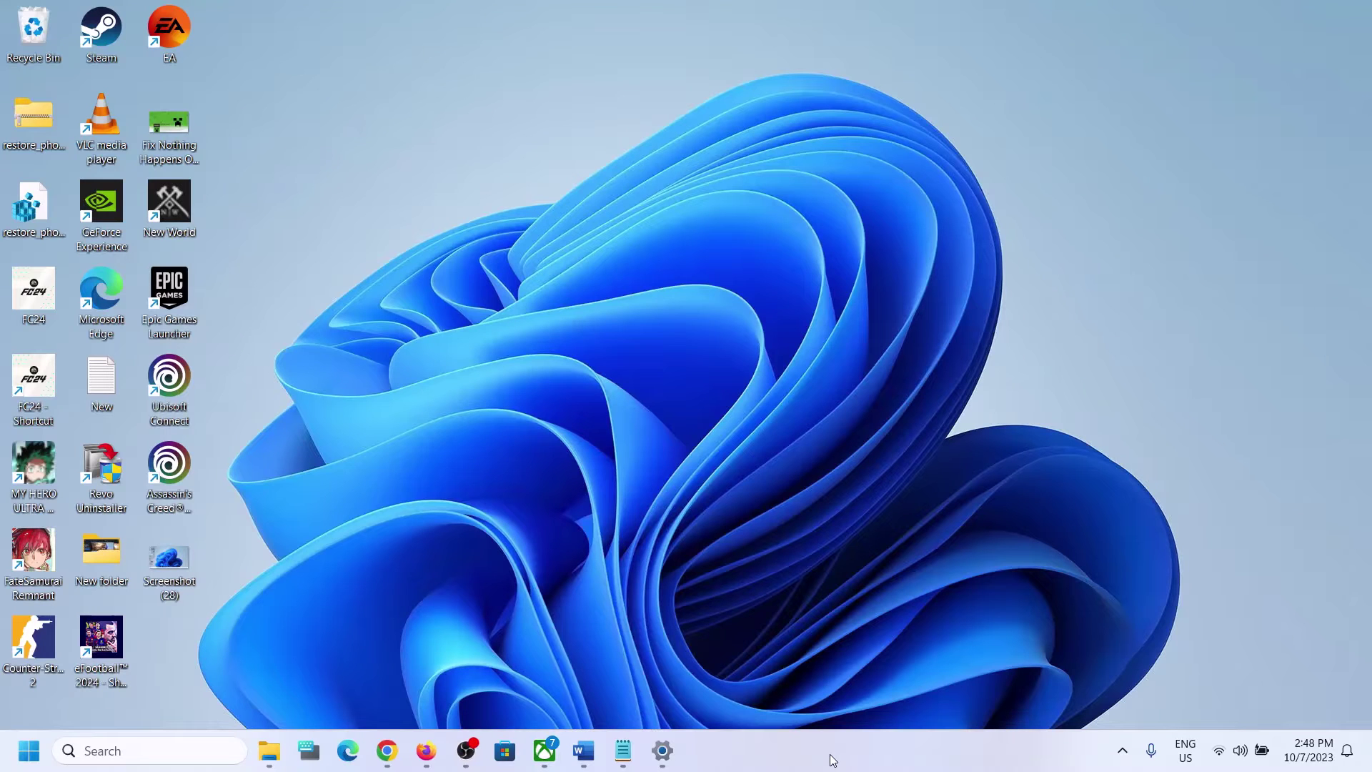
Open the Windows Update history in Settings and select the KB5030310 update number
click(663, 750)
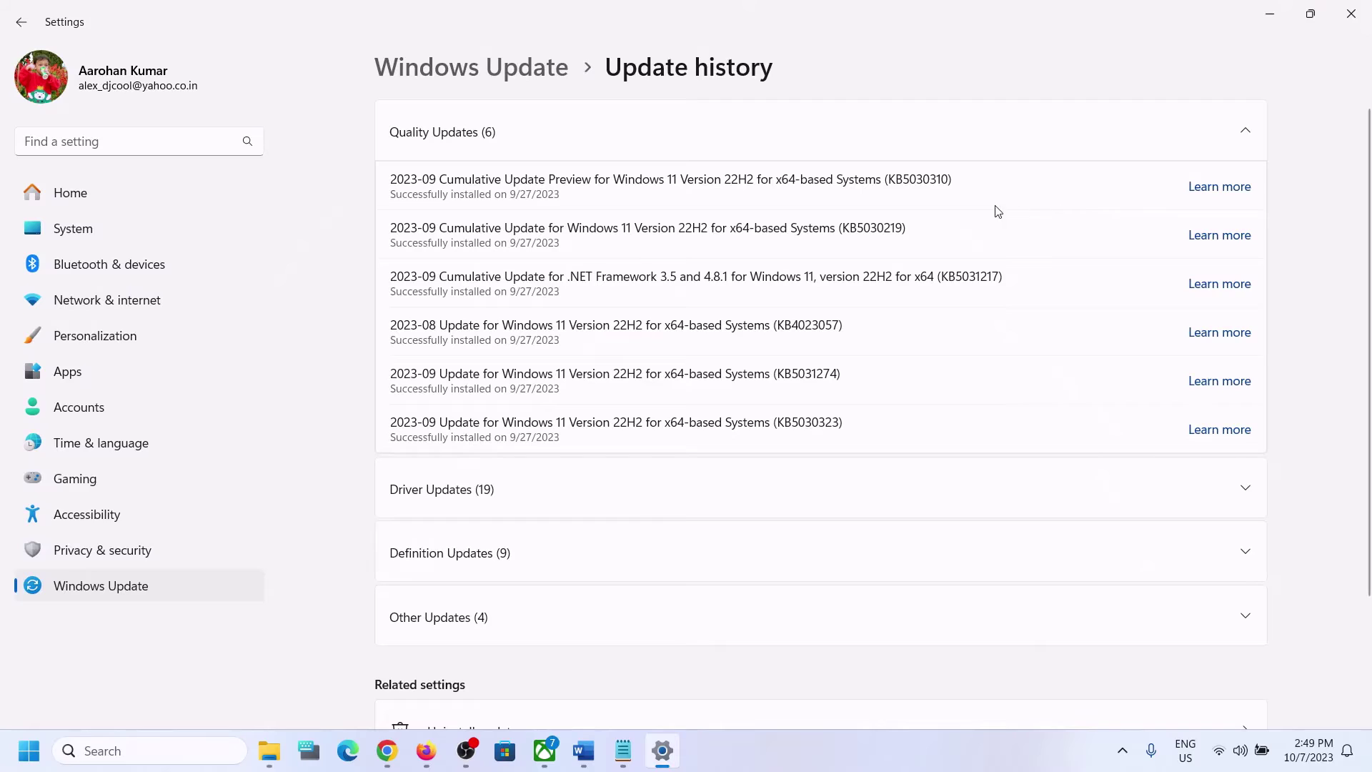
drag(889, 183, 948, 183)
Bring the Word fix guide forward and highlight error code 800f081f in its title
click(584, 751)
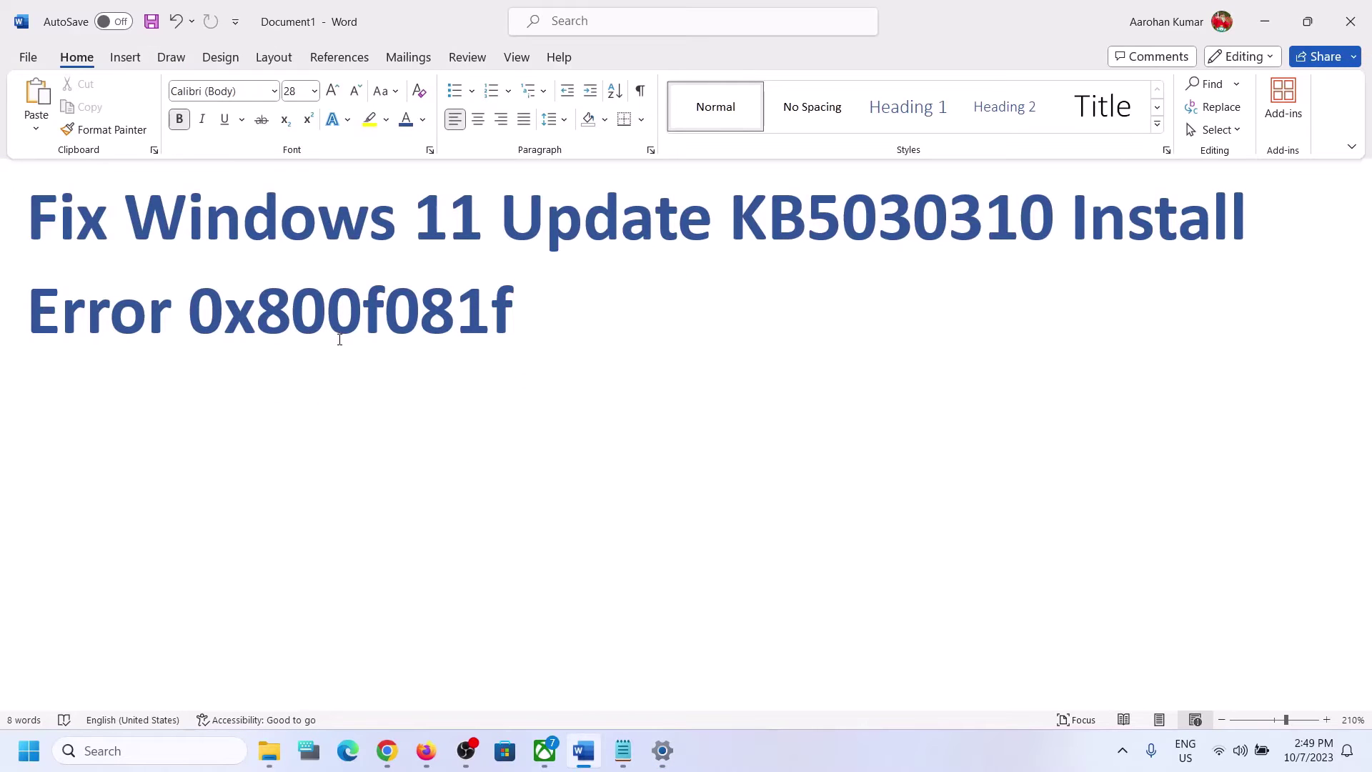
drag(194, 303, 511, 312)
click(585, 310)
key(shift+Left)
key(shift+Left)
key(shift+Left)
key(shift+Left)
key(shift+Left)
key(shift+Left)
key(shift+Left)
key(shift+Left)
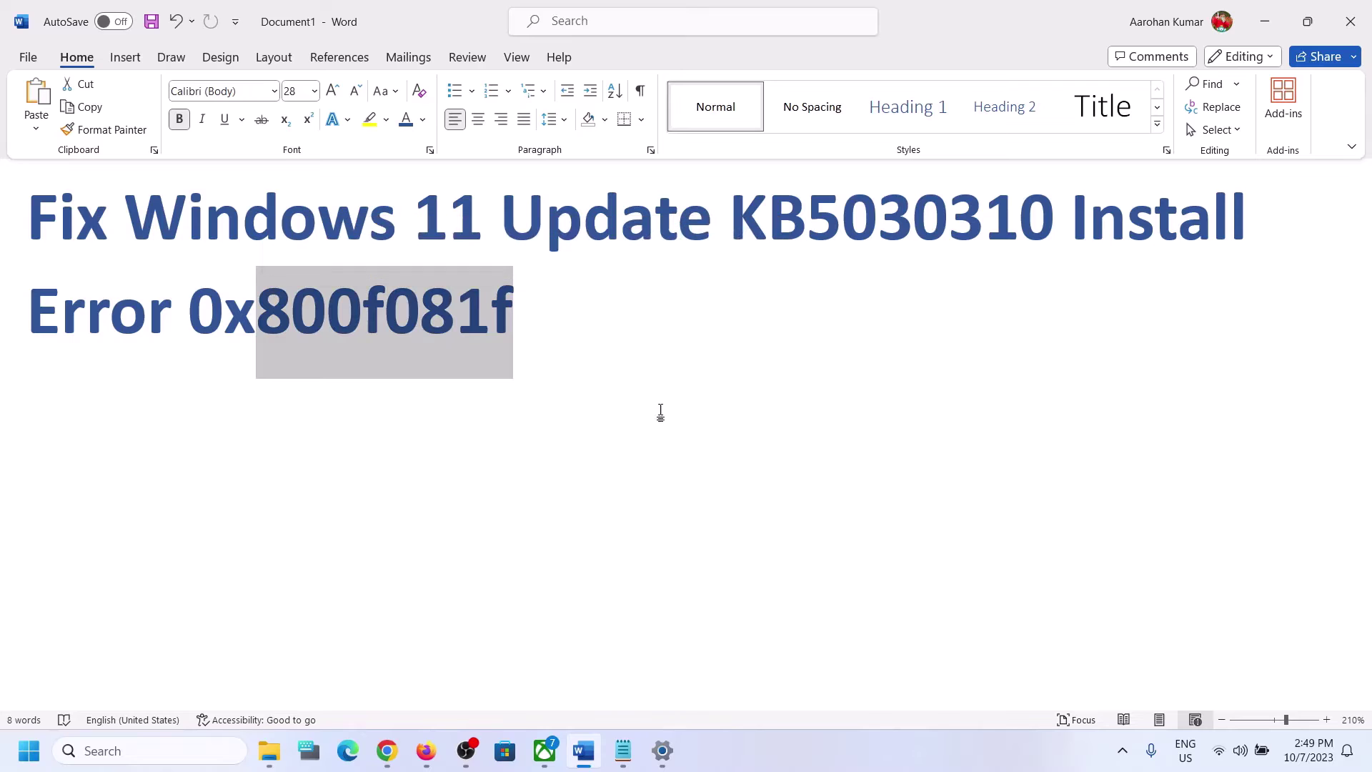
click(867, 768)
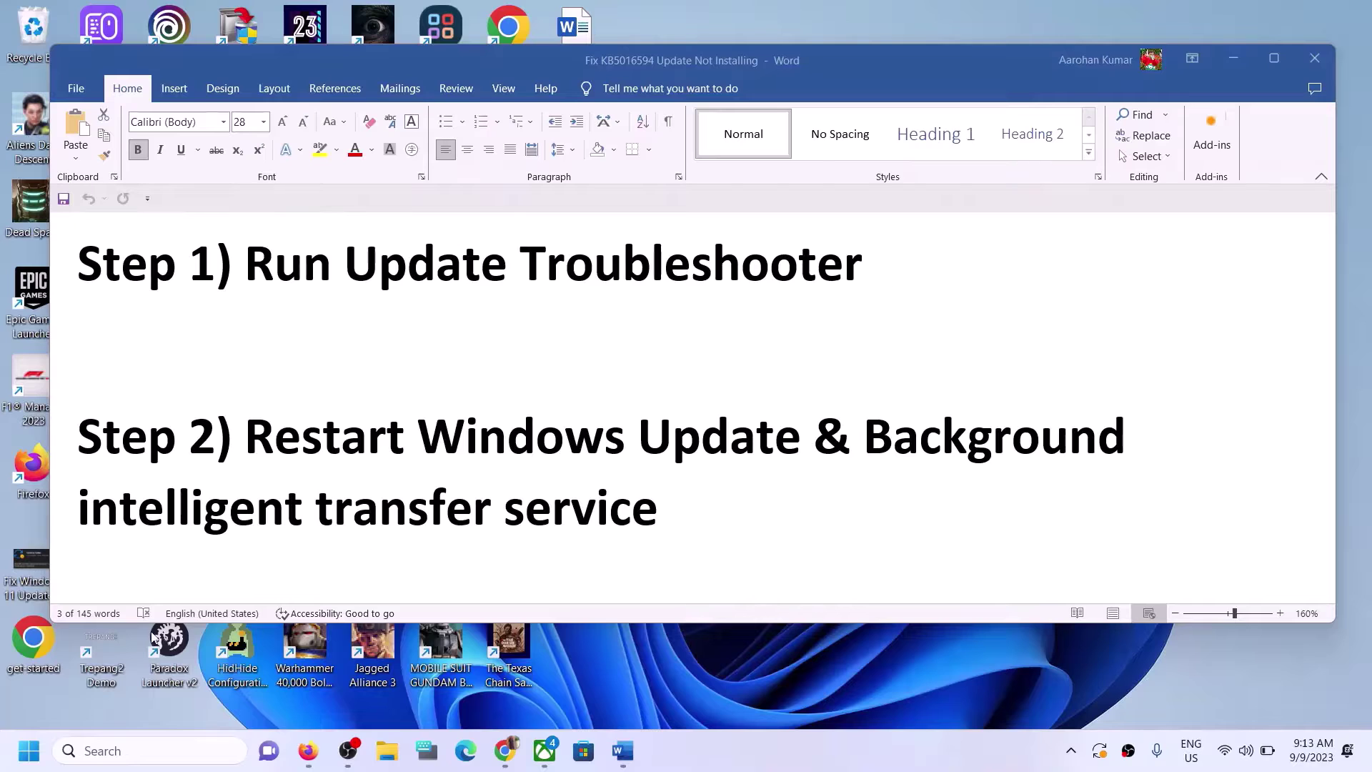
Launch Settings from Start and go to System > Troubleshoot
click(21, 760)
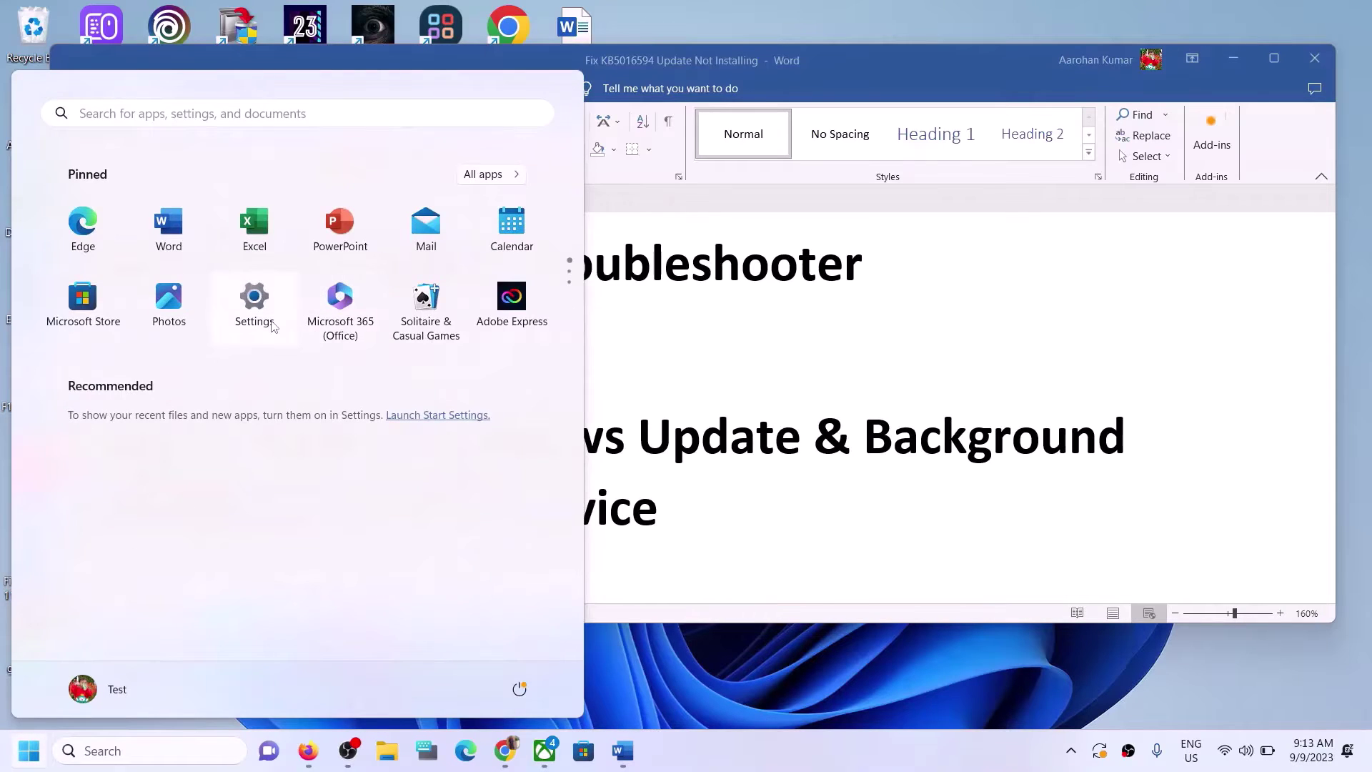
click(255, 300)
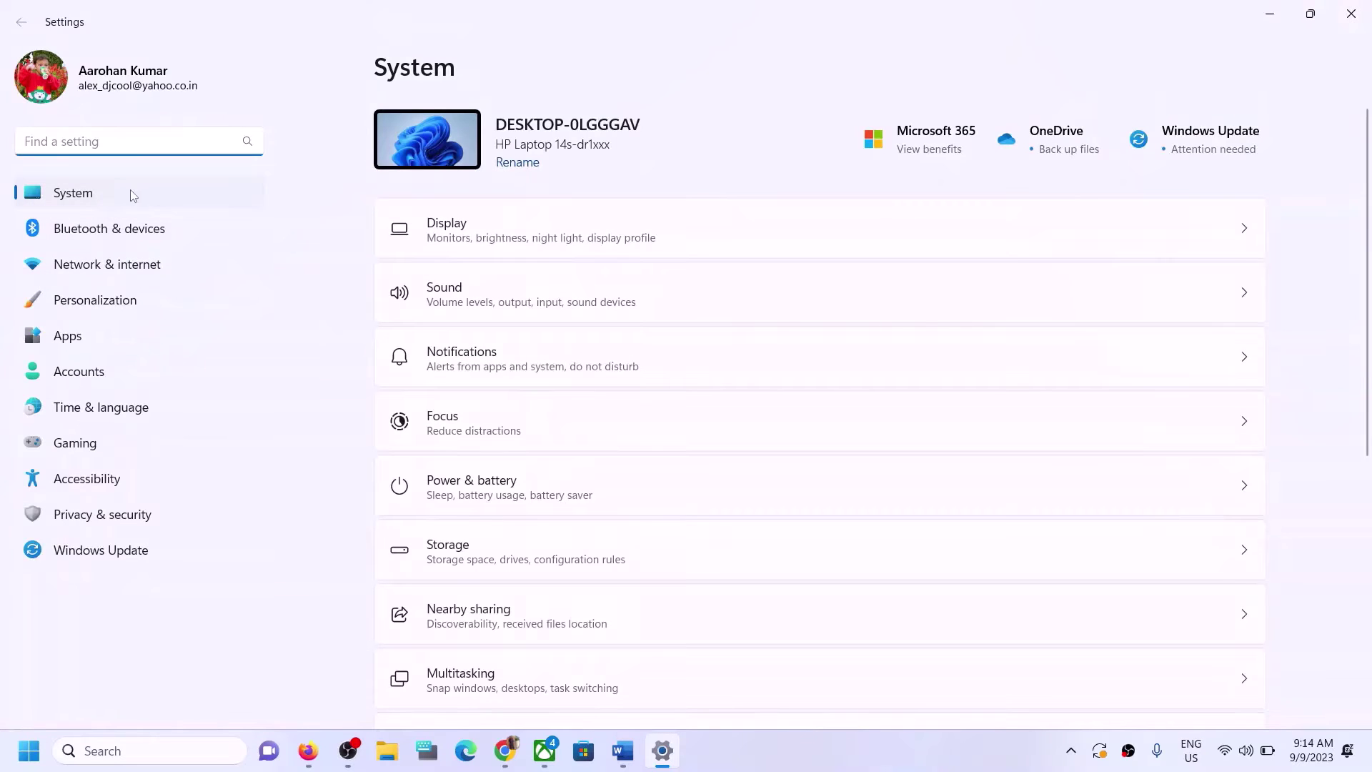
scroll(665, 458, down, 5)
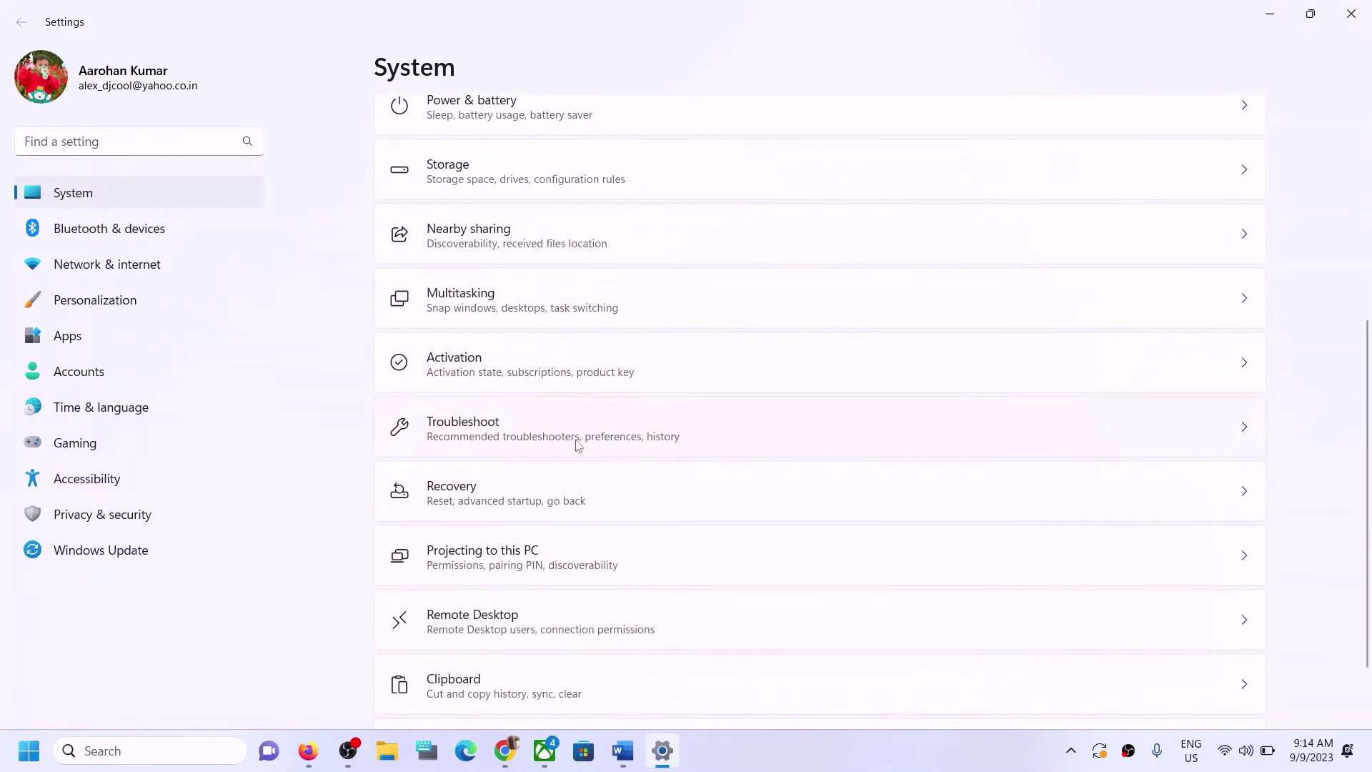
click(501, 444)
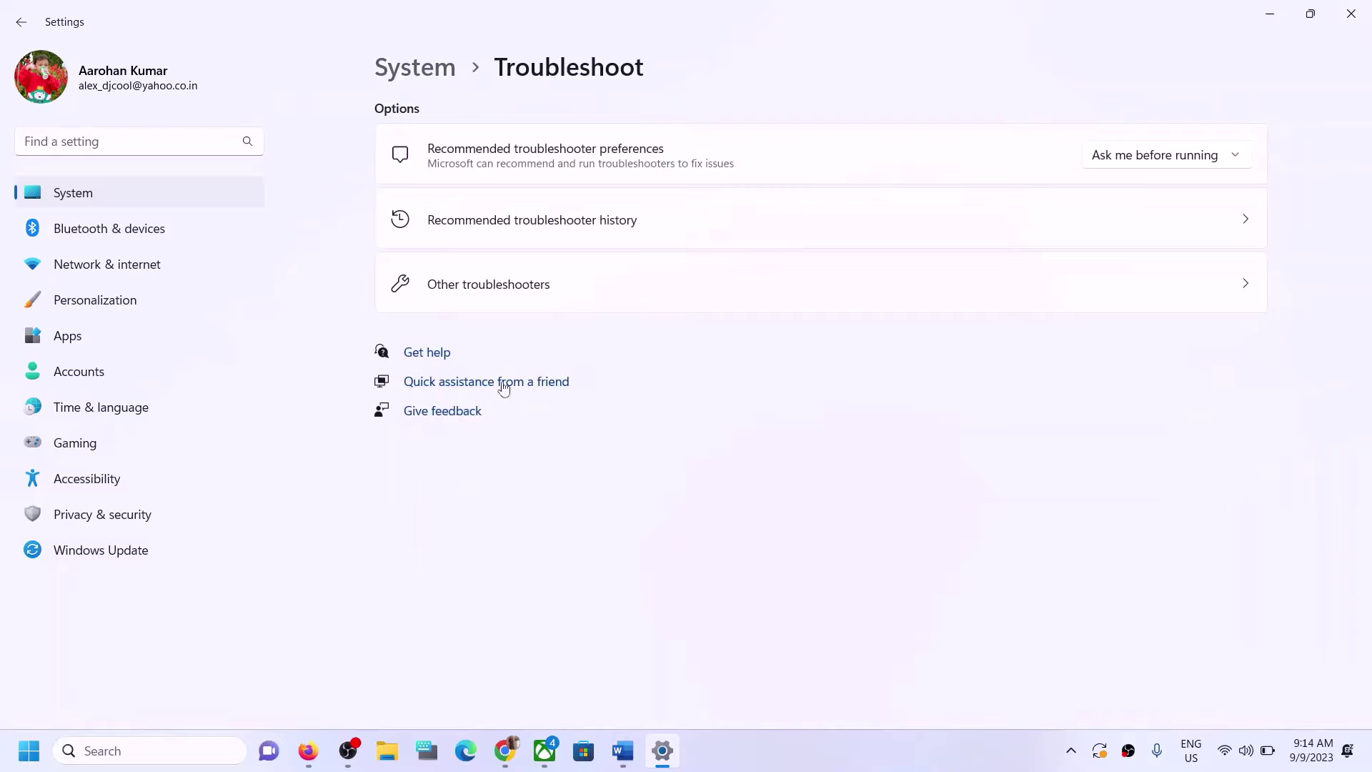
Run the Windows Update troubleshooter from Other troubleshooters, then return to the Word notes
click(578, 289)
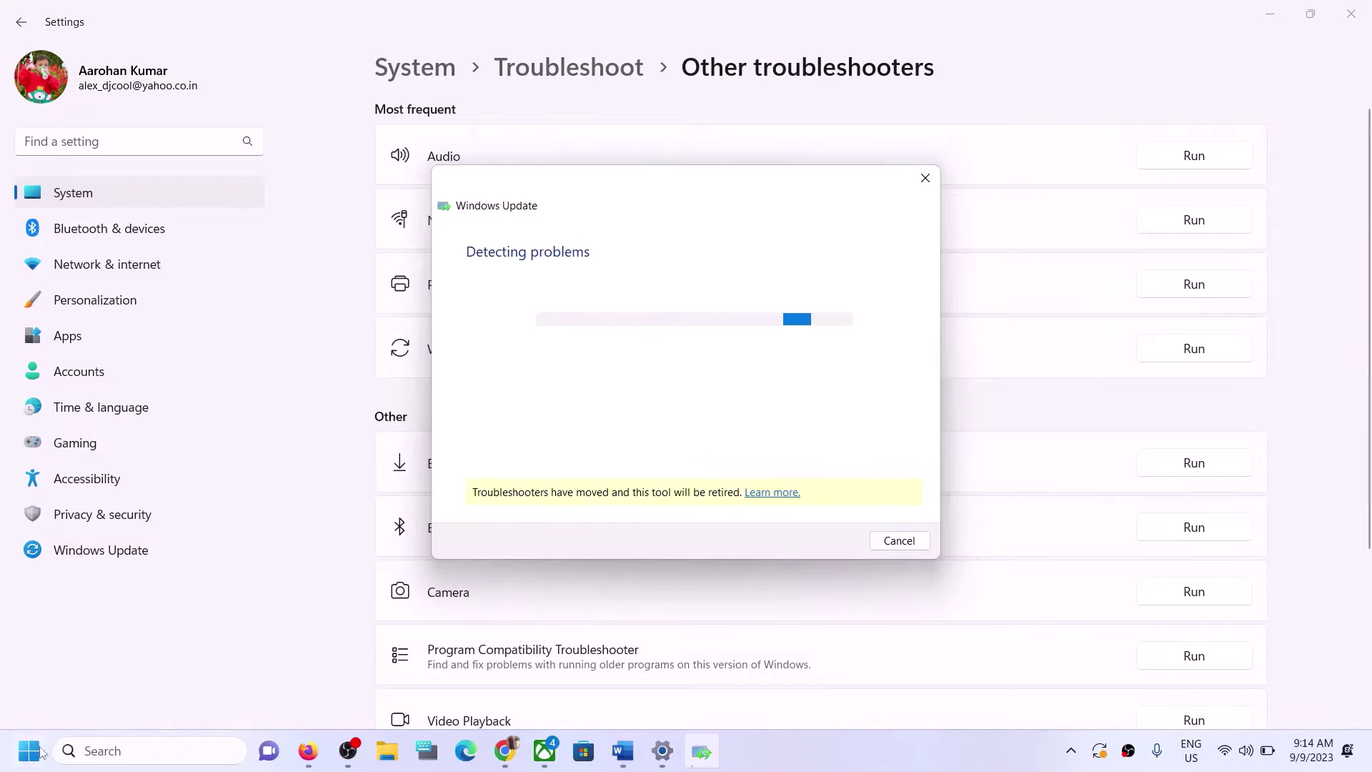
key(super)
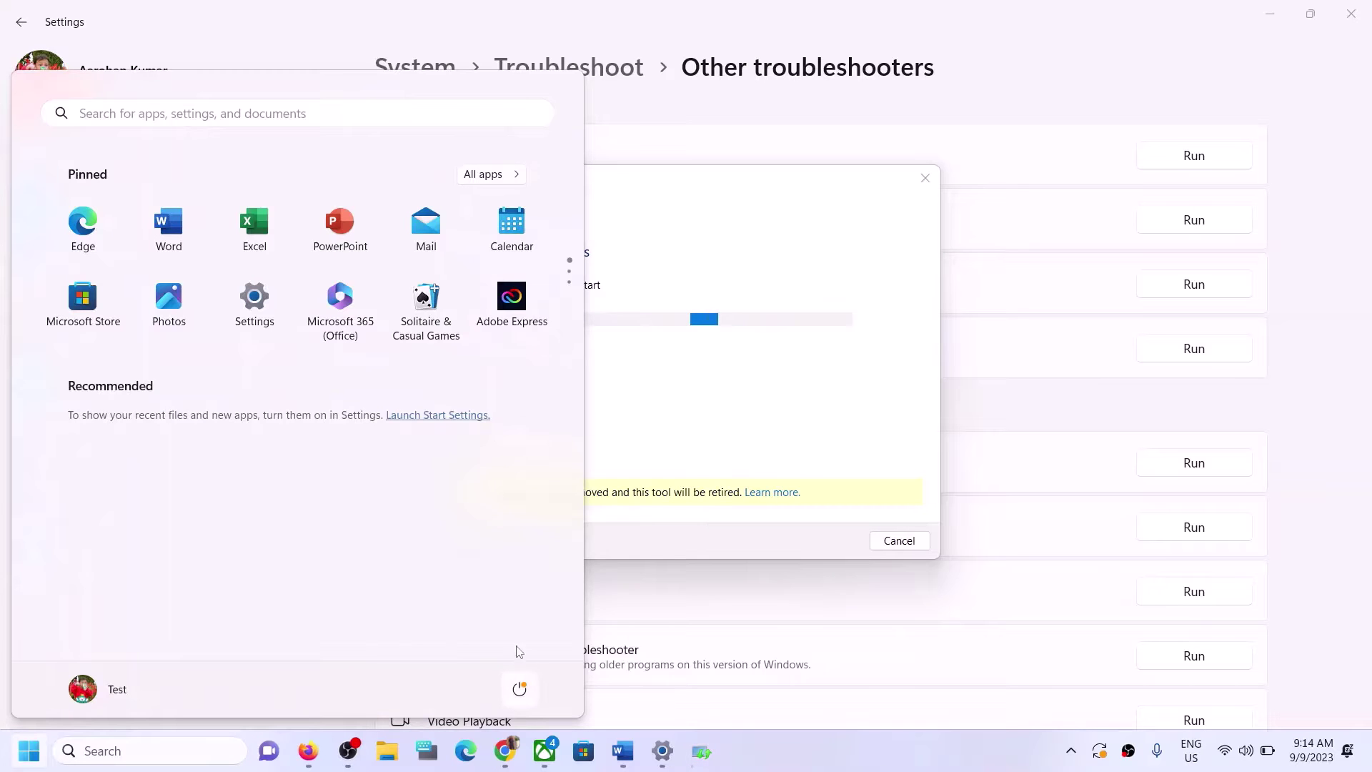
click(519, 689)
click(1303, 415)
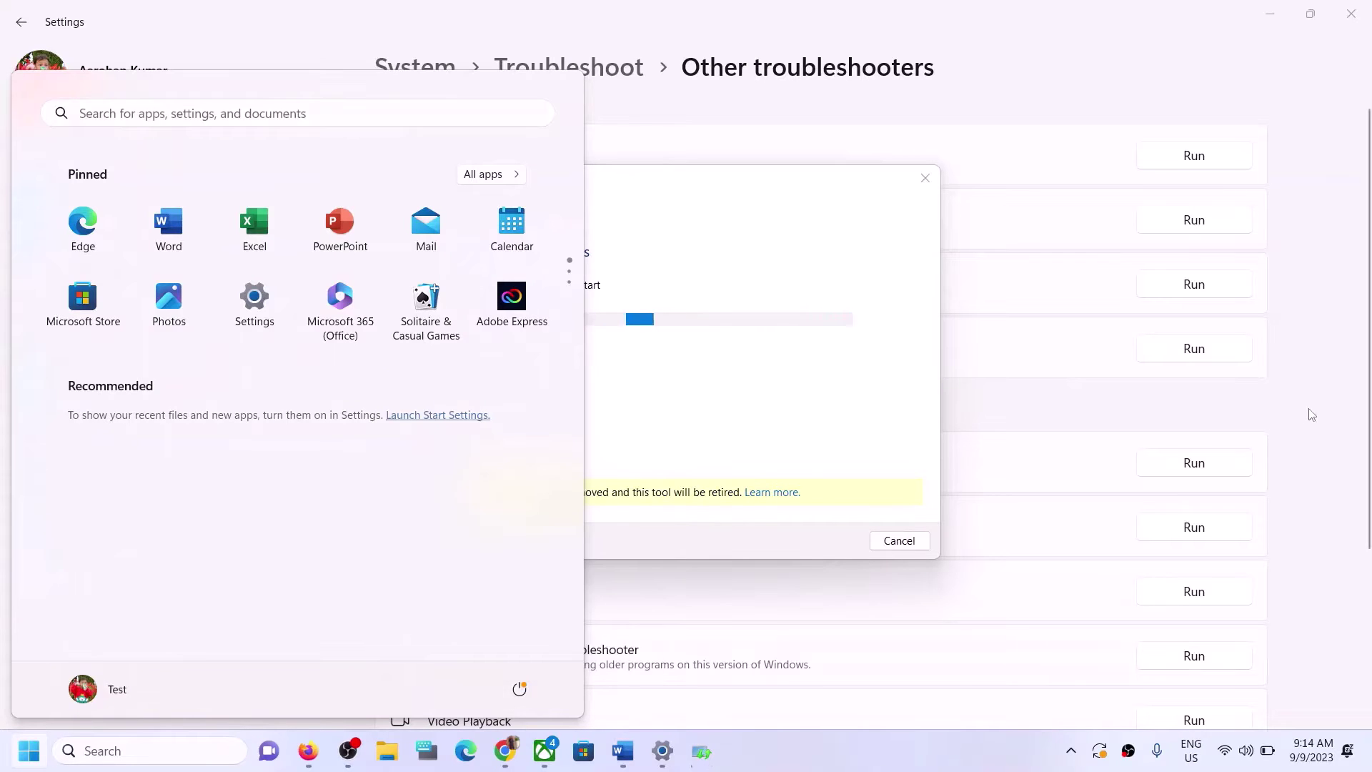
click(1310, 415)
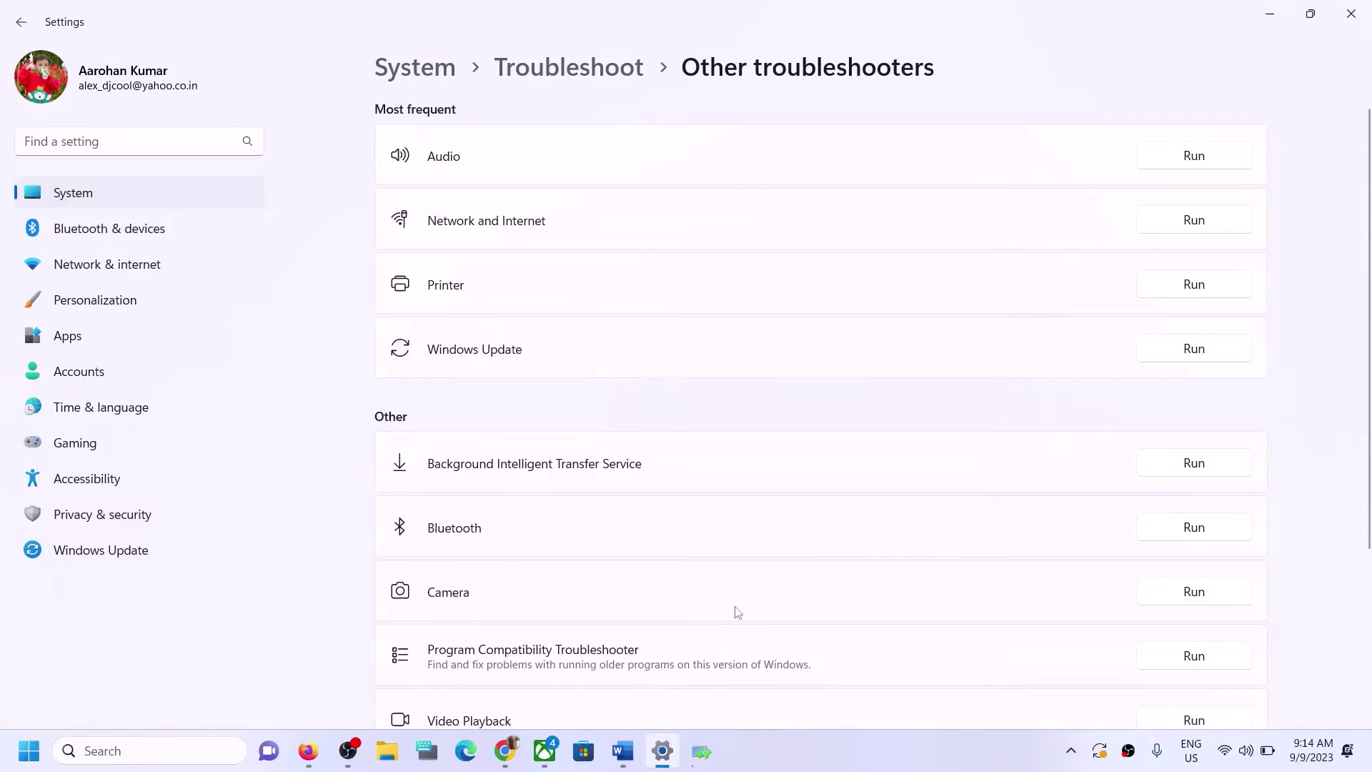
click(622, 750)
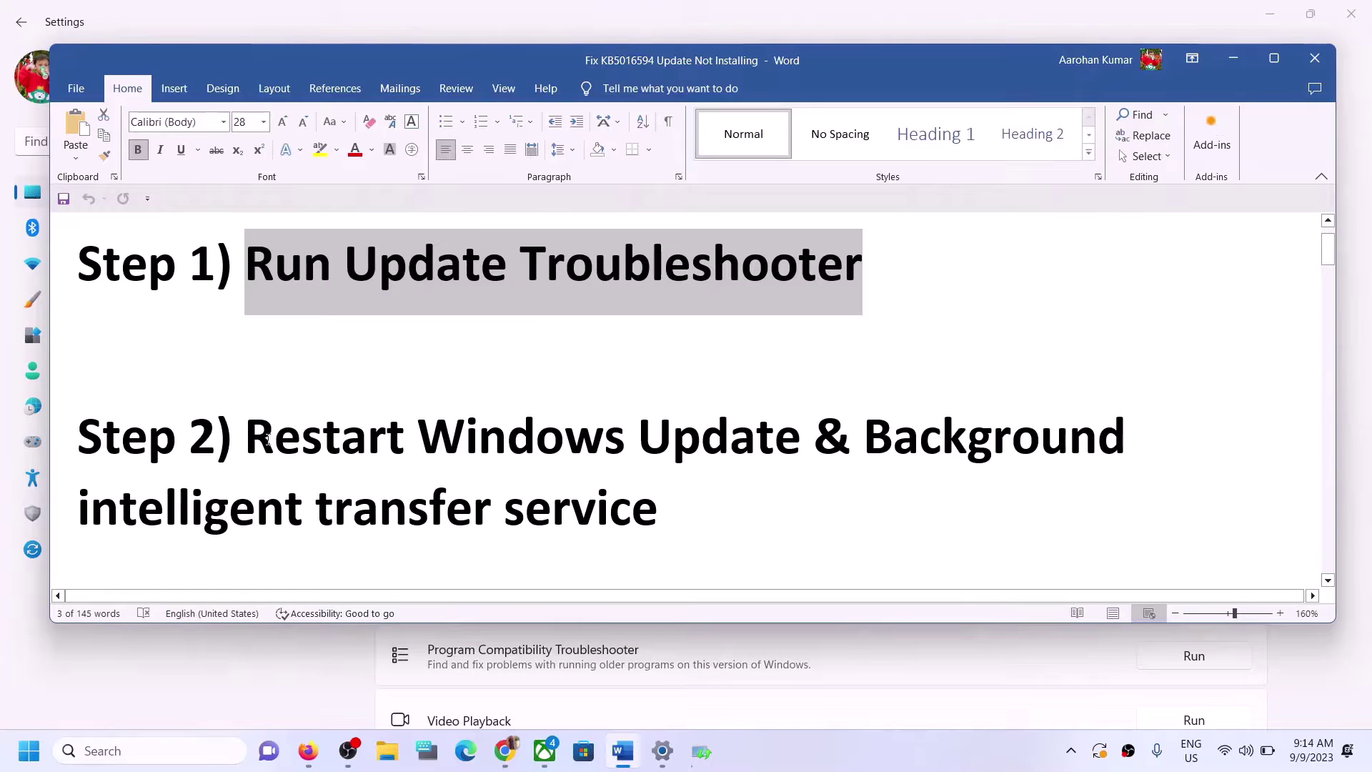
Highlight Step 2 in the Word notes and launch the Services console via taskbar search
drag(256, 441, 640, 516)
click(226, 762)
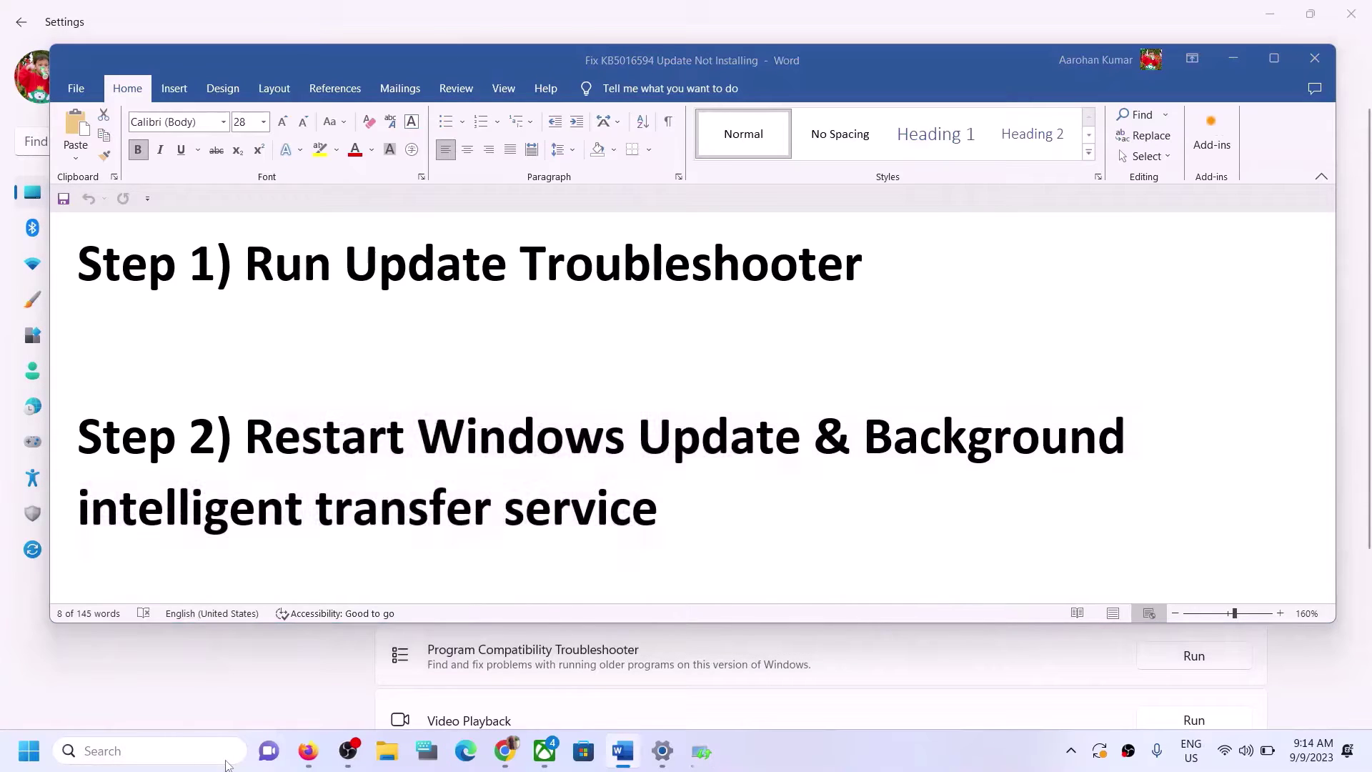
text(ervices)
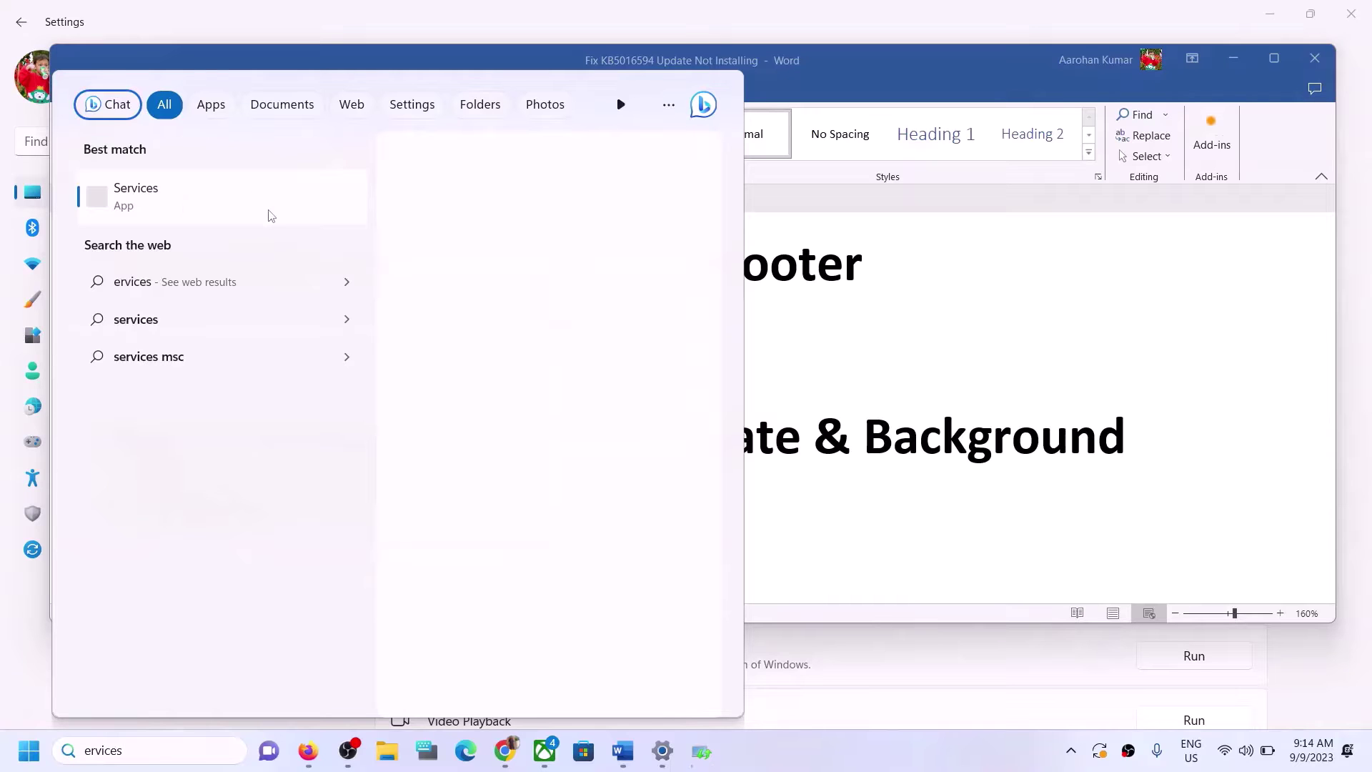
click(1329, 330)
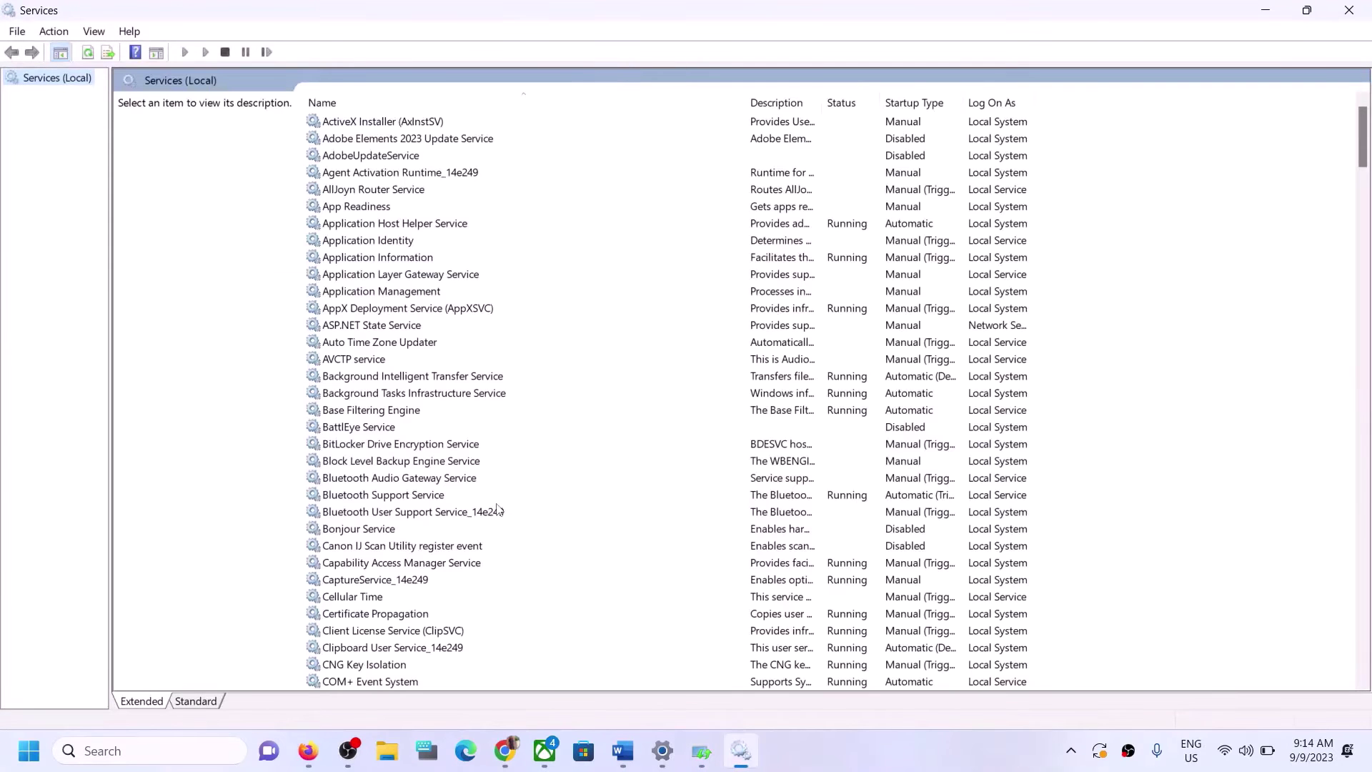
click(491, 512)
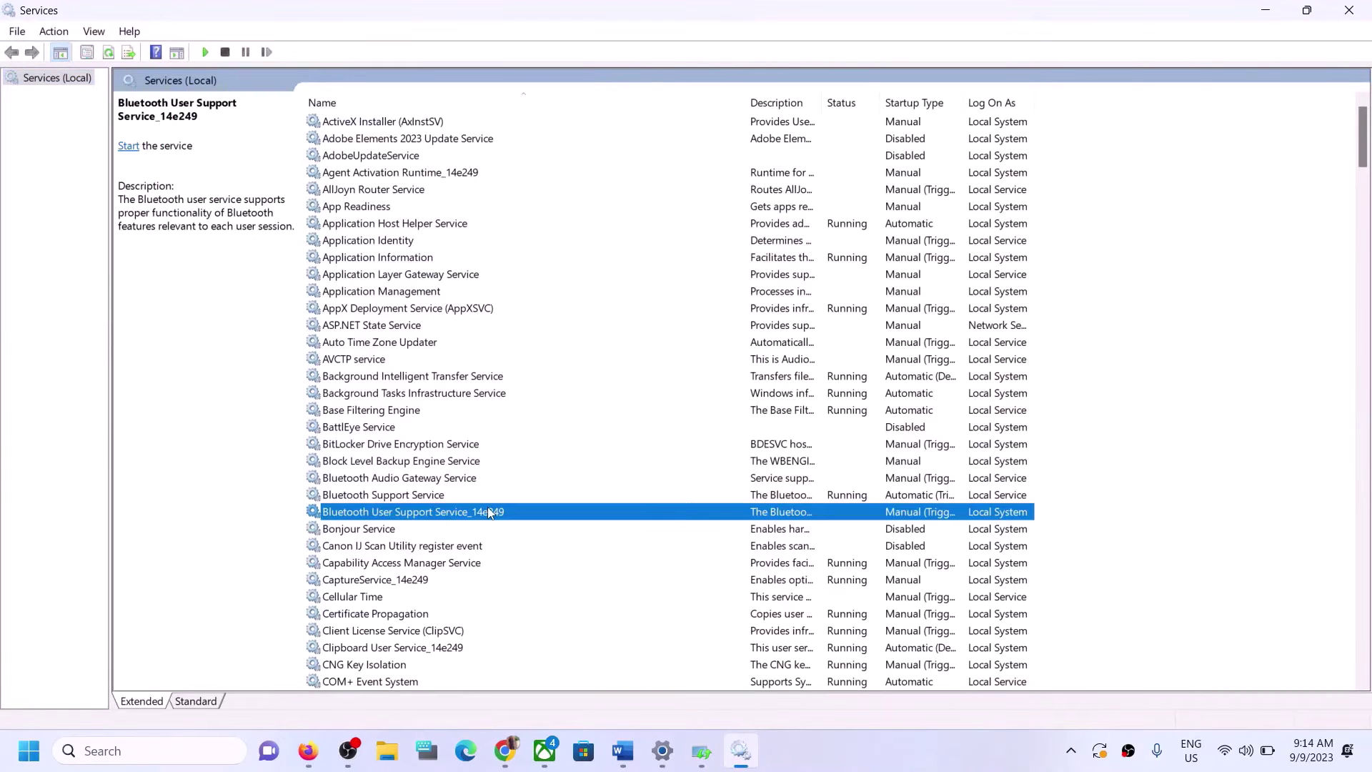
Set the Windows Update service's startup type to Automatic and apply it
key(w)
scroll(484, 512, down, 10)
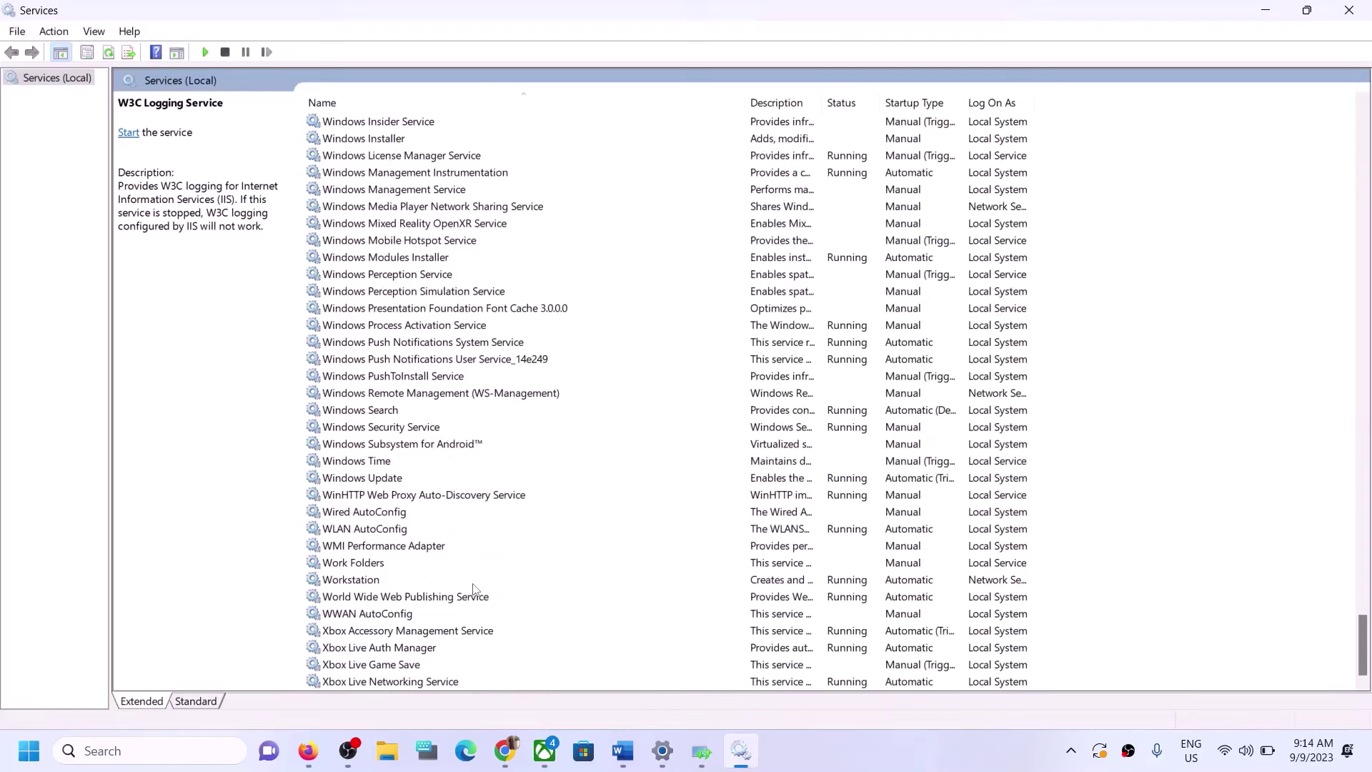
click(375, 483)
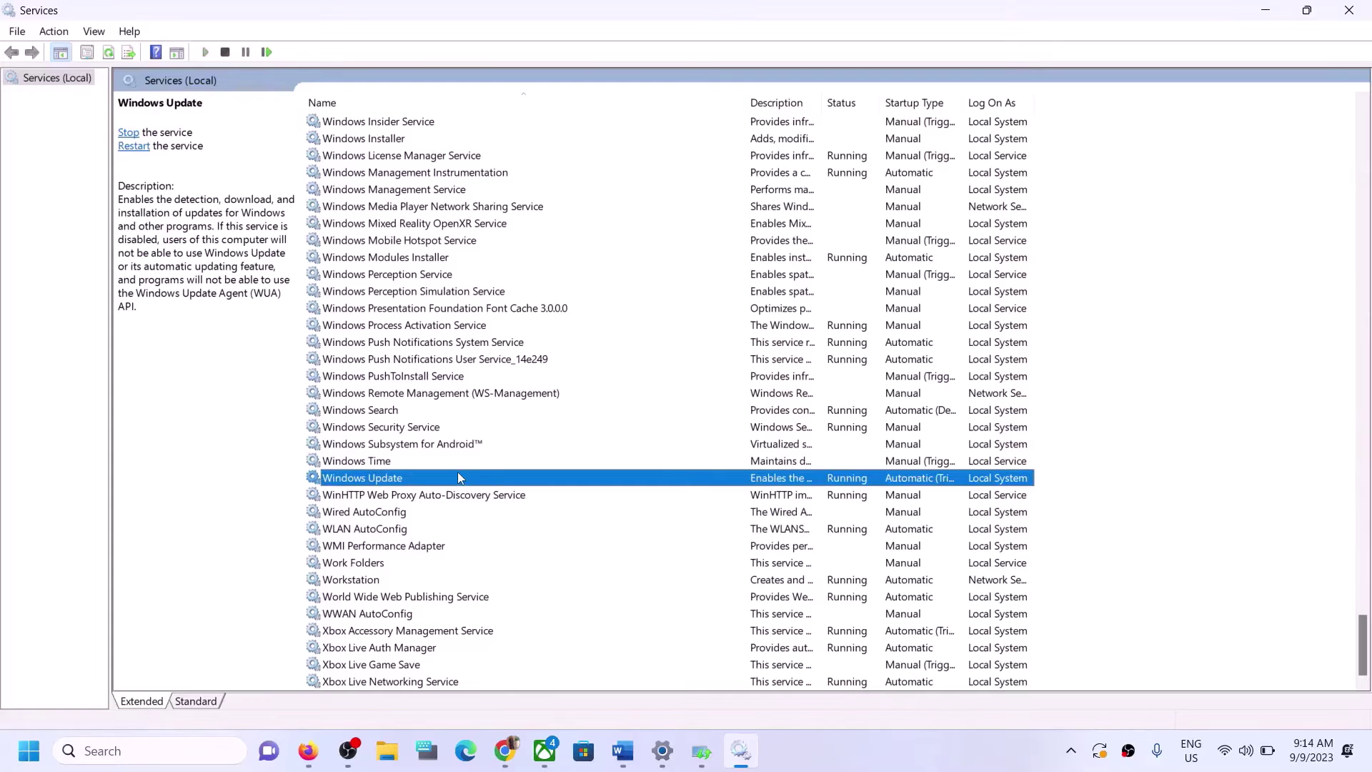
double_click(436, 485)
click(686, 353)
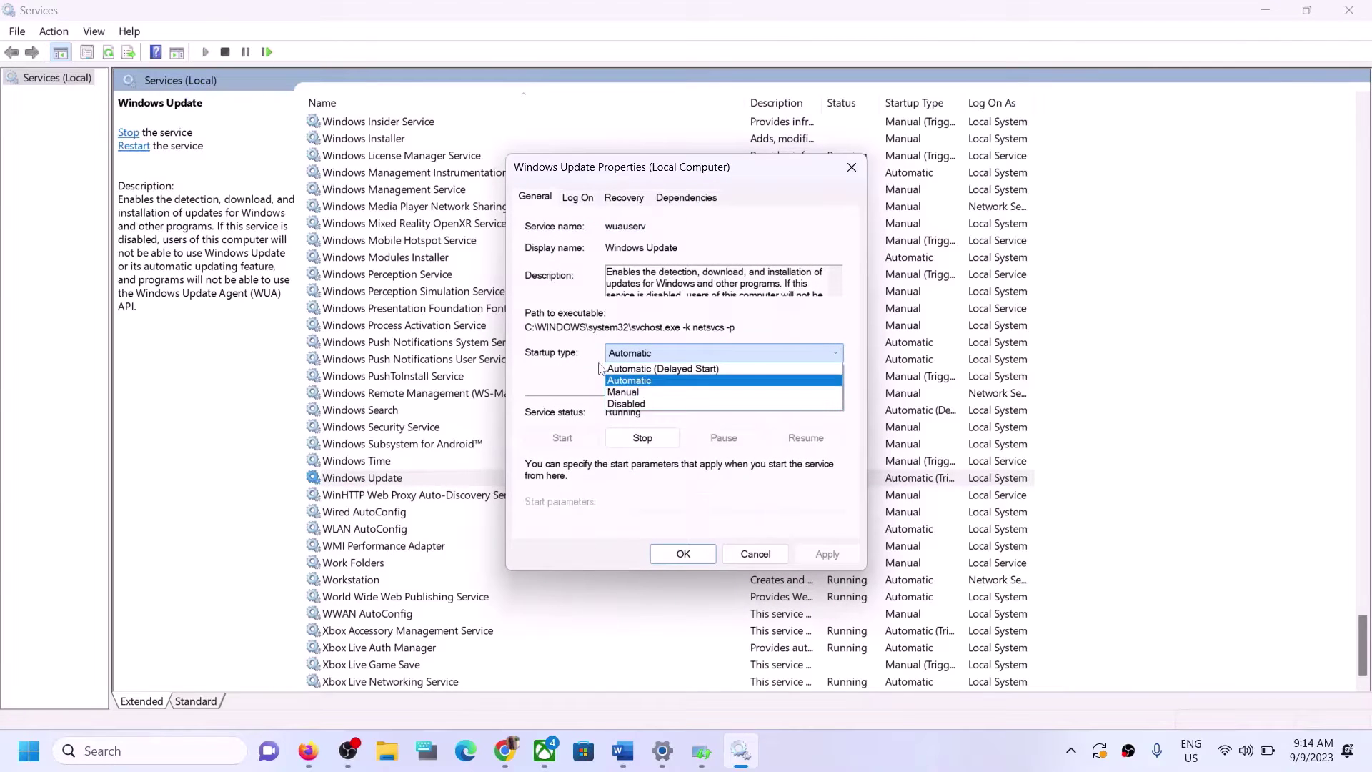
click(643, 380)
click(836, 558)
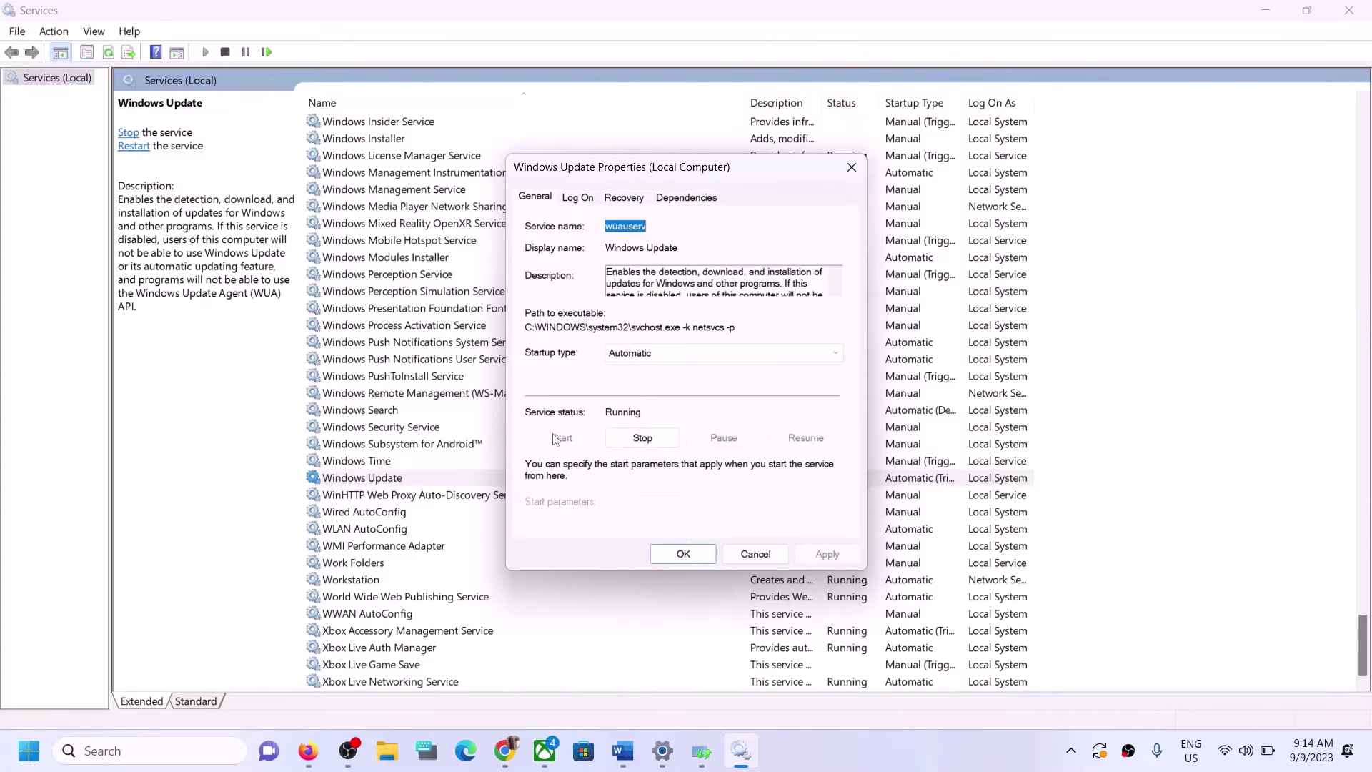
click(702, 559)
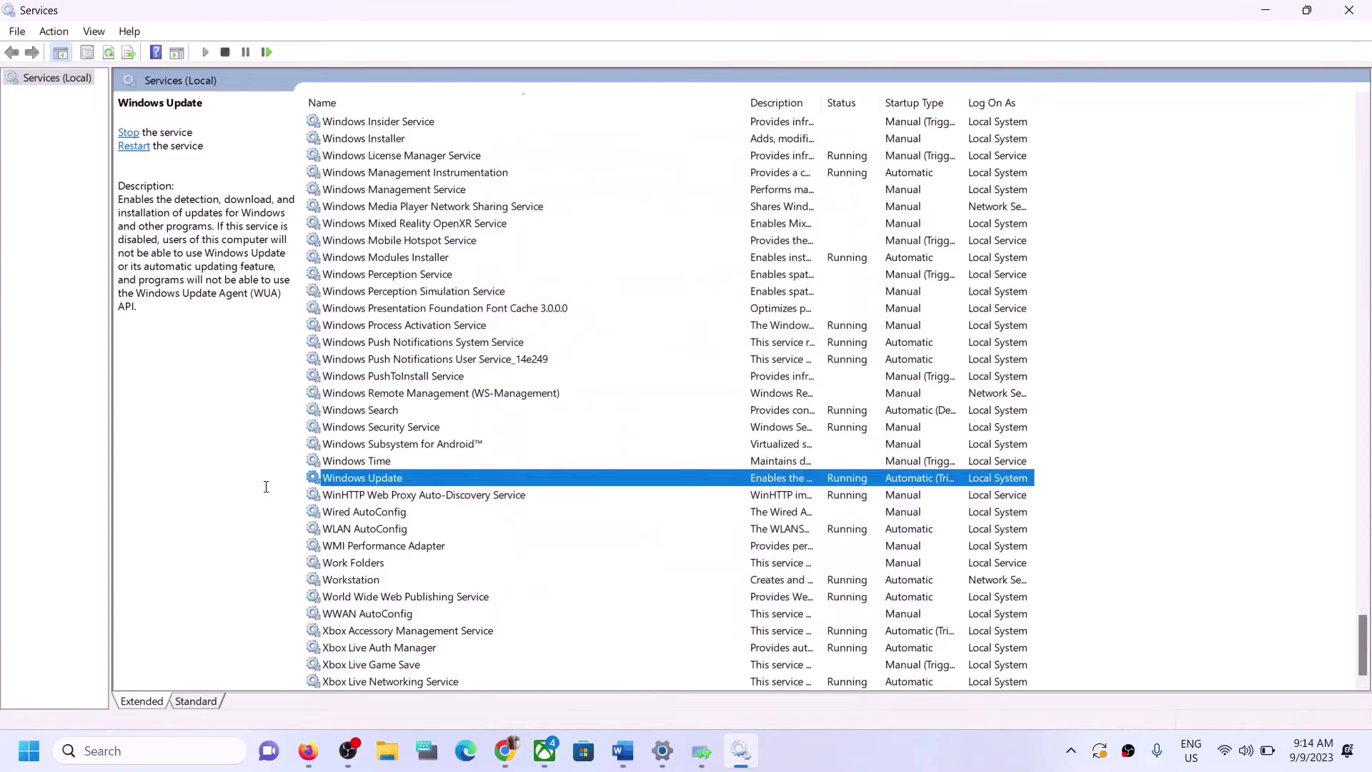
Restart the Windows Update service
right_click(394, 478)
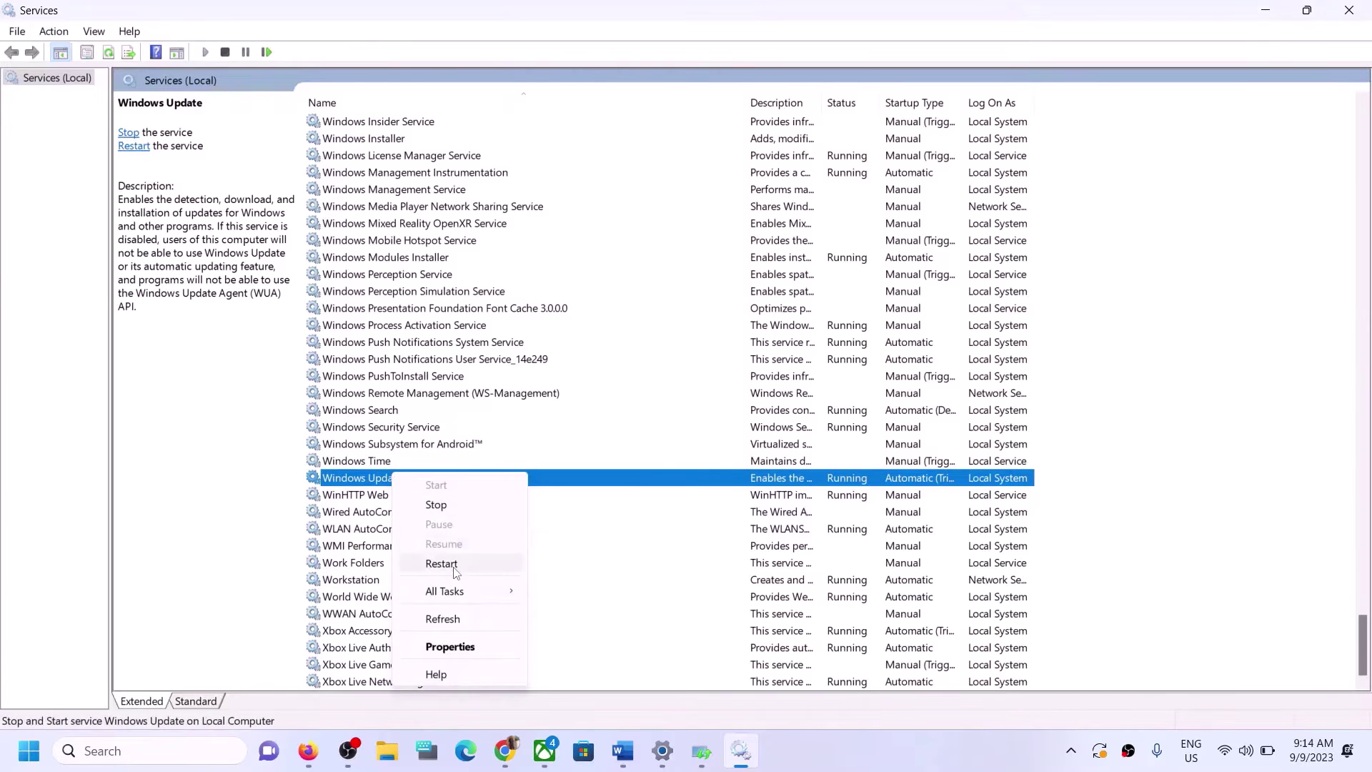
click(443, 563)
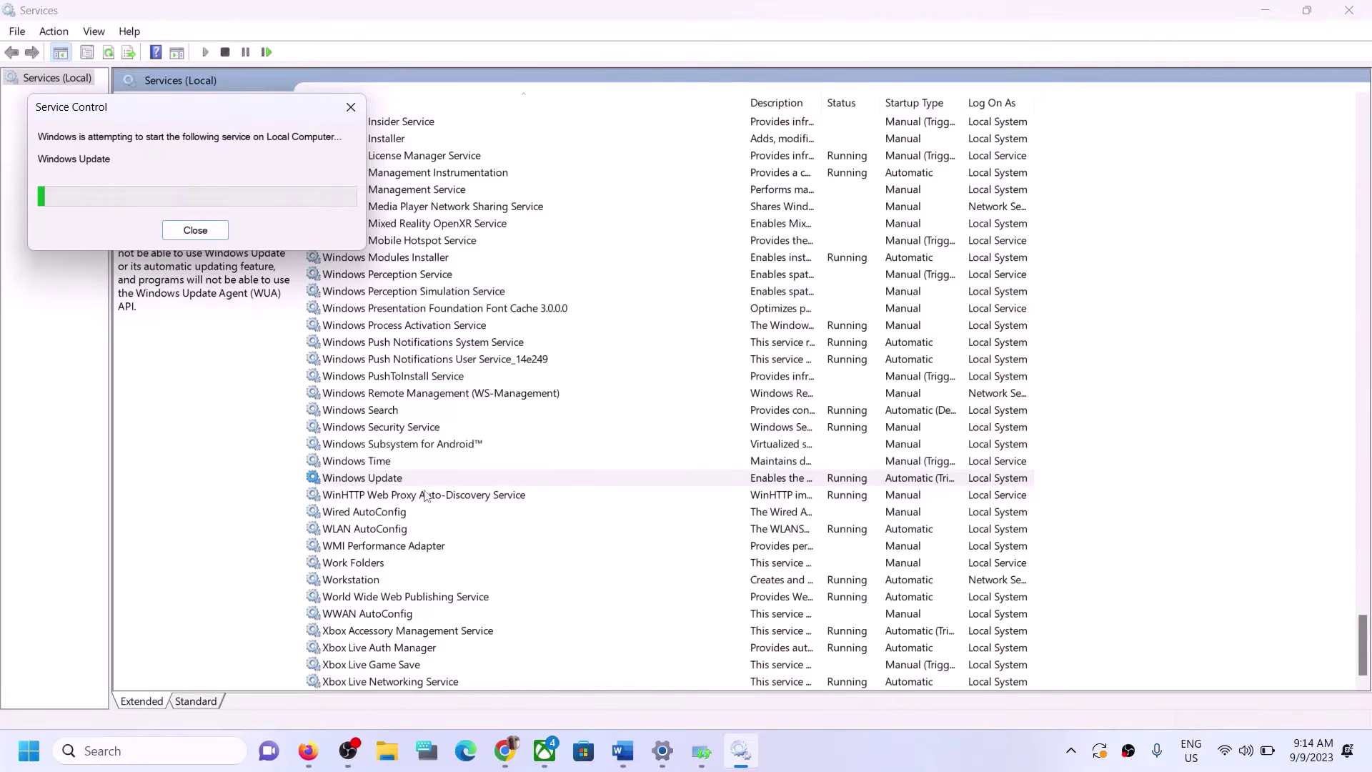
click(438, 397)
Change BITS startup type to Automatic, apply it, and restart the service
key(b)
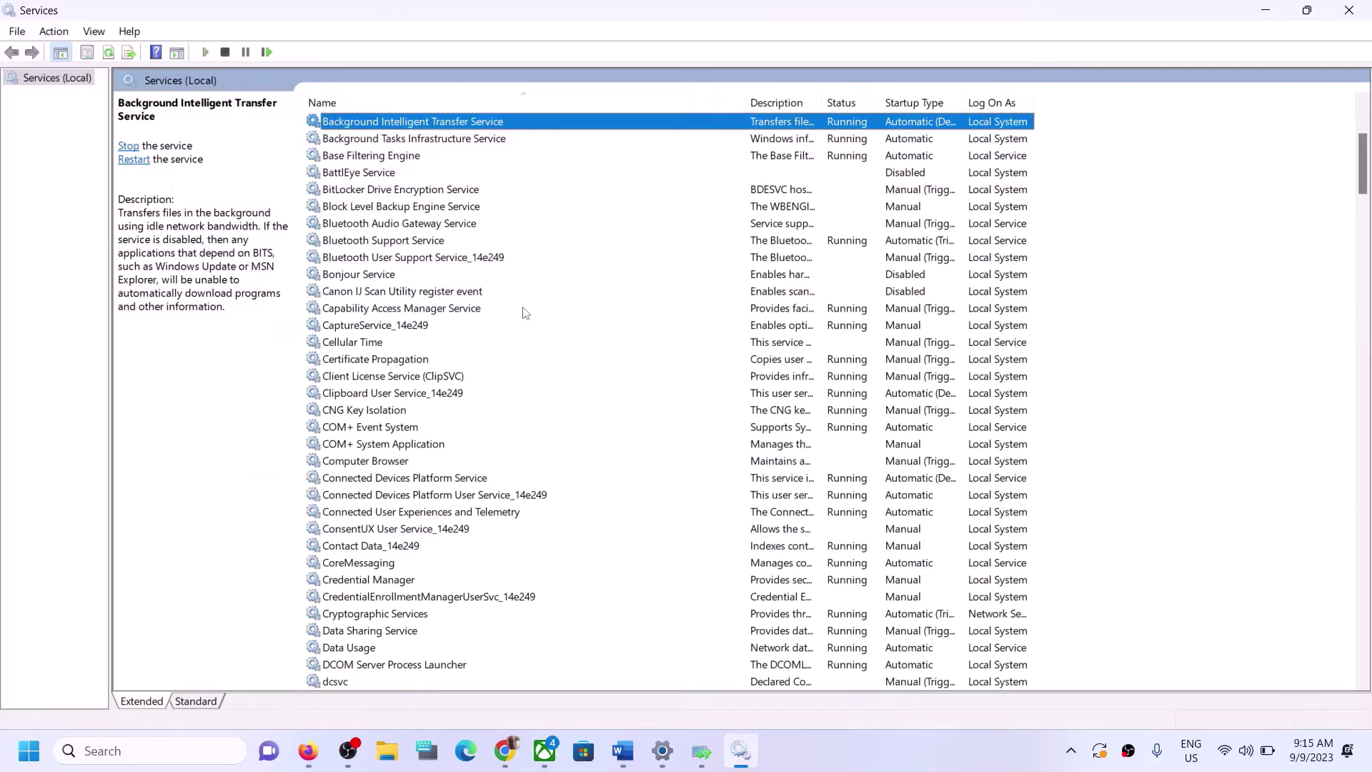
scroll(568, 333, up, 3)
double_click(468, 282)
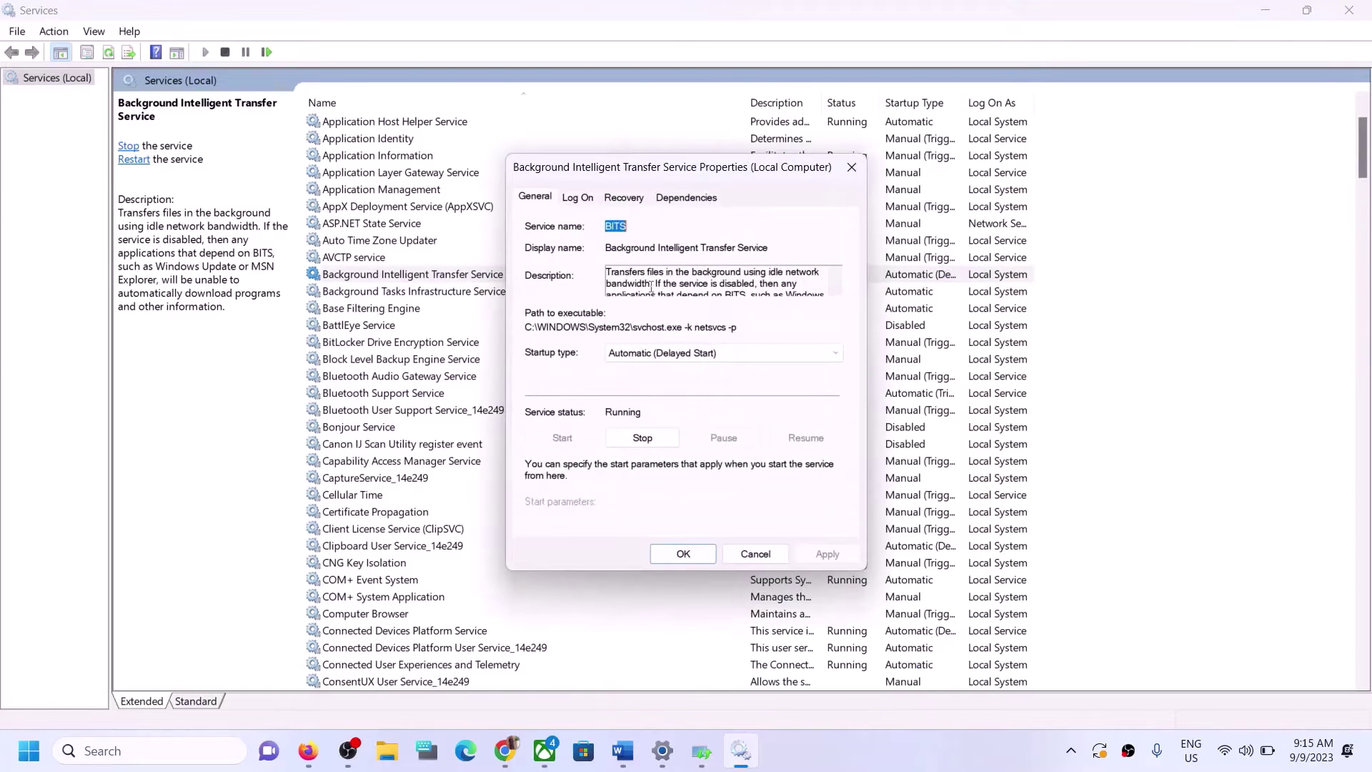
click(652, 353)
click(652, 367)
key(Up)
click(827, 557)
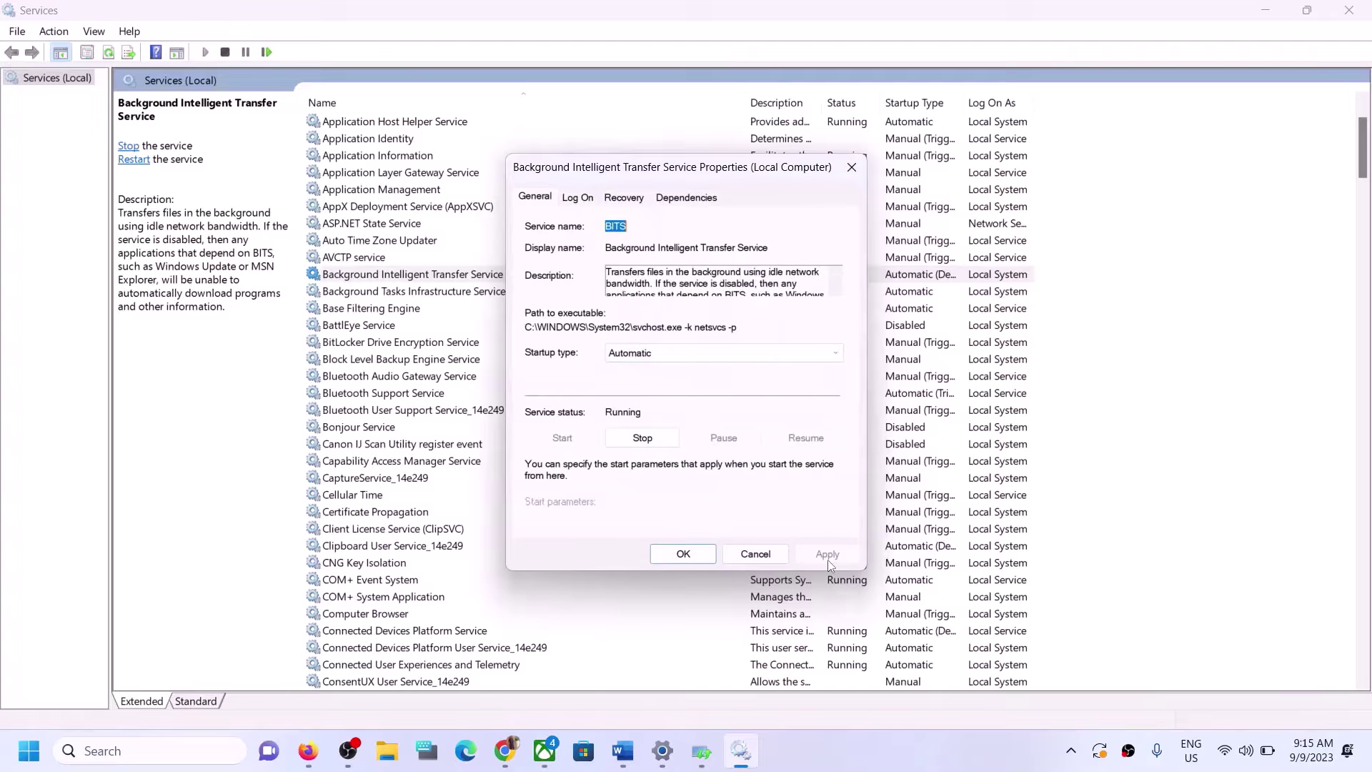
click(679, 554)
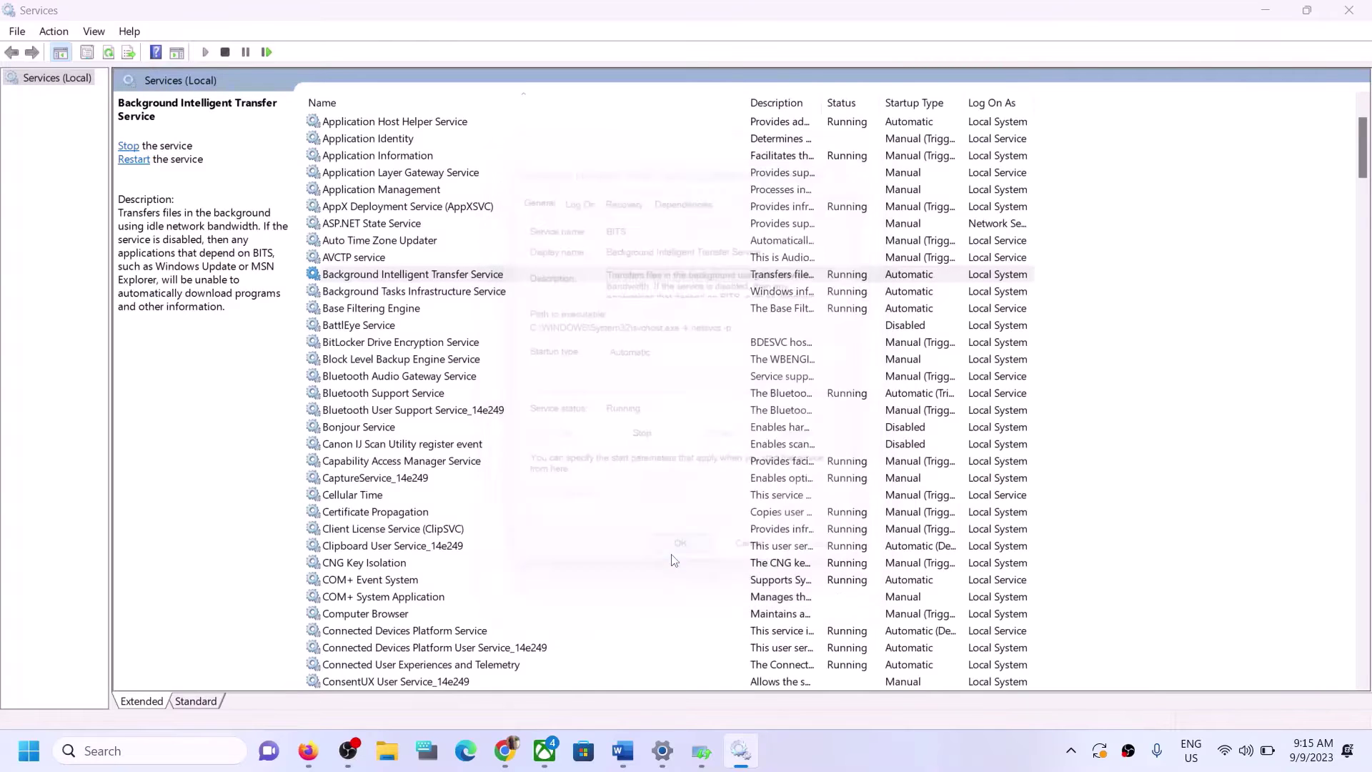
right_click(503, 280)
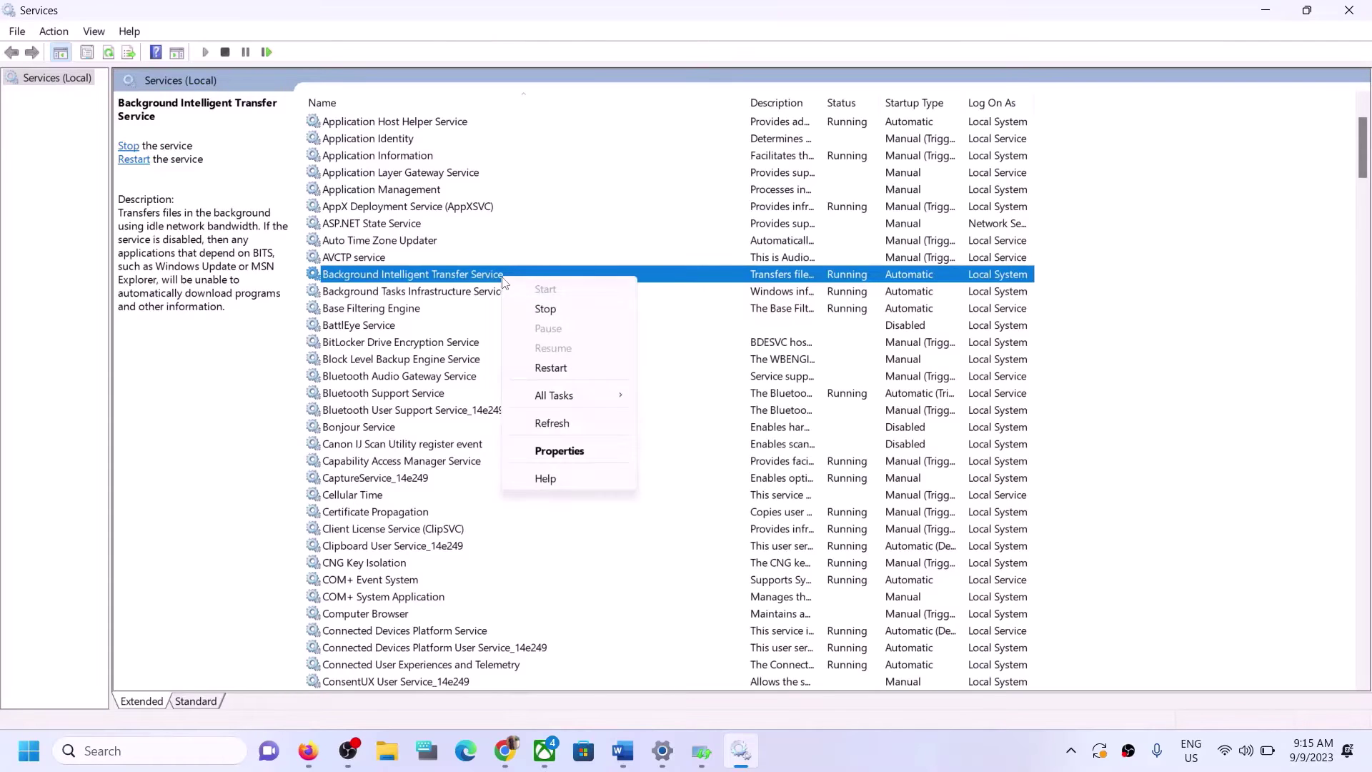
click(551, 368)
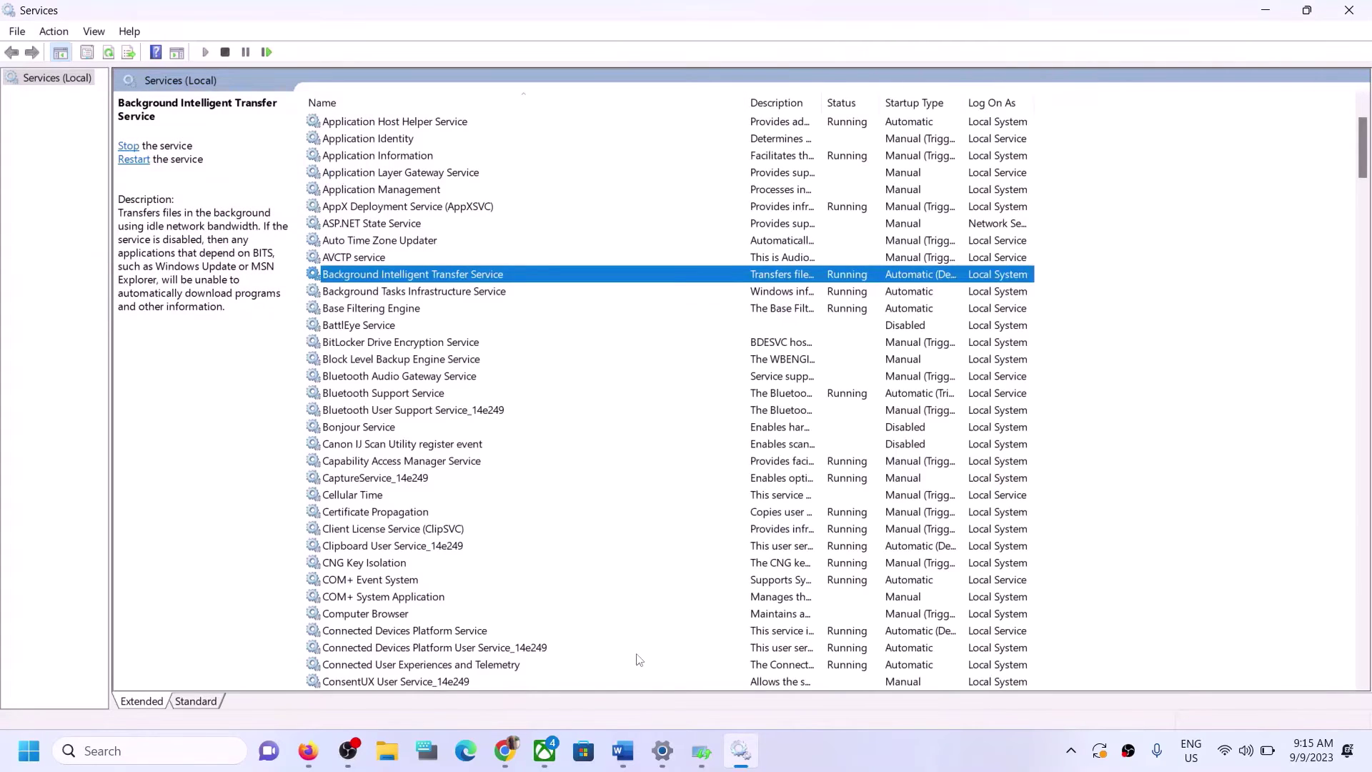
Copy the Windows 11 download link from Step 3 in Word and open a new Chrome window
click(635, 762)
scroll(492, 479, down, 3)
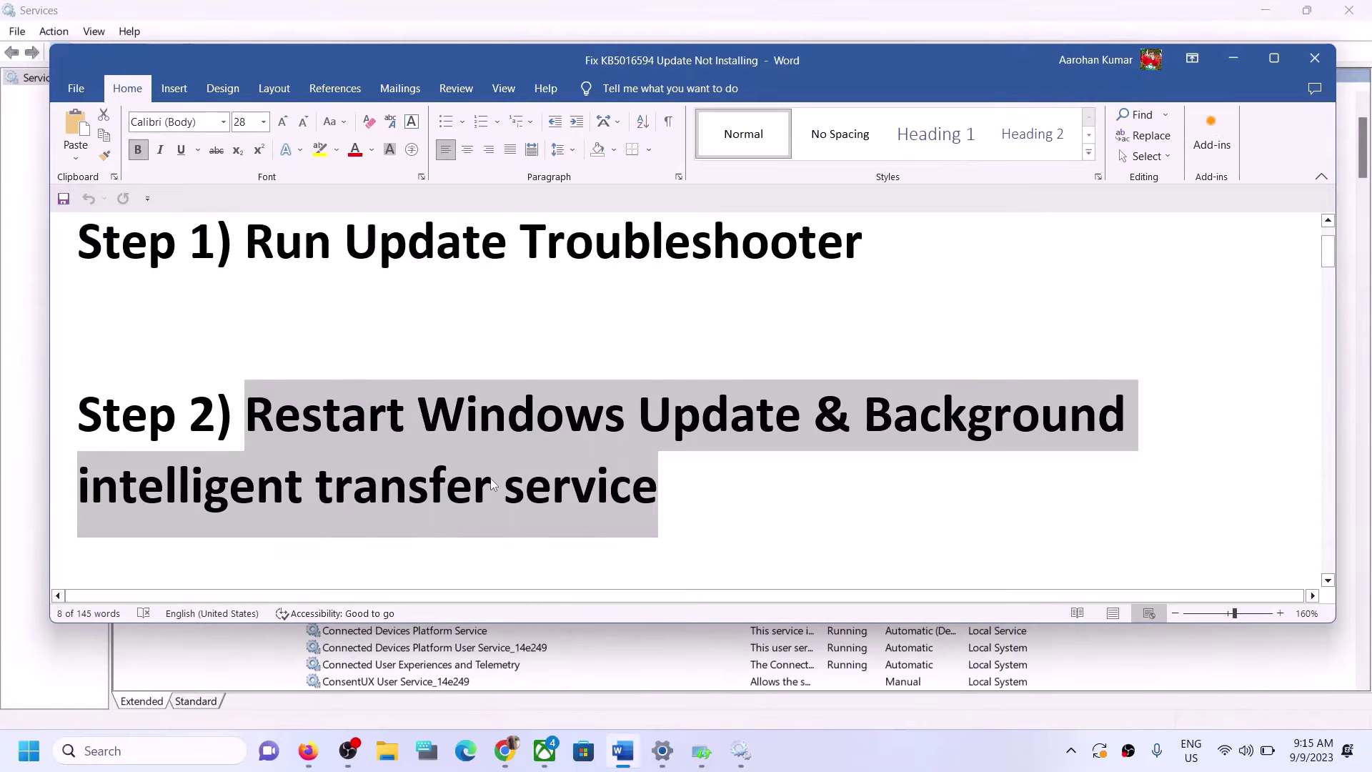
scroll(492, 479, down, 3)
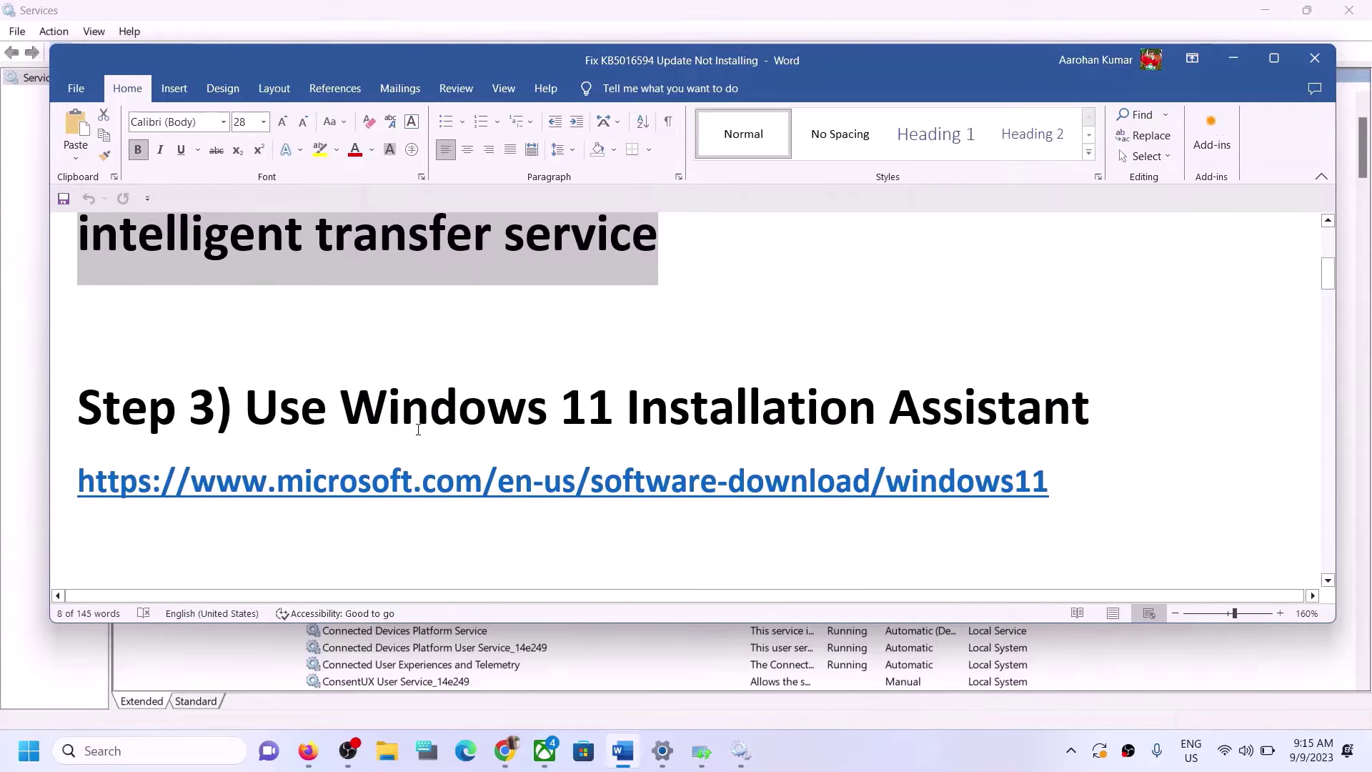
drag(260, 417, 1010, 450)
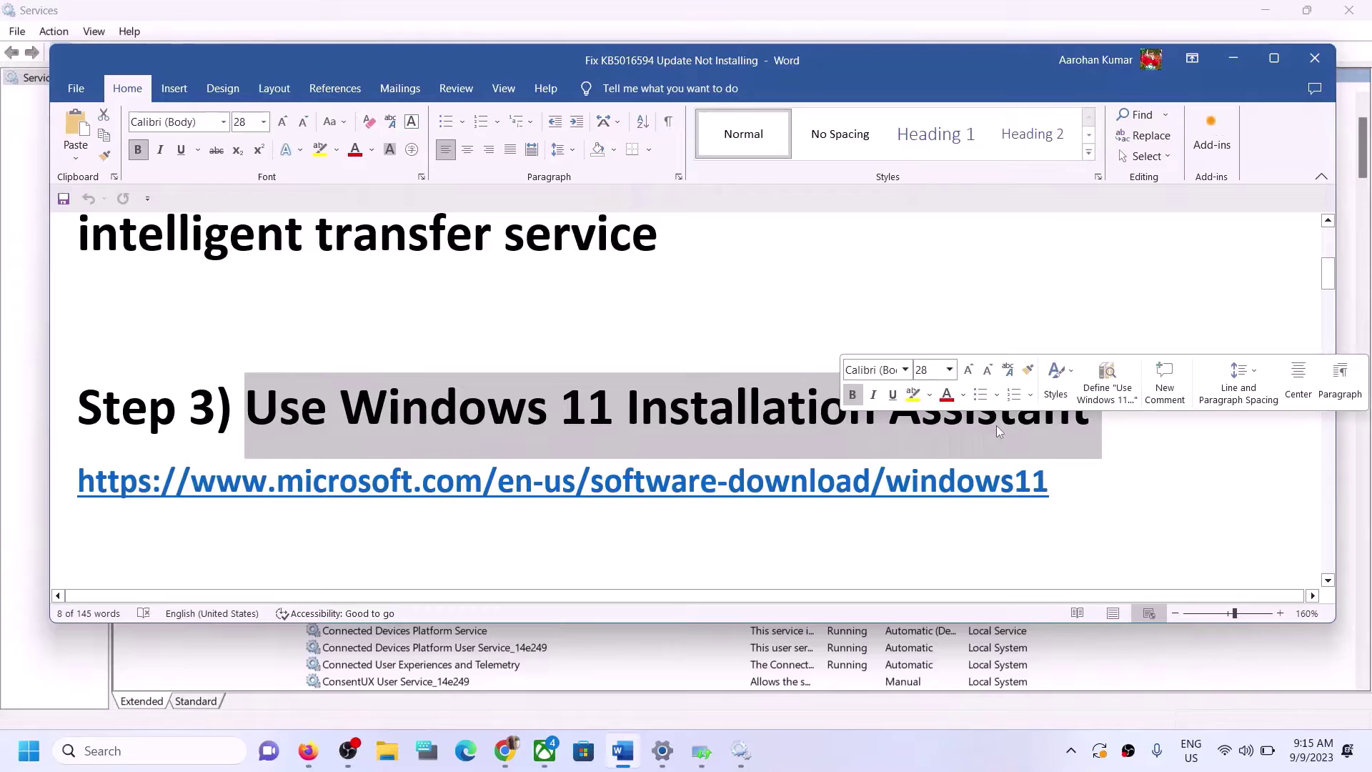
triple_click(1064, 484)
key(ctrl+c)
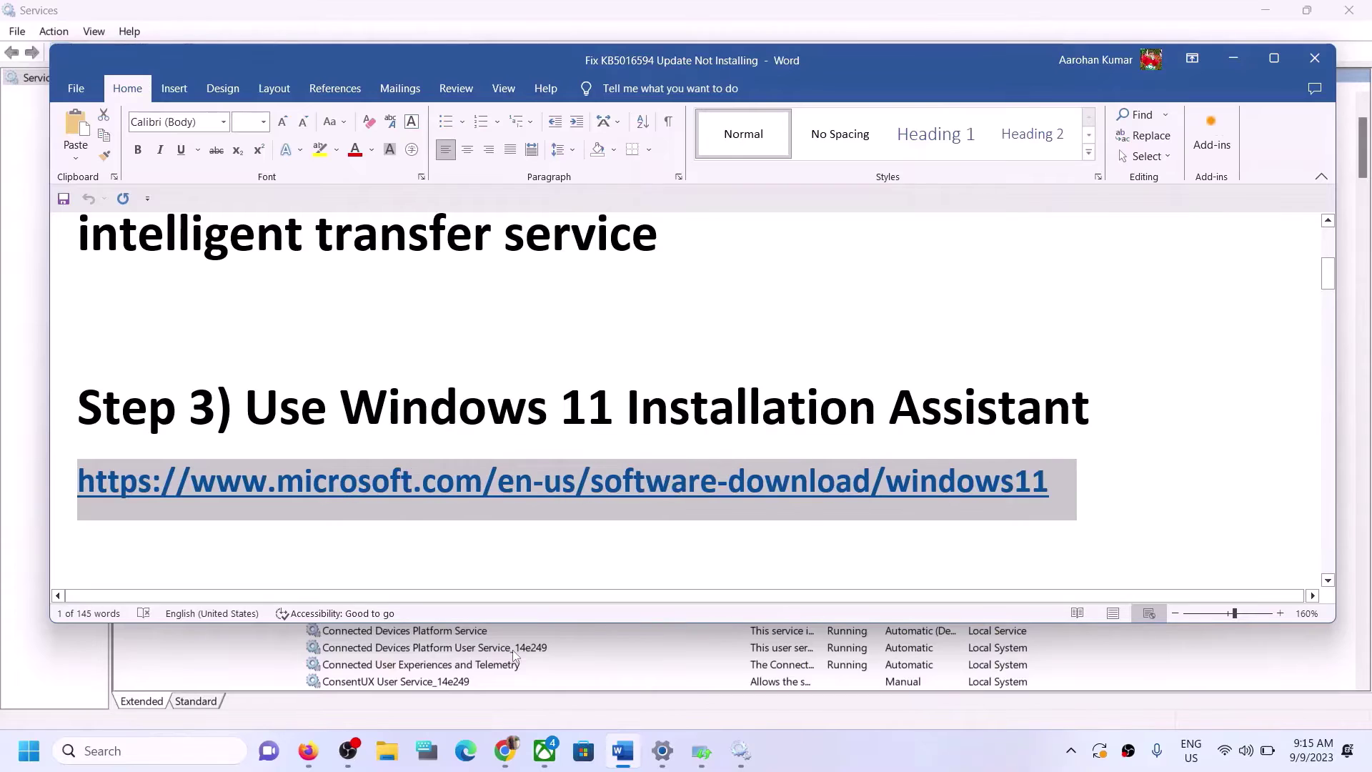
right_click(500, 759)
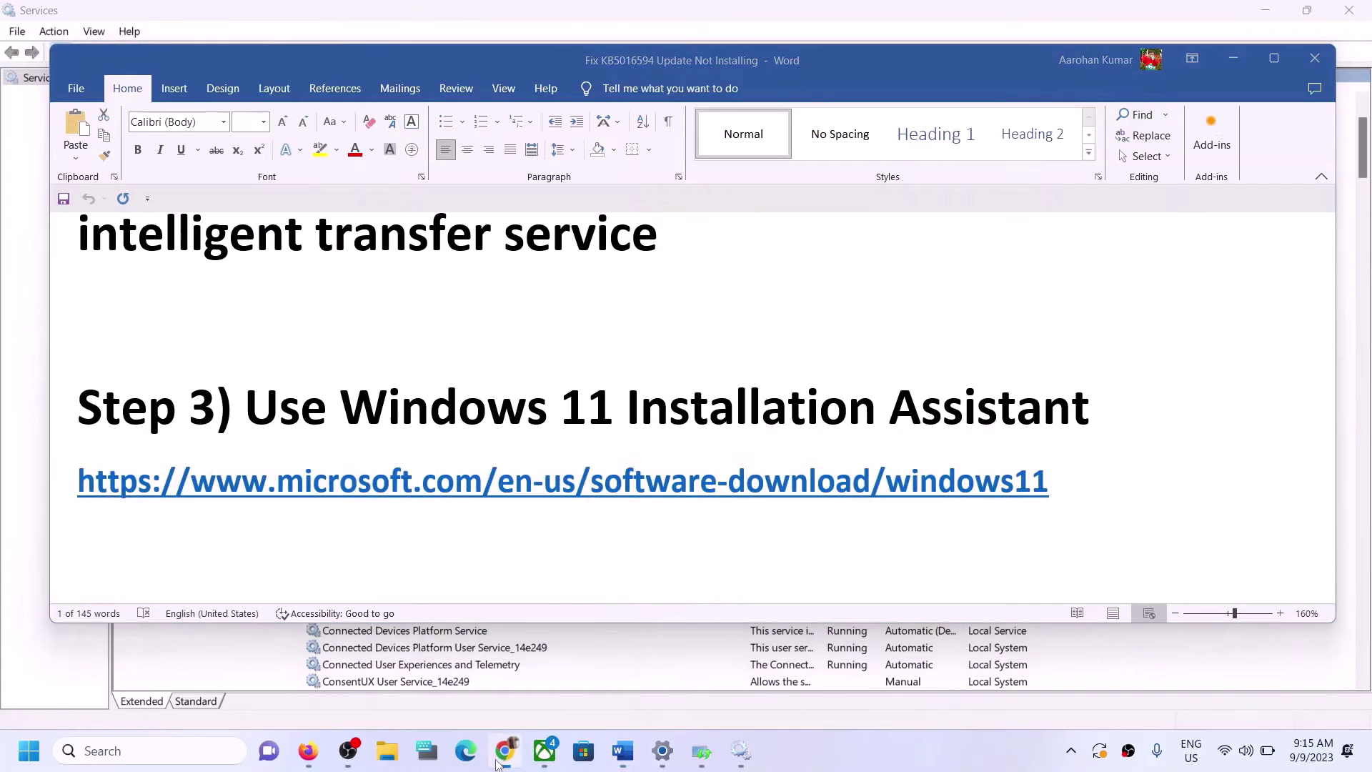
click(493, 646)
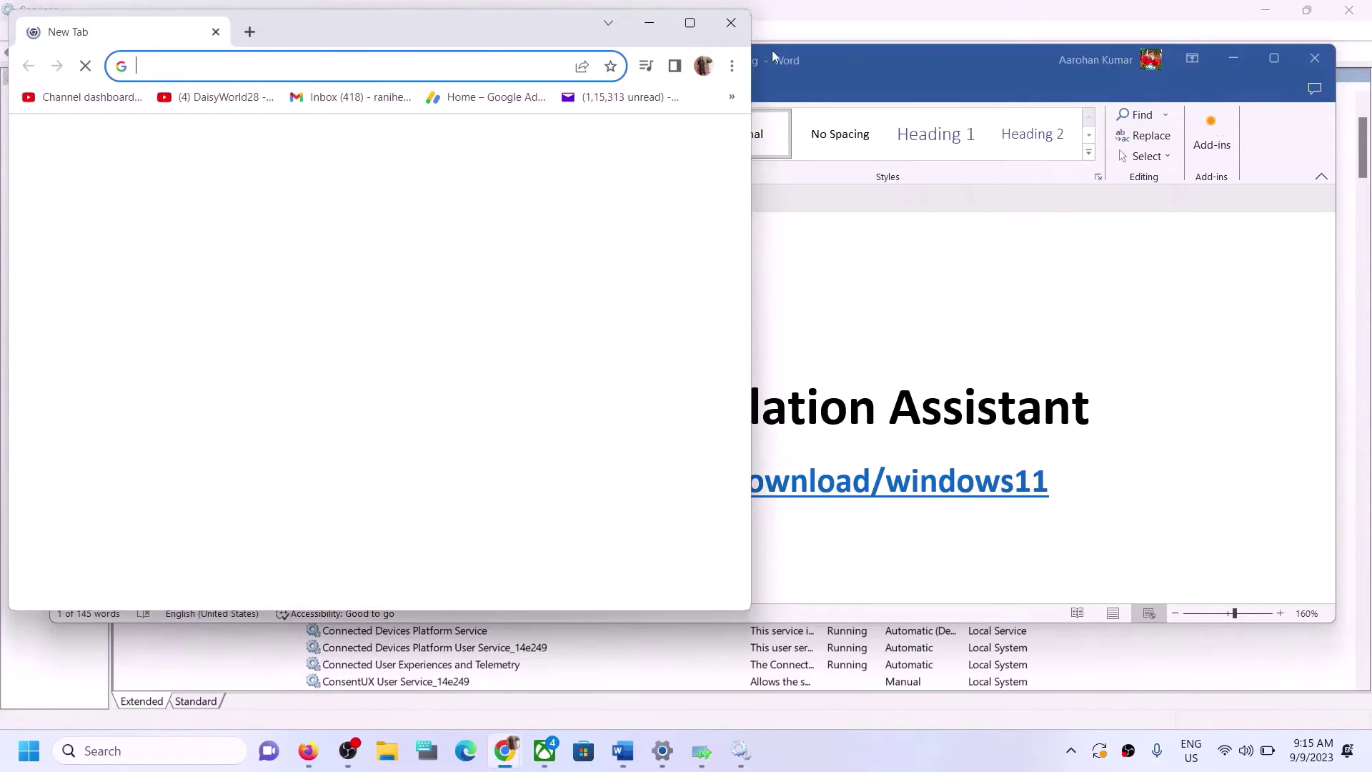
Maximize Chrome, load the pasted Windows 11 download page, and review the Installation Assistant section
click(695, 29)
key(ctrl+v)
key(Return)
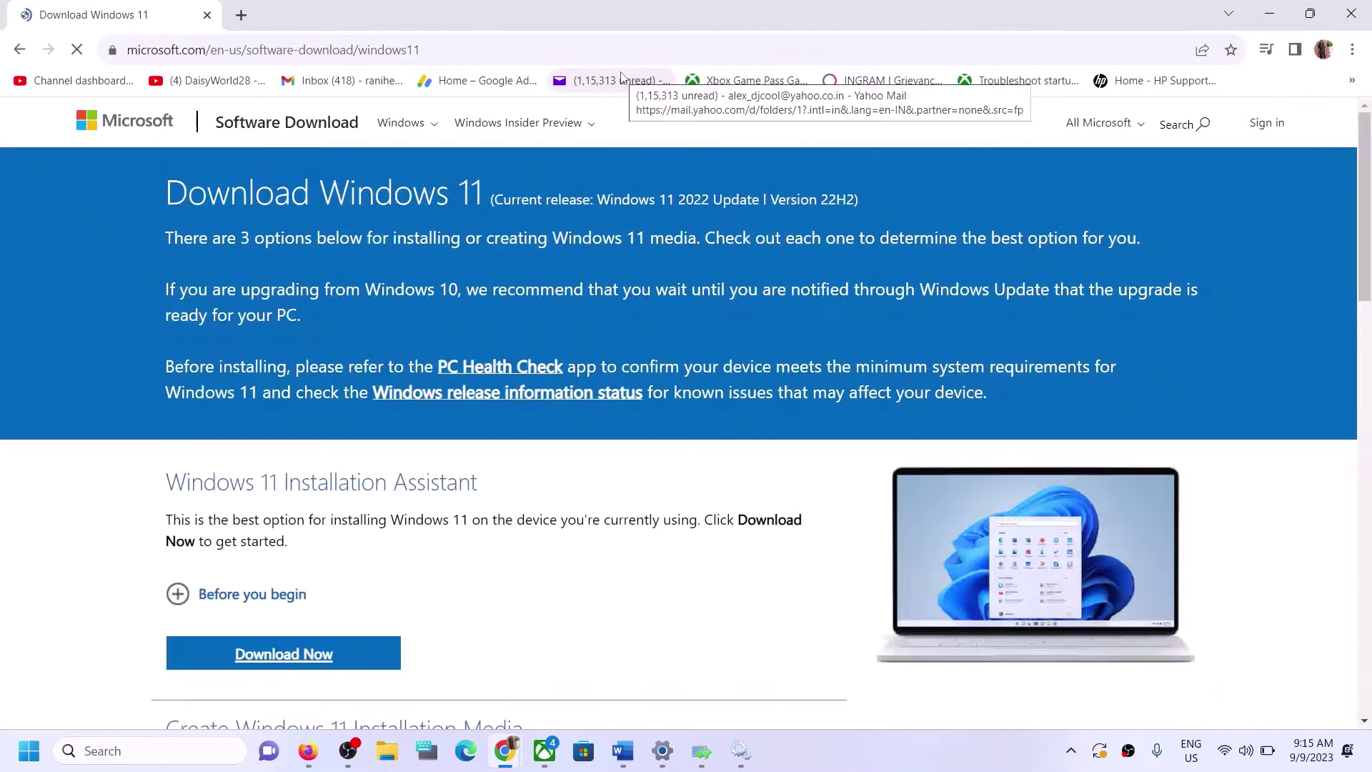
drag(188, 483, 468, 489)
scroll(468, 489, down, 3)
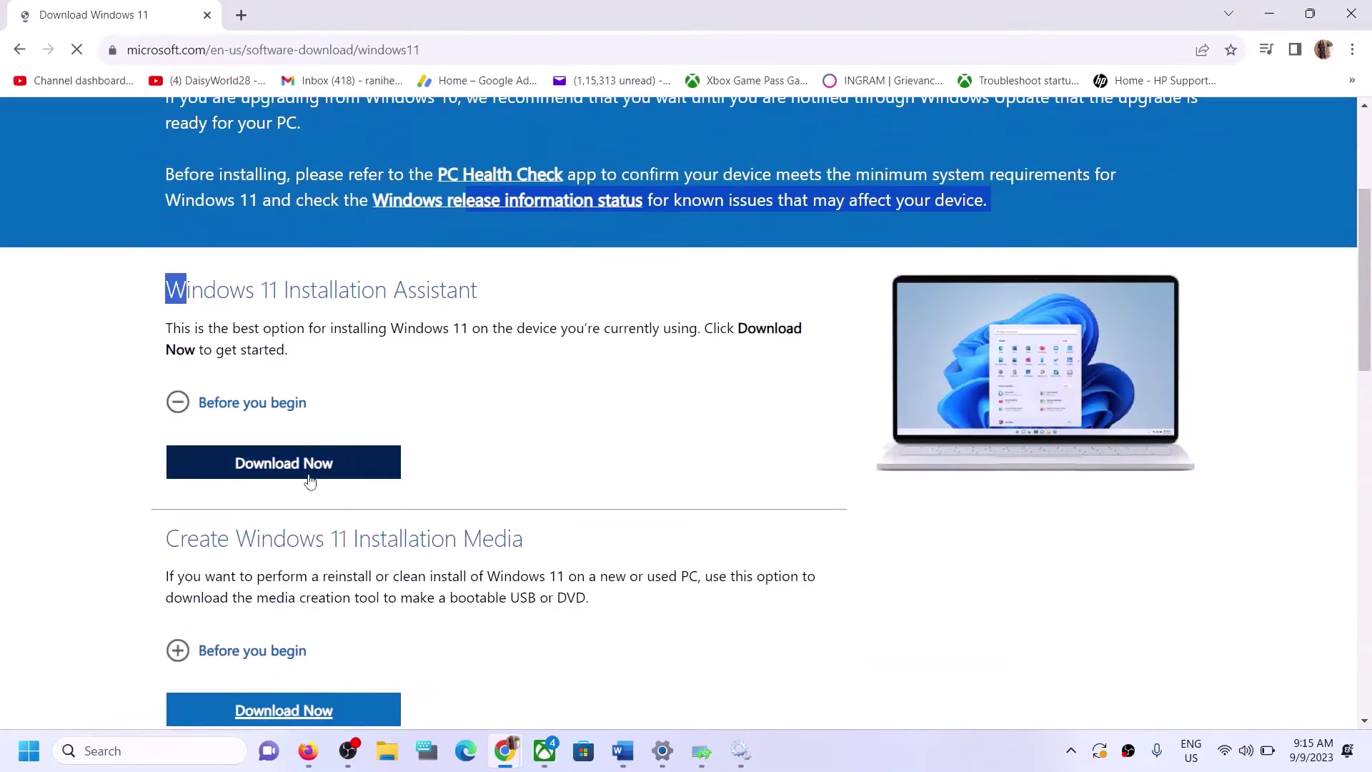
click(236, 399)
scroll(297, 459, down, 1)
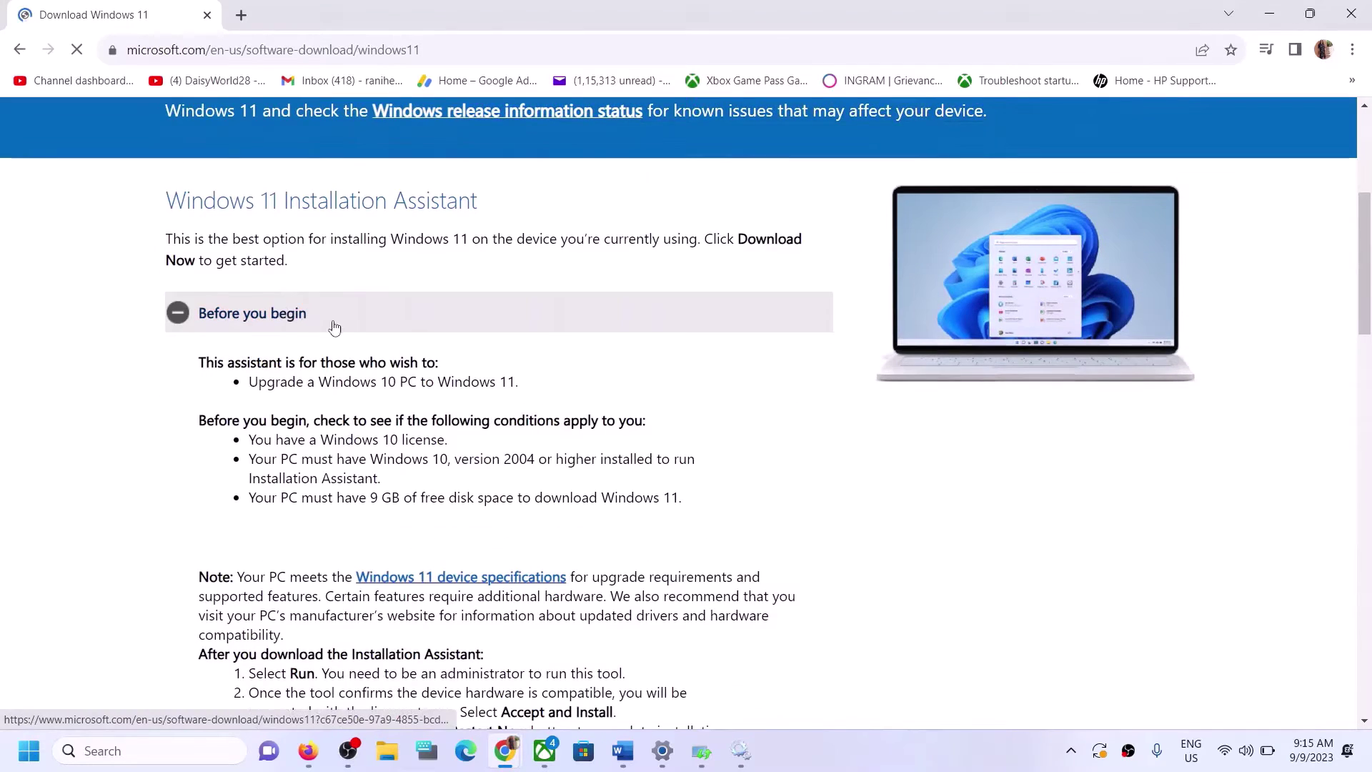
scroll(331, 325, down, 2)
scroll(361, 377, down, 11)
scroll(367, 388, up, 7)
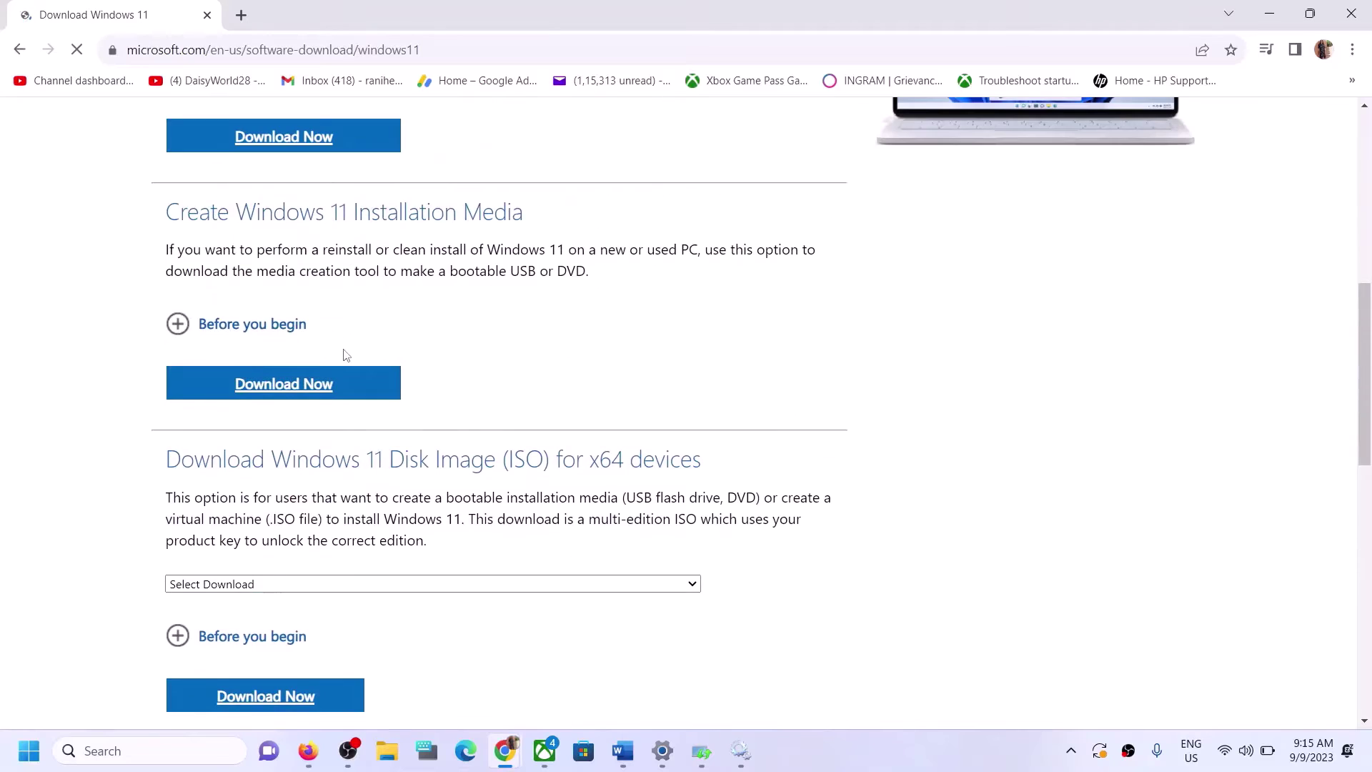
Download Windows11InstallationAssistant.exe and launch it, allowing it to make changes
click(259, 414)
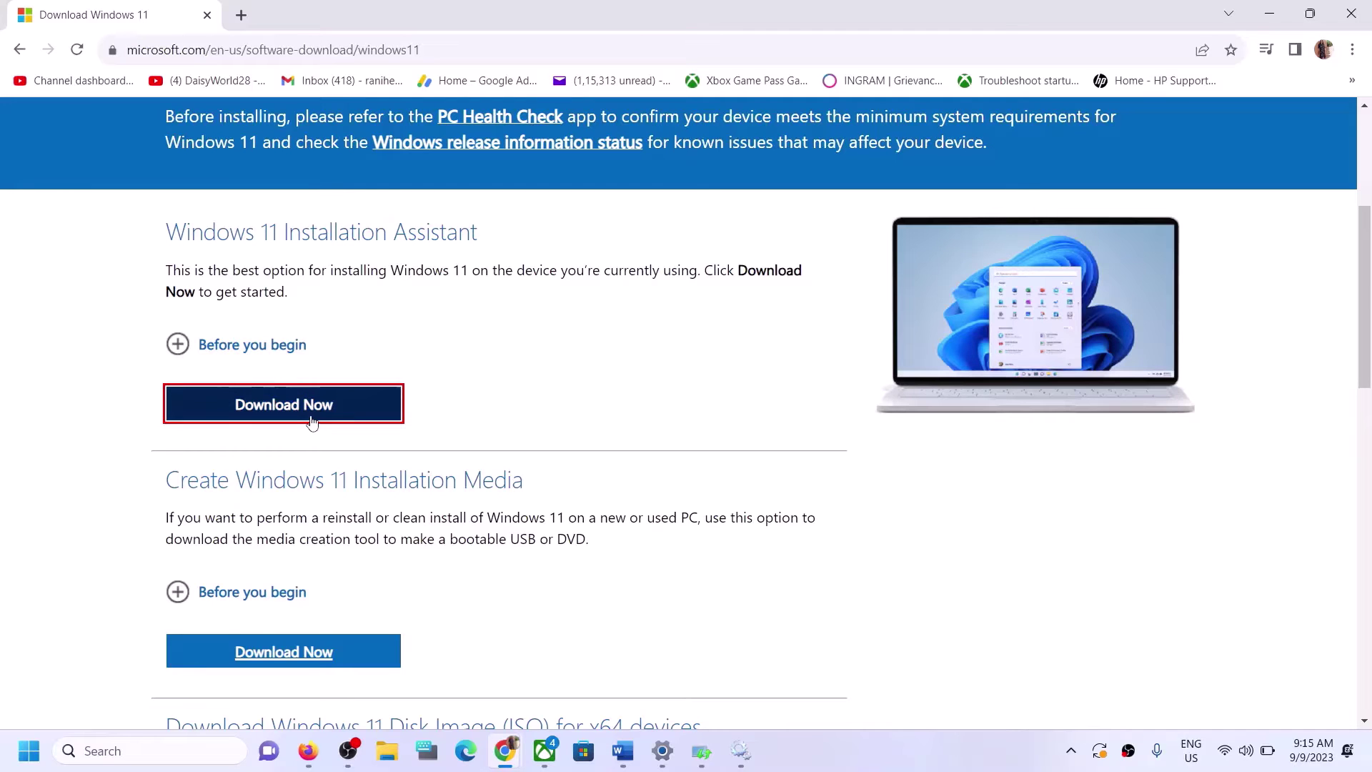
click(280, 401)
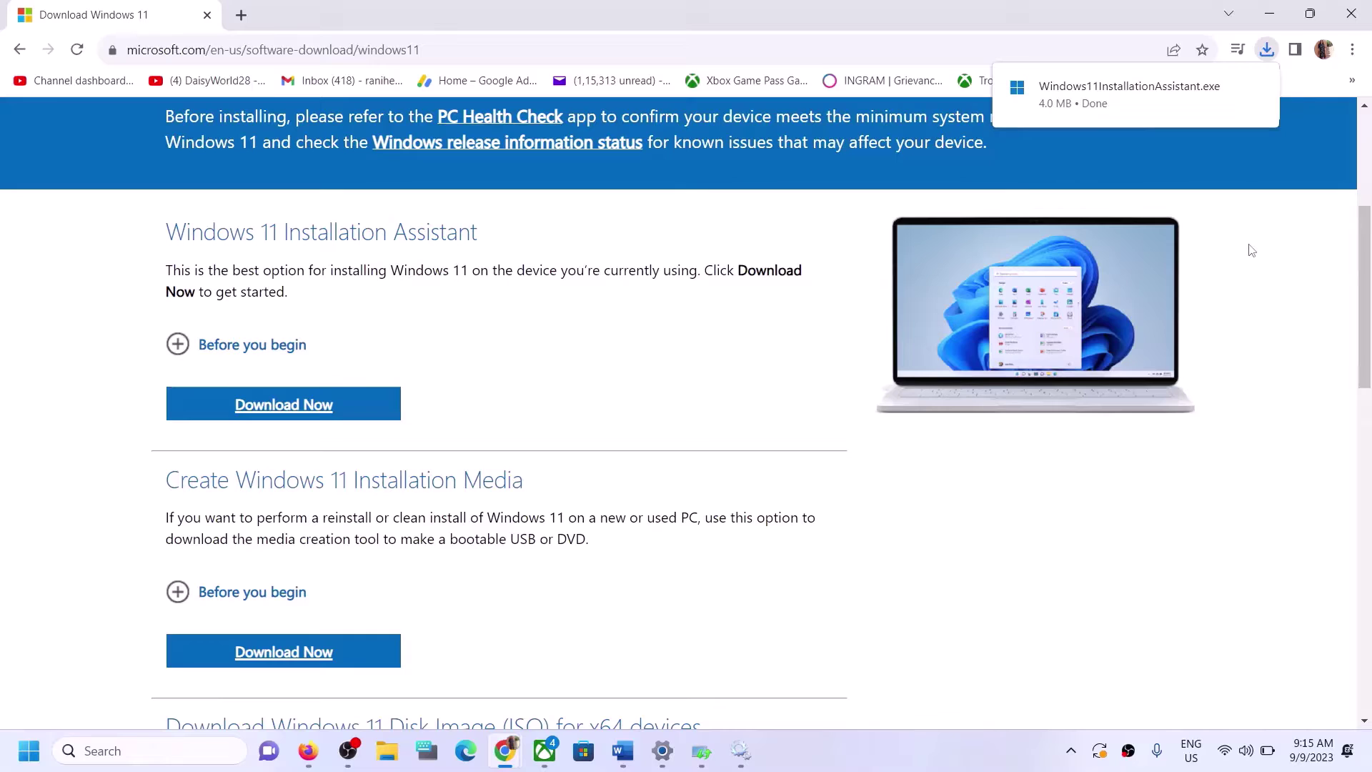
click(1103, 94)
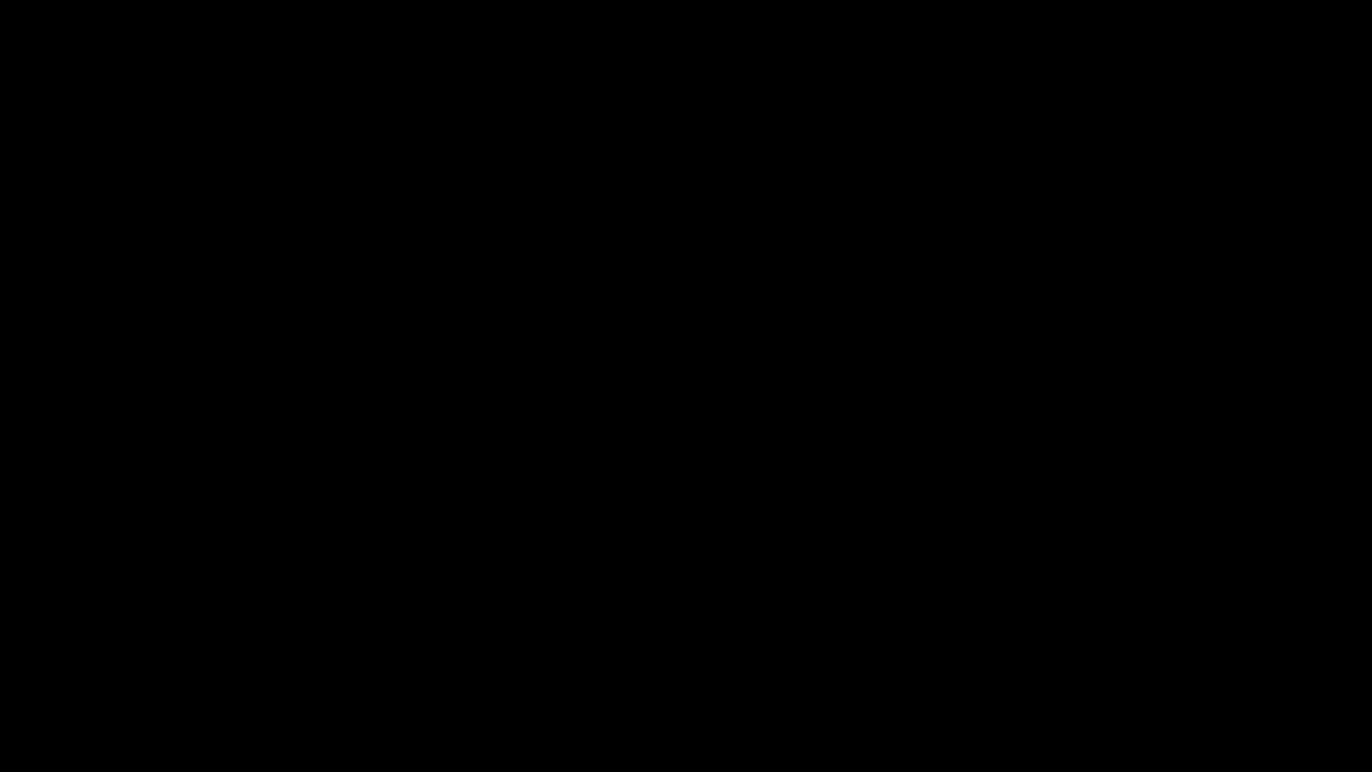
click(627, 532)
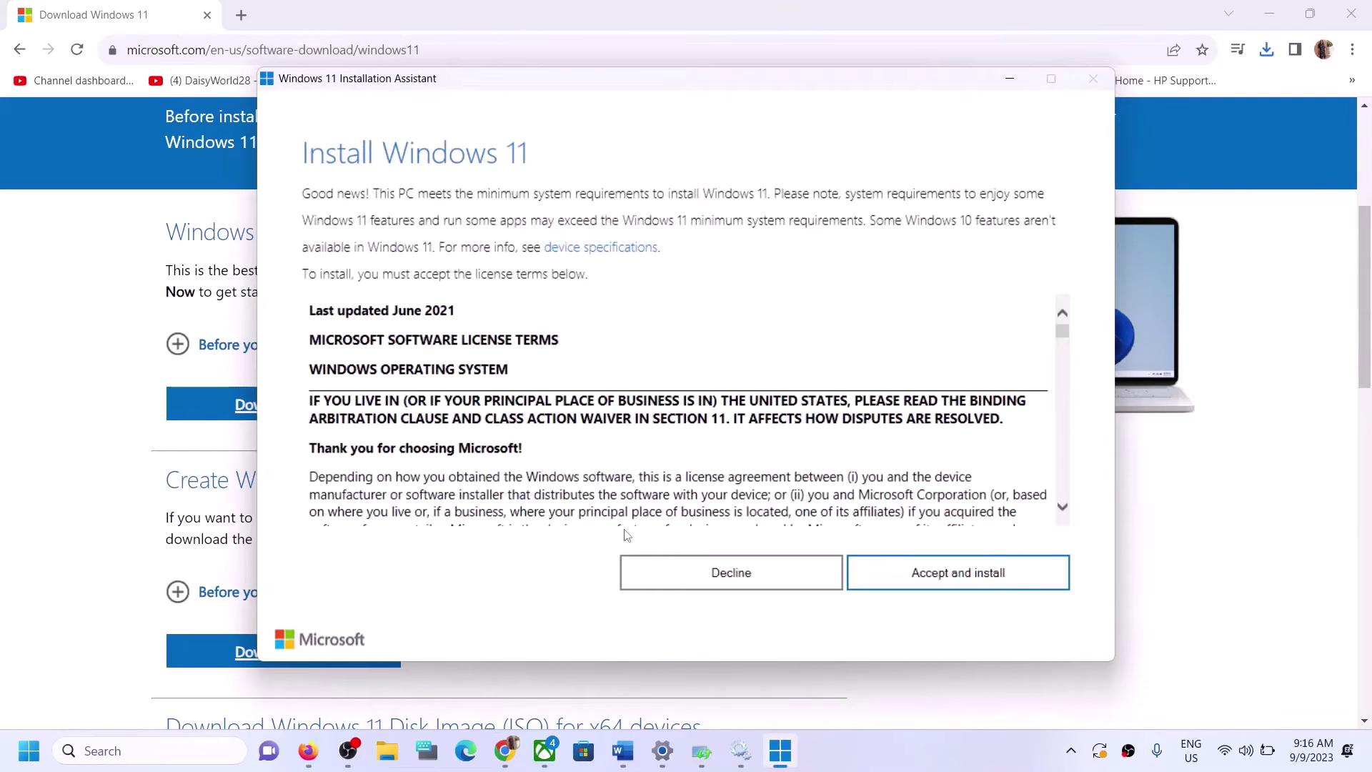
Accept the Installation Assistant license terms to start the Windows 11 download
click(970, 579)
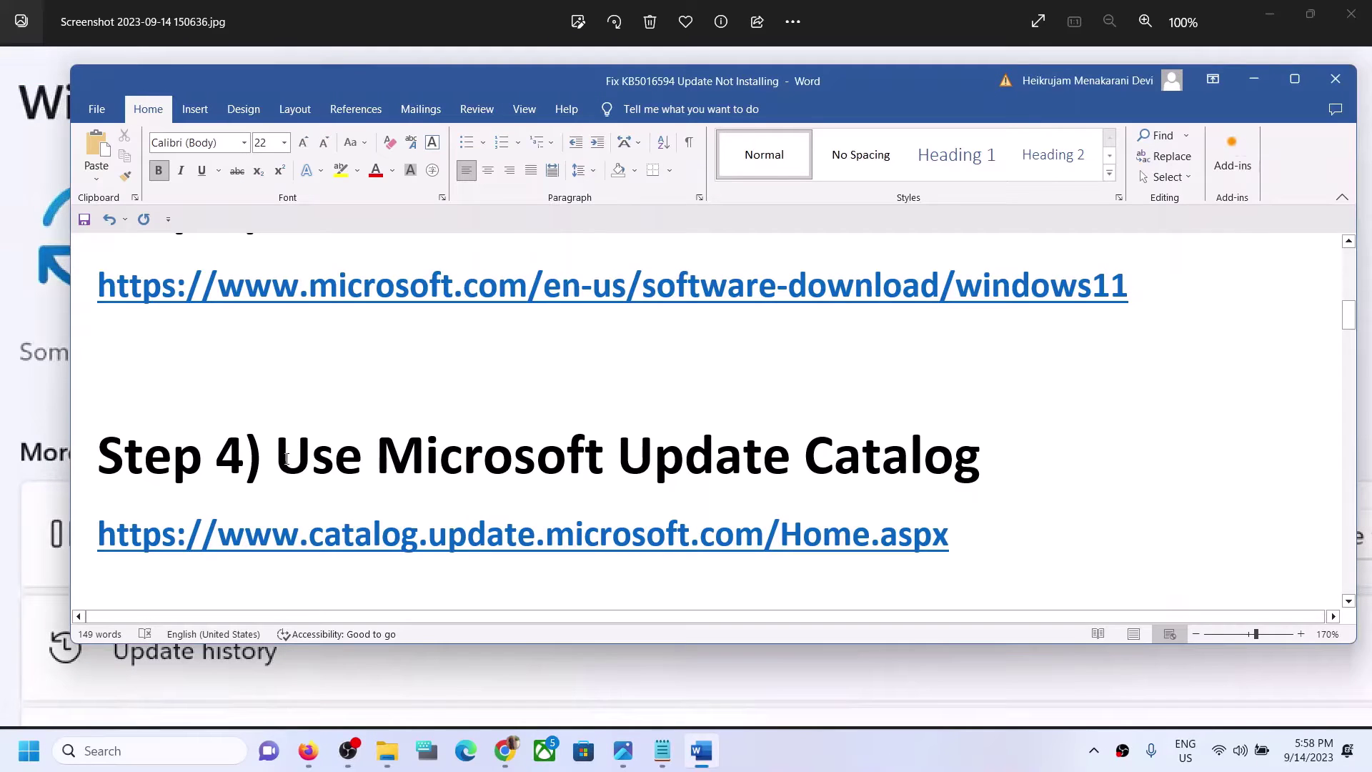
Copy the Step 4 Microsoft Update Catalog link from the Word notes
drag(286, 449, 979, 458)
triple_click(958, 537)
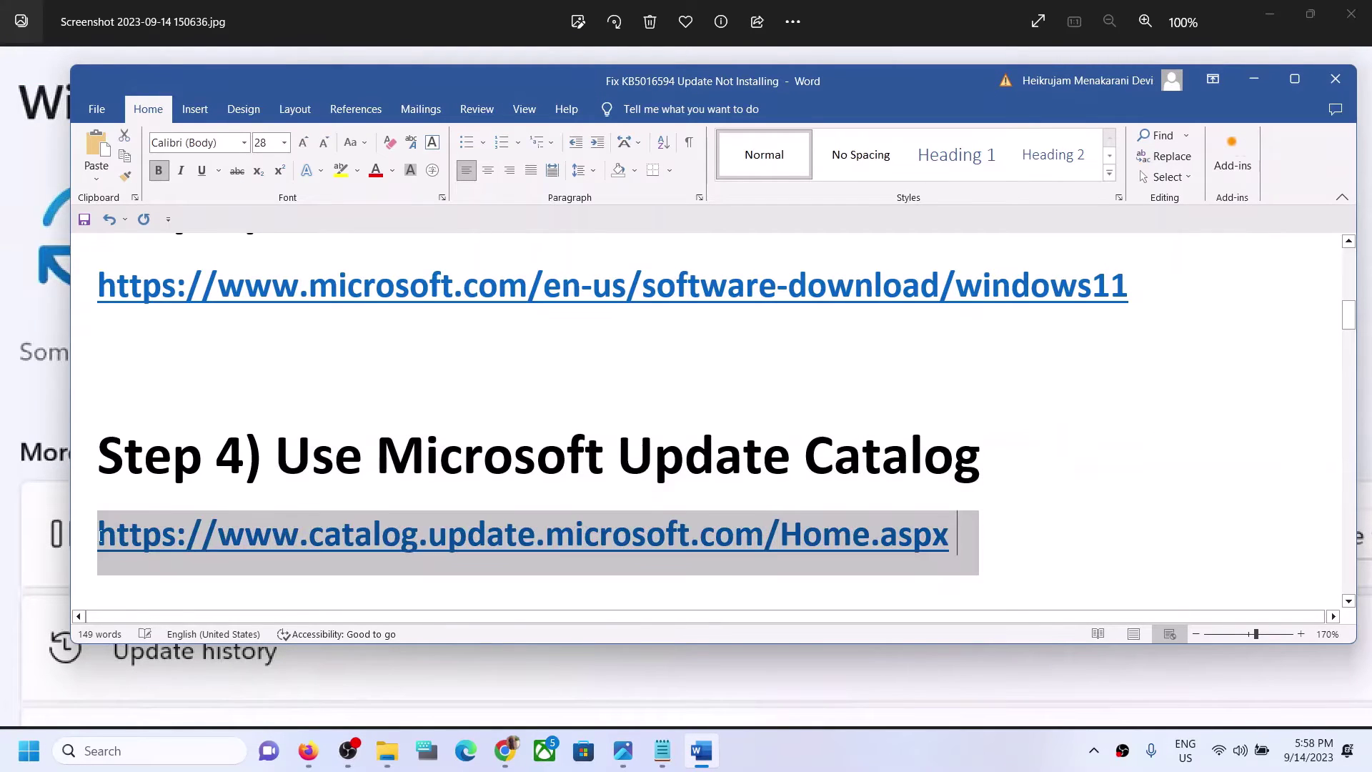
right_click(240, 536)
click(290, 246)
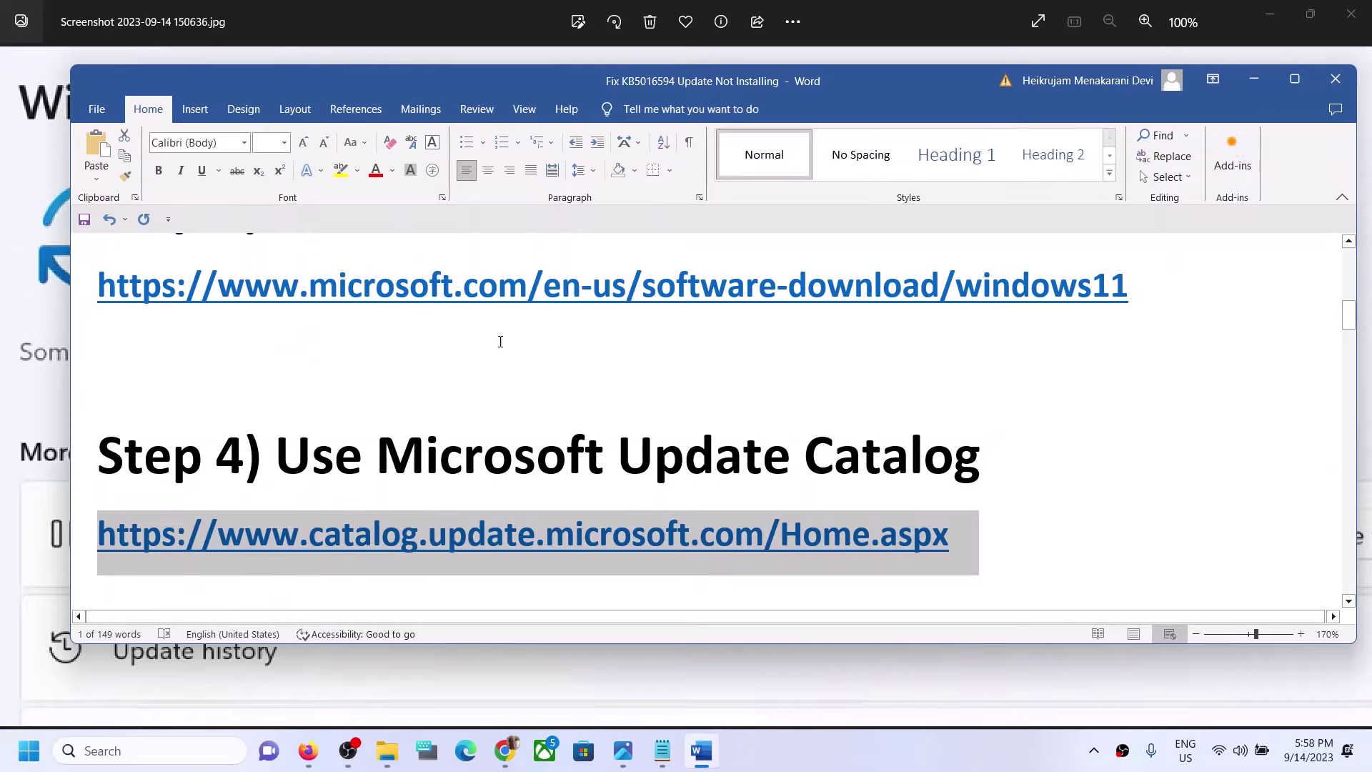
Open the Update Catalog link in a new, maximized Chrome window, then bring up Windows Settings
mouse_move(503, 750)
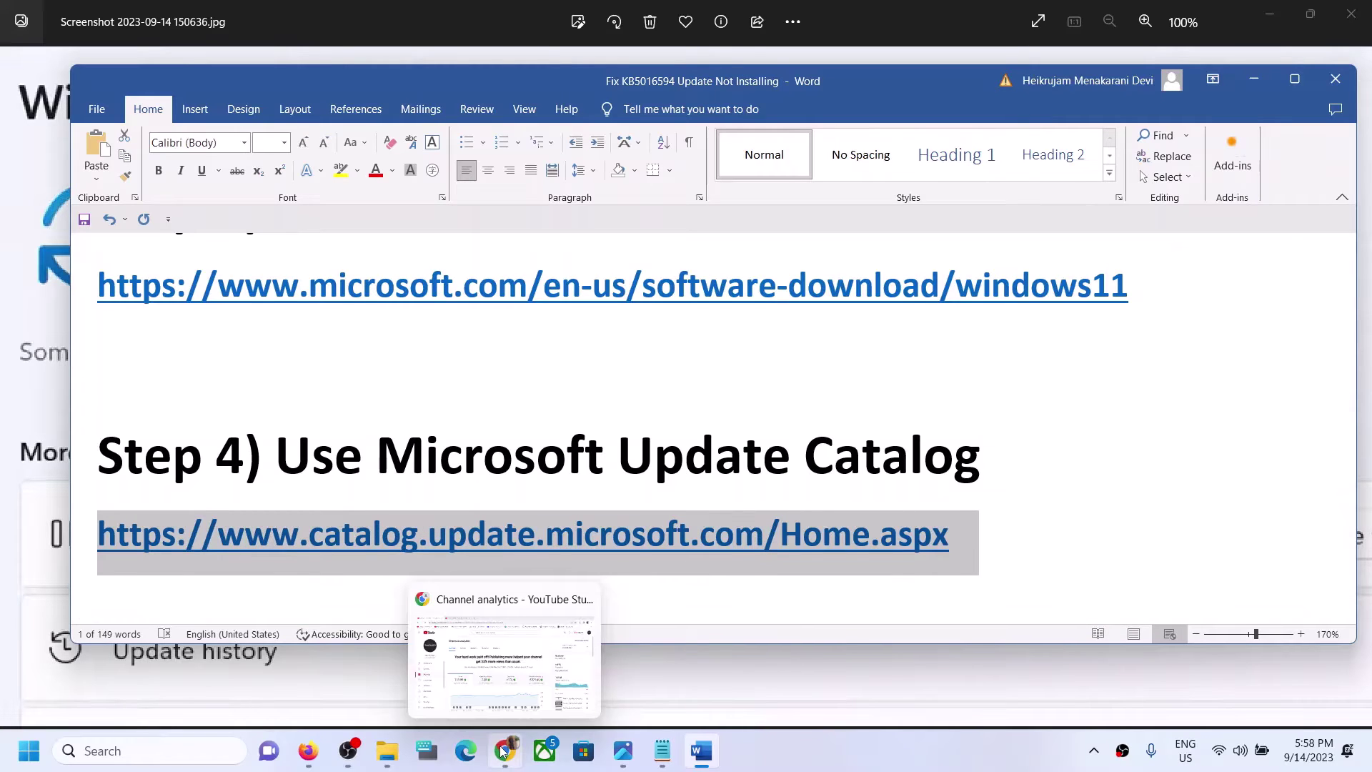
right_click(503, 751)
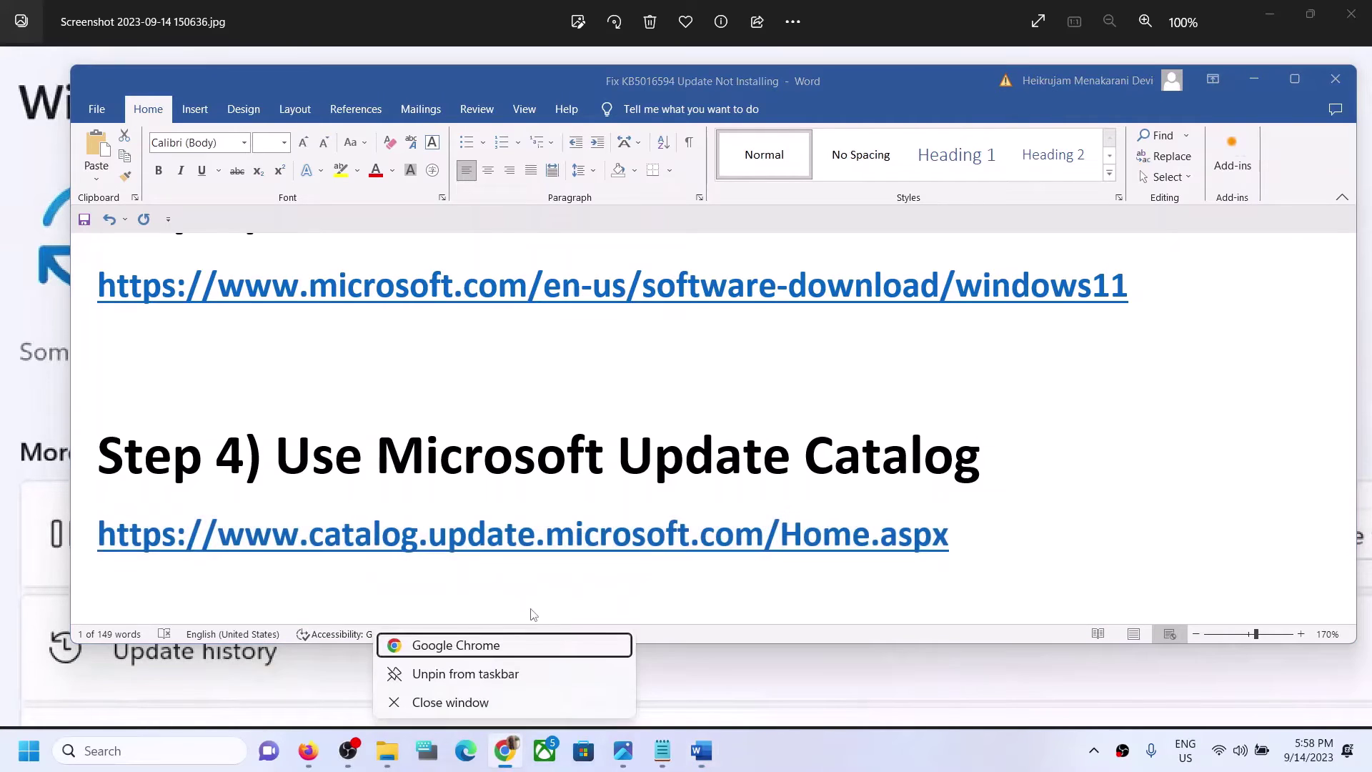
click(481, 647)
key(ctrl+v)
key(Return)
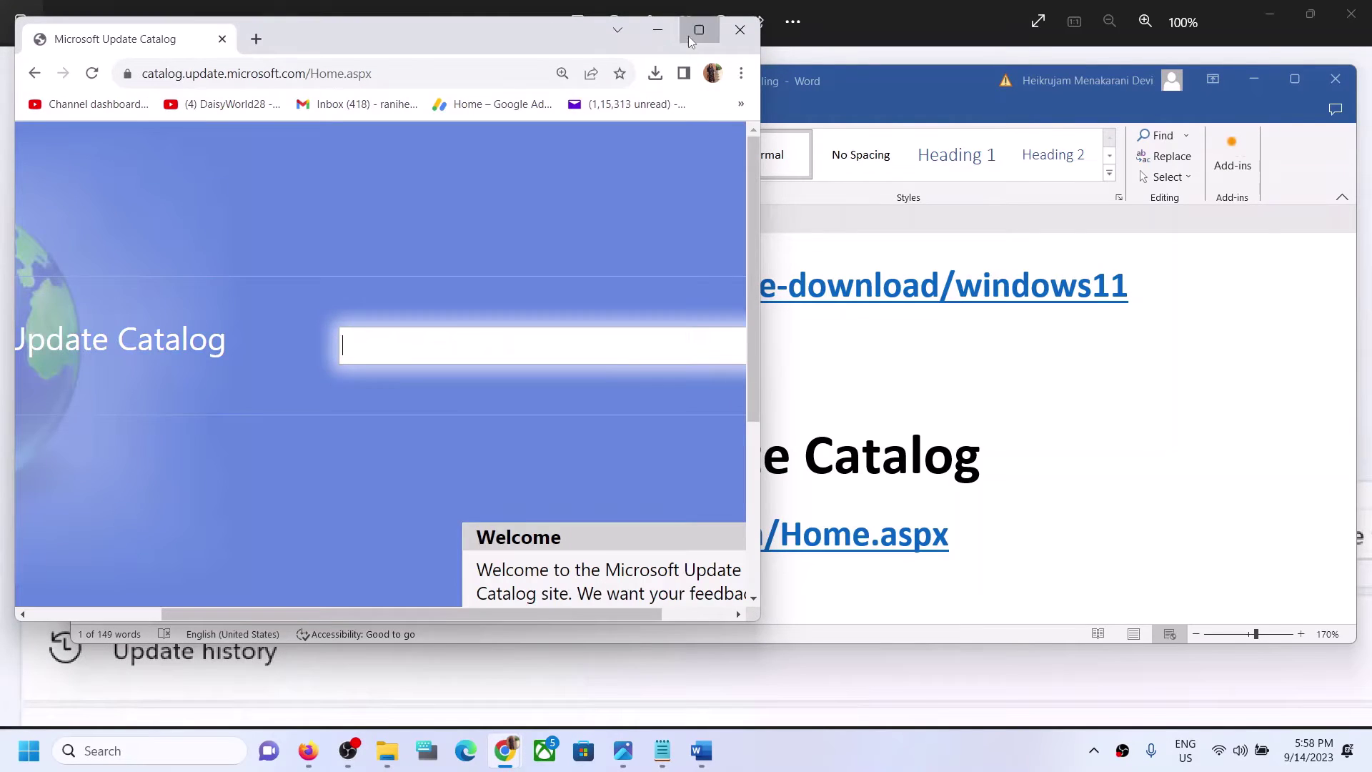
click(699, 30)
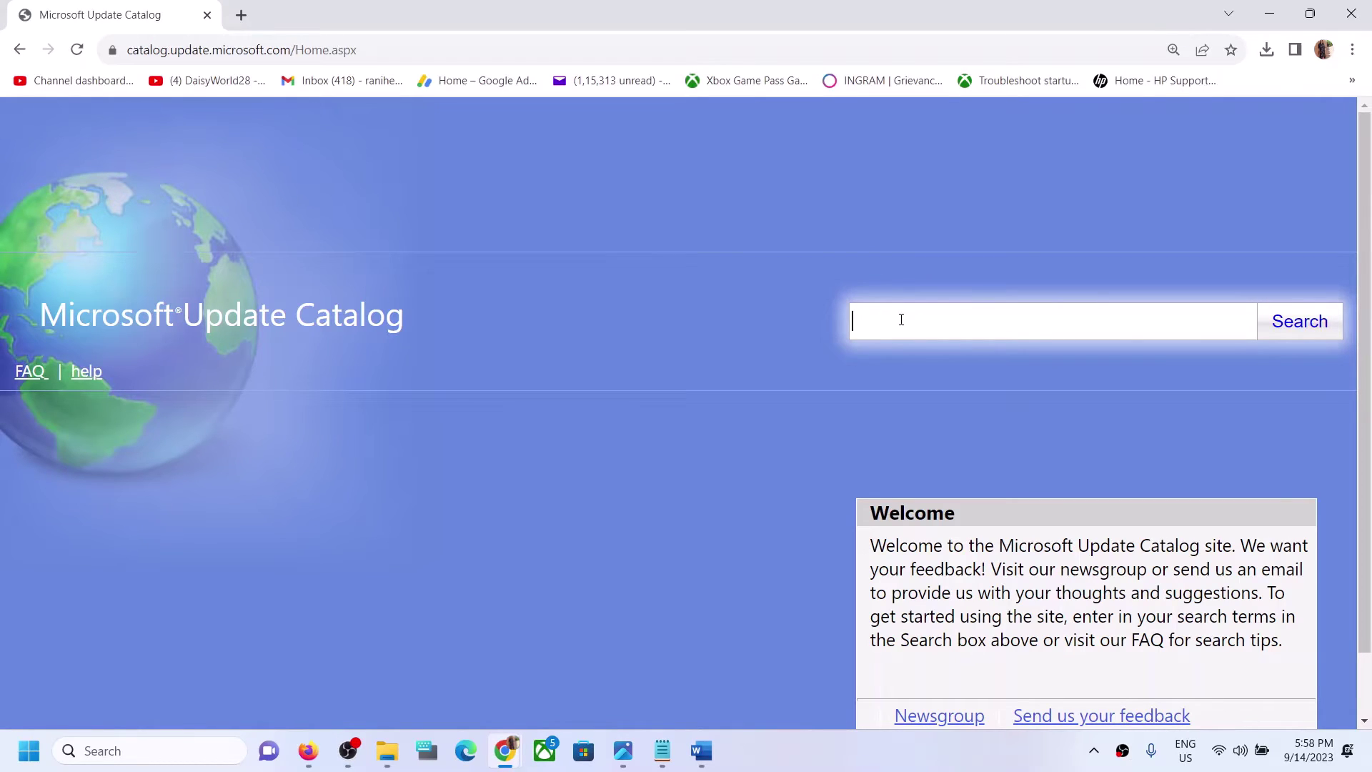
key(super+i)
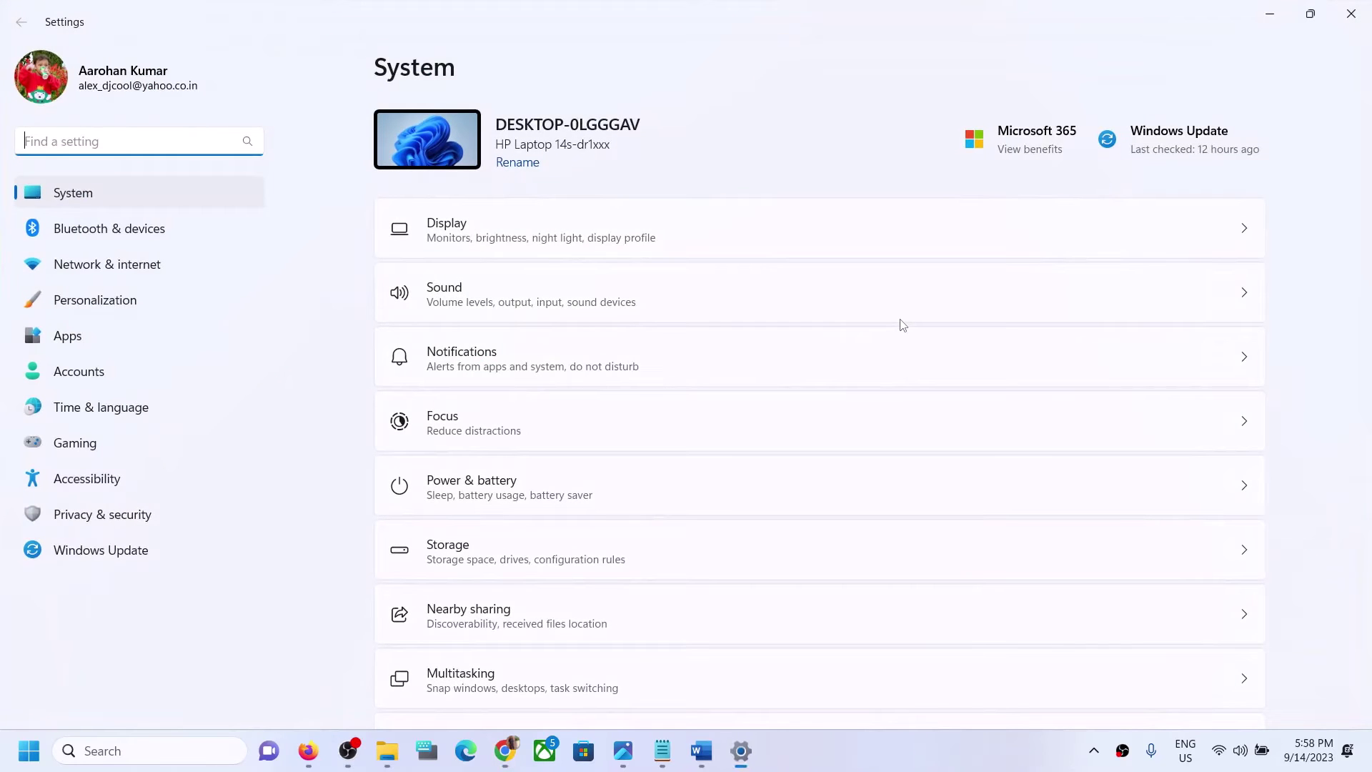
Find and copy the latest cumulative update number KB5030219 from Windows Update history
click(112, 552)
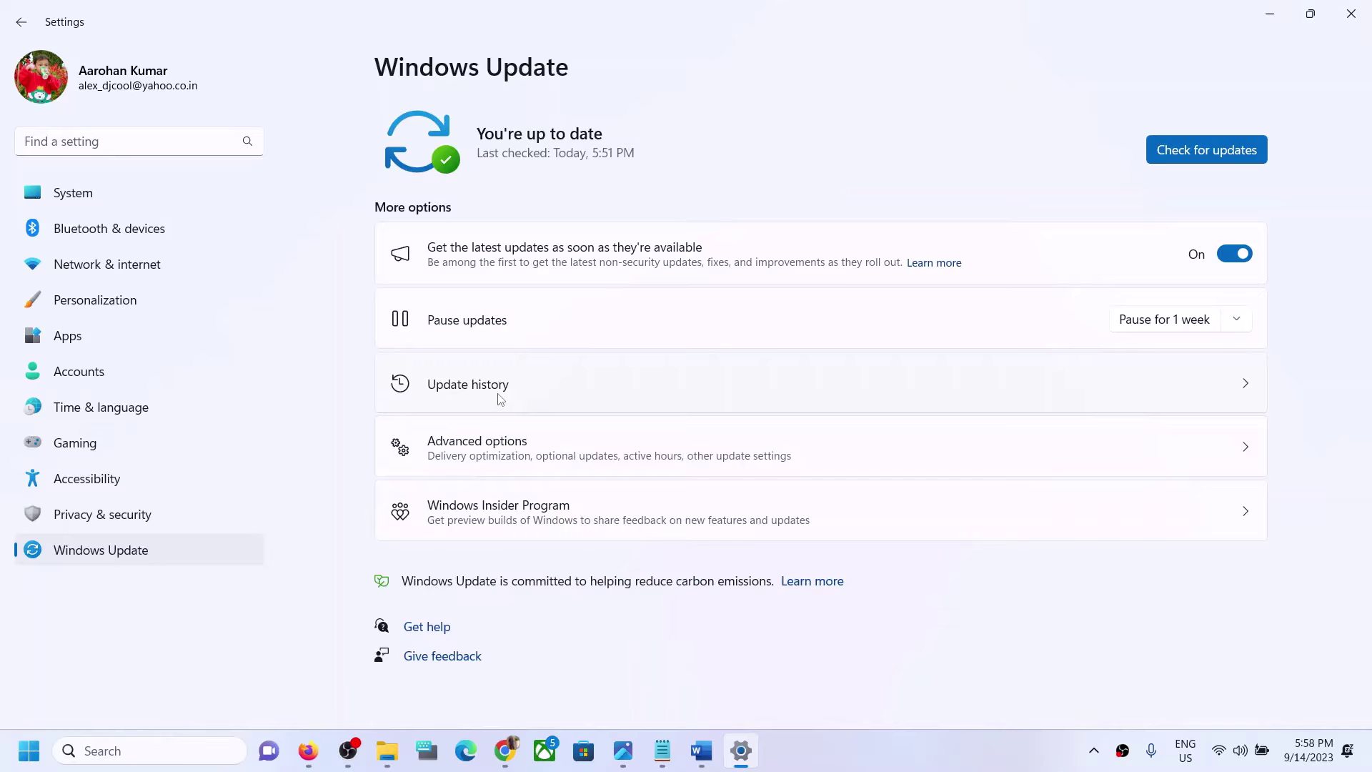
click(501, 400)
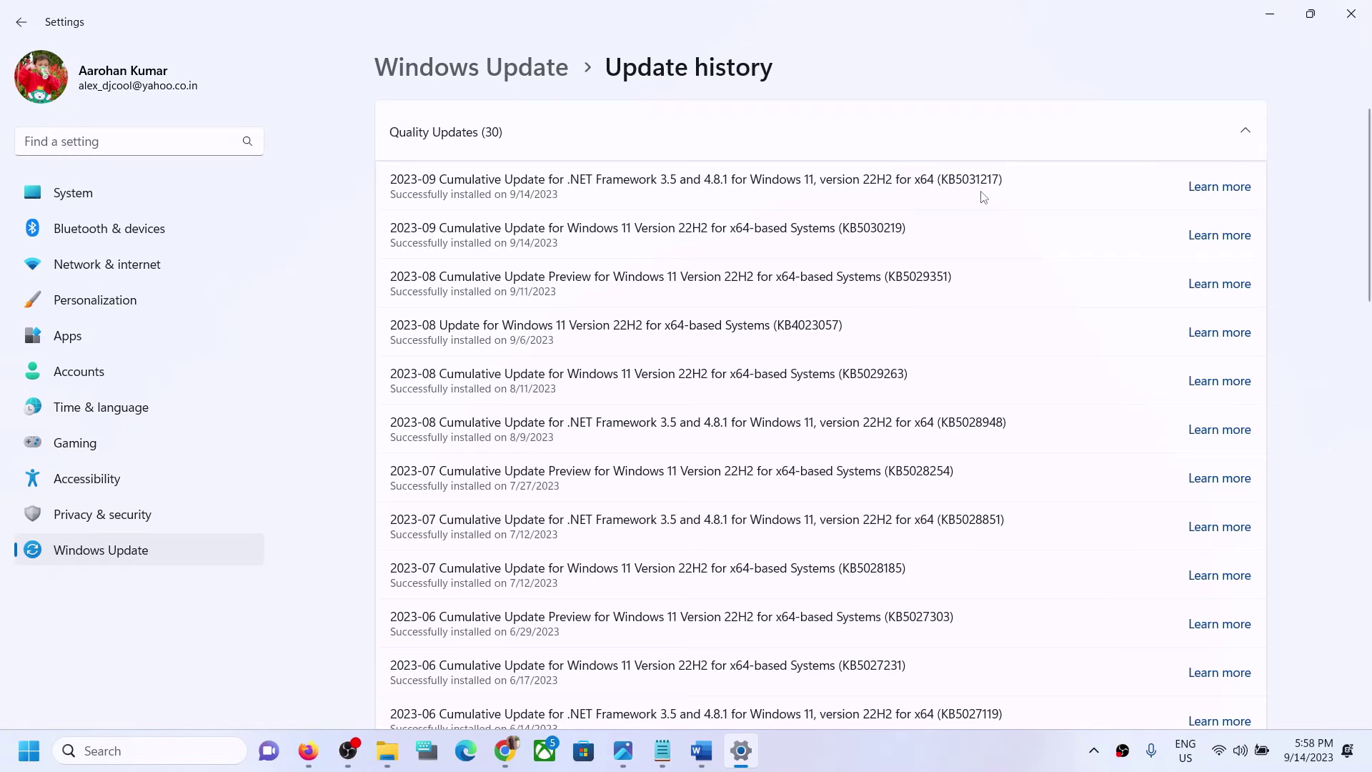
double_click(881, 228)
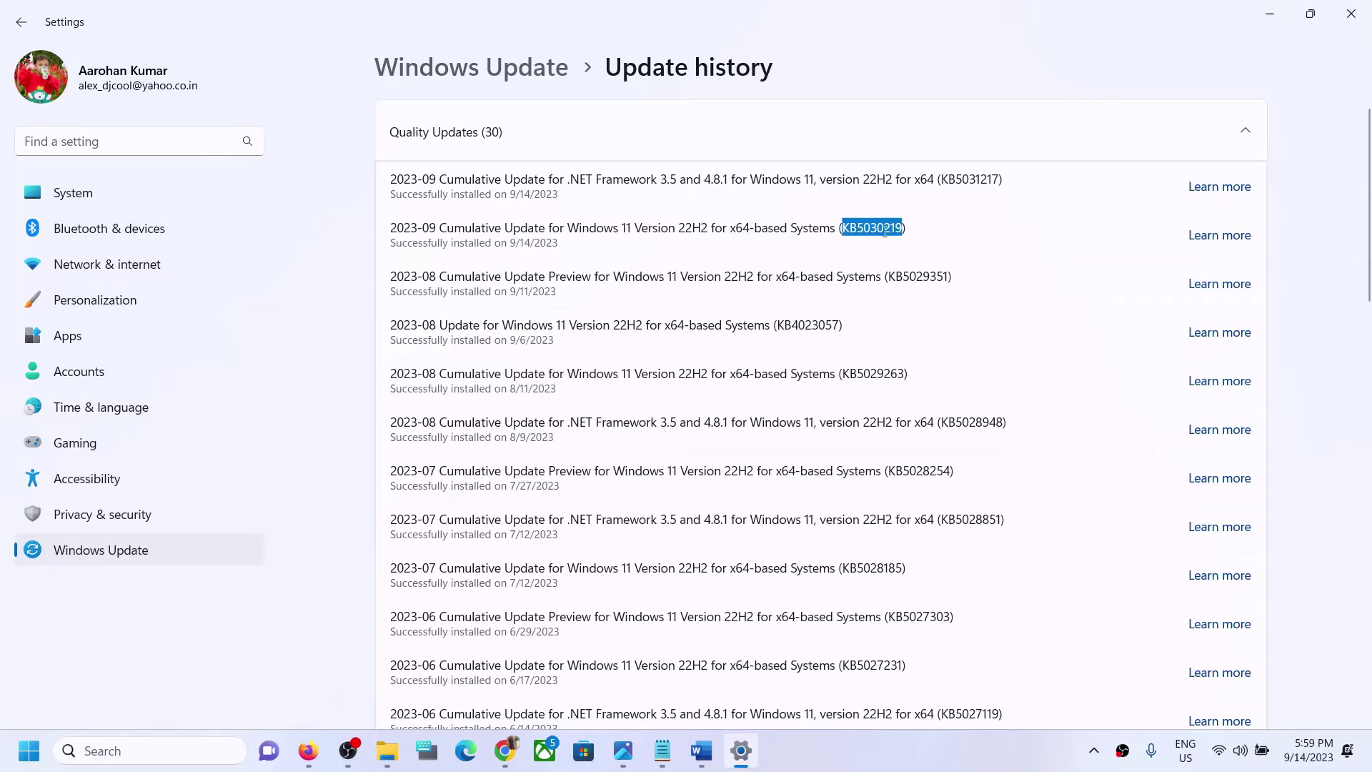
Search the Microsoft Update Catalog for KB5030219
click(1271, 16)
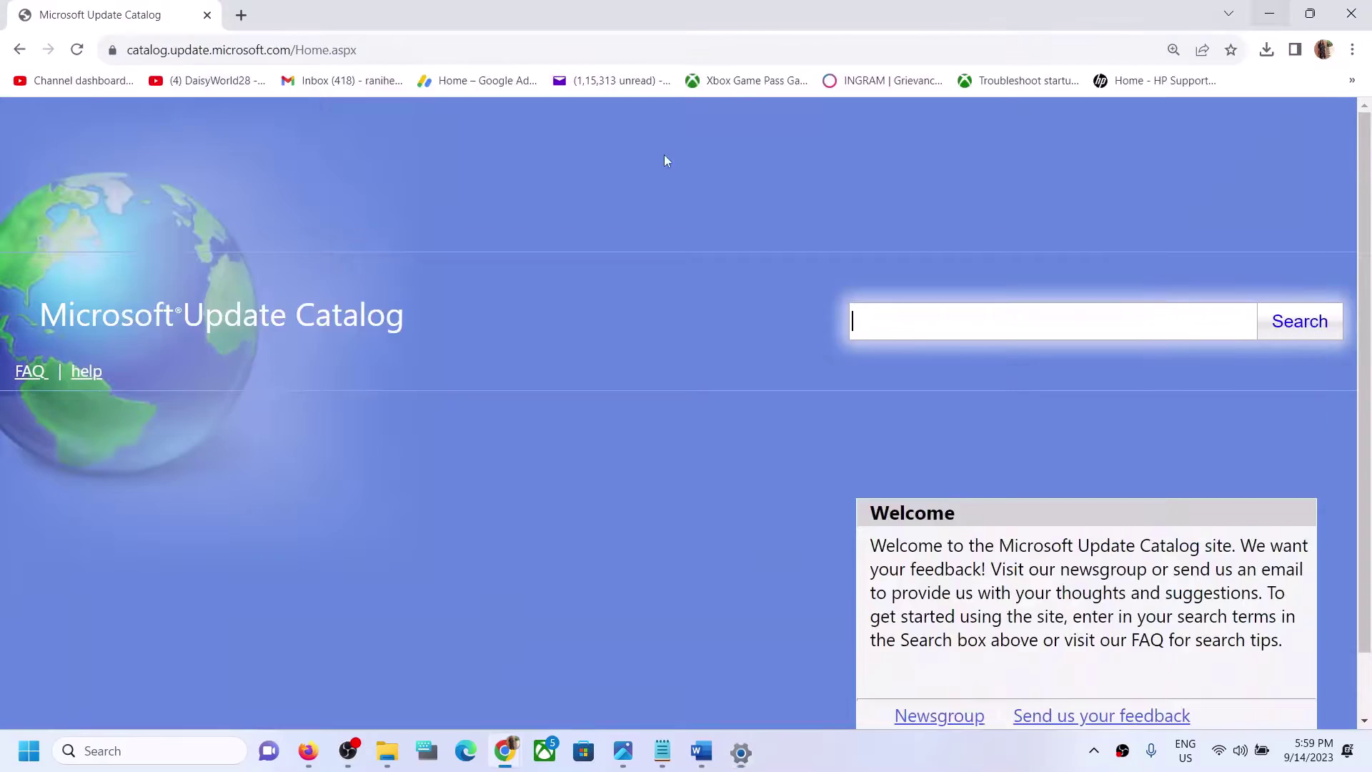
click(905, 318)
key(ctrl+v)
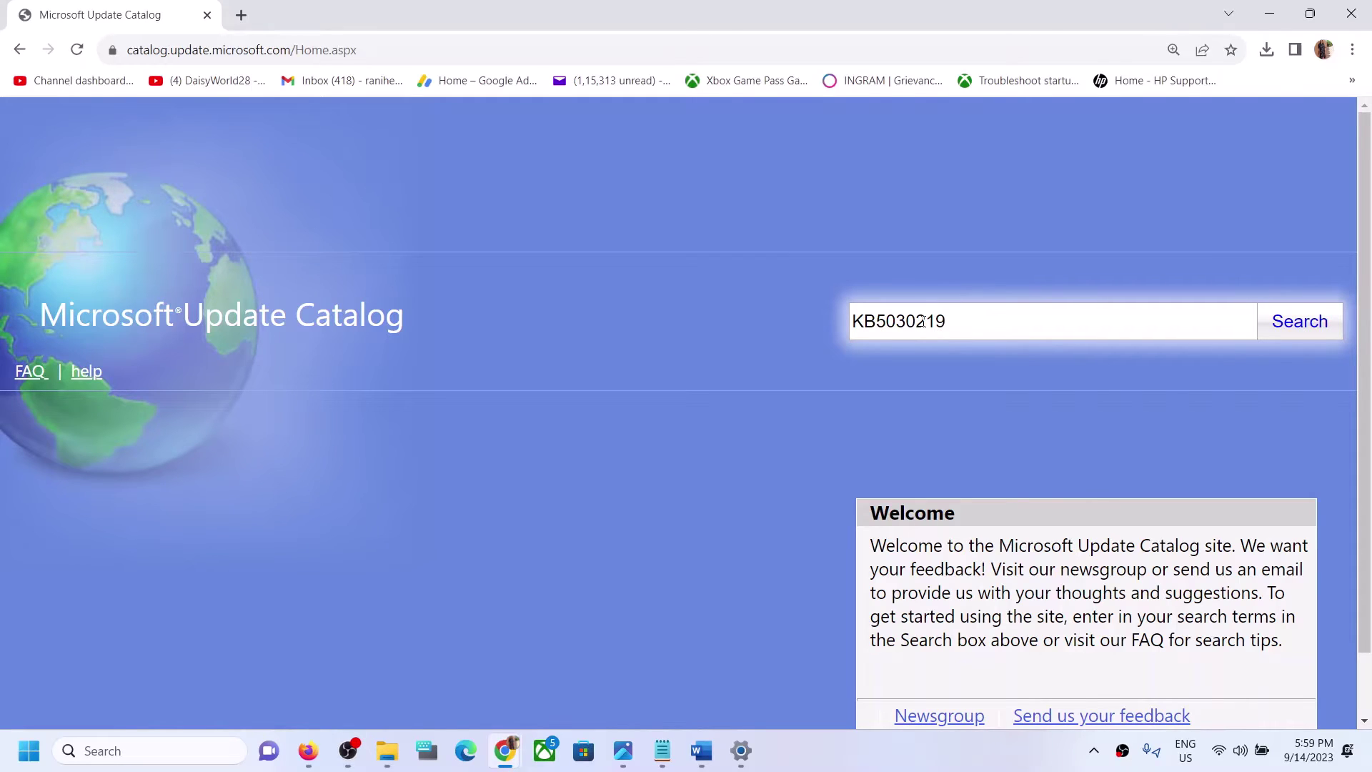
double_click(975, 318)
click(1286, 327)
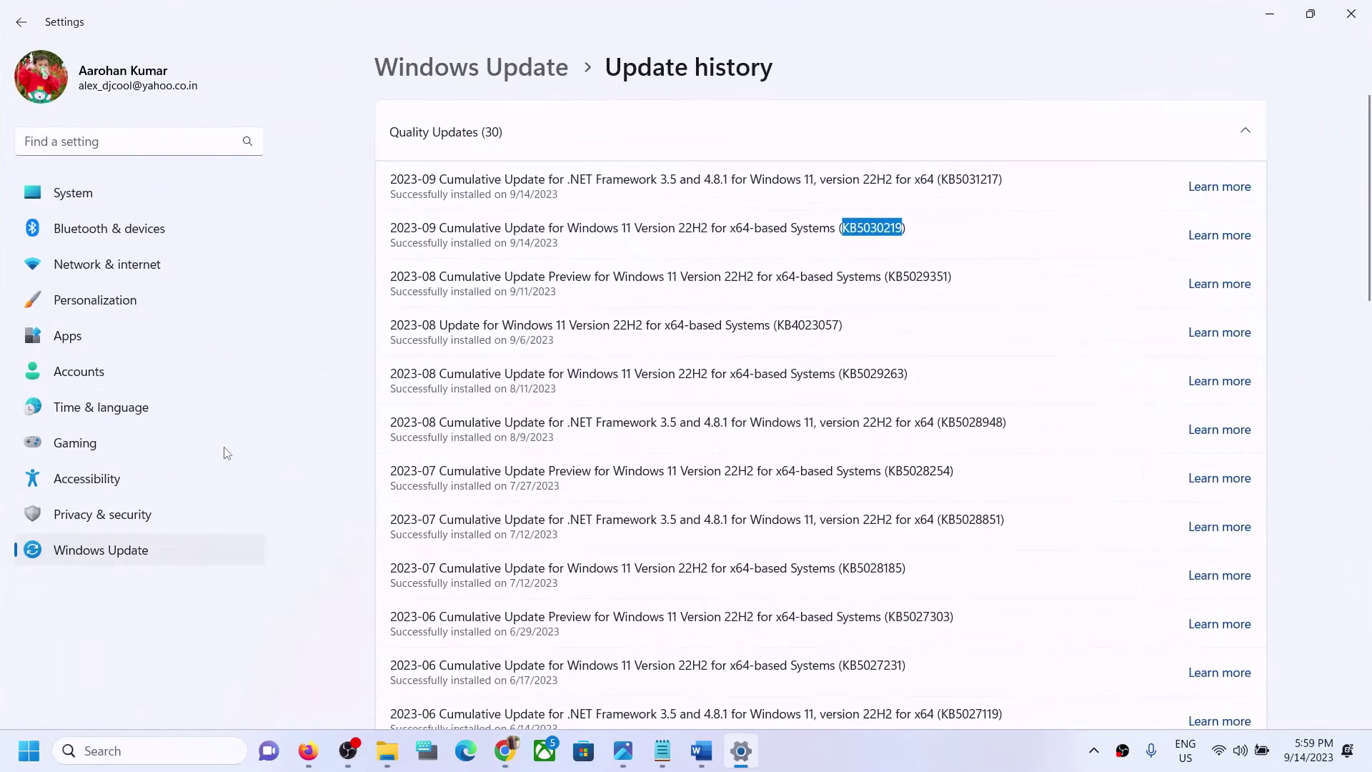
Confirm the x64-based system type on System > About, then return to the catalog results
click(98, 227)
click(100, 193)
scroll(654, 470, down, 3)
scroll(654, 470, down, 4)
click(509, 668)
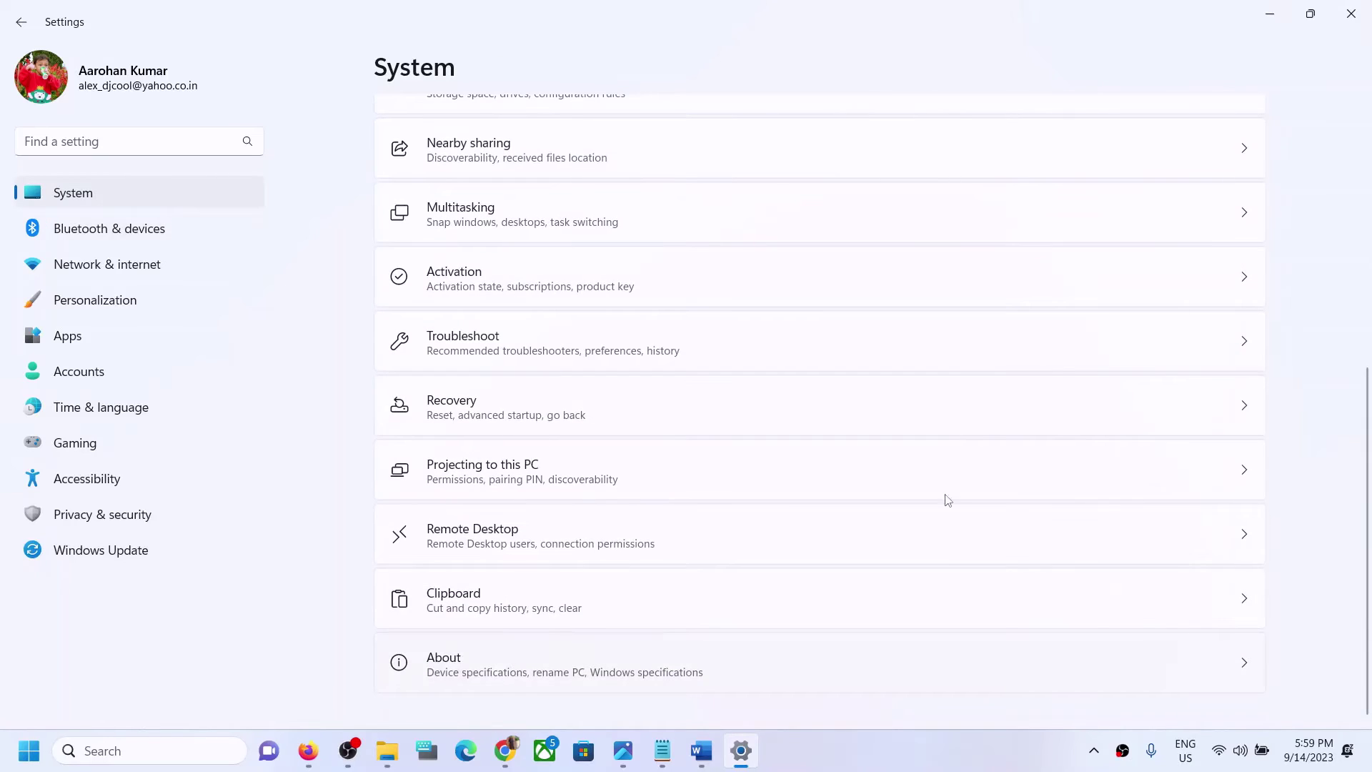
drag(533, 356, 740, 356)
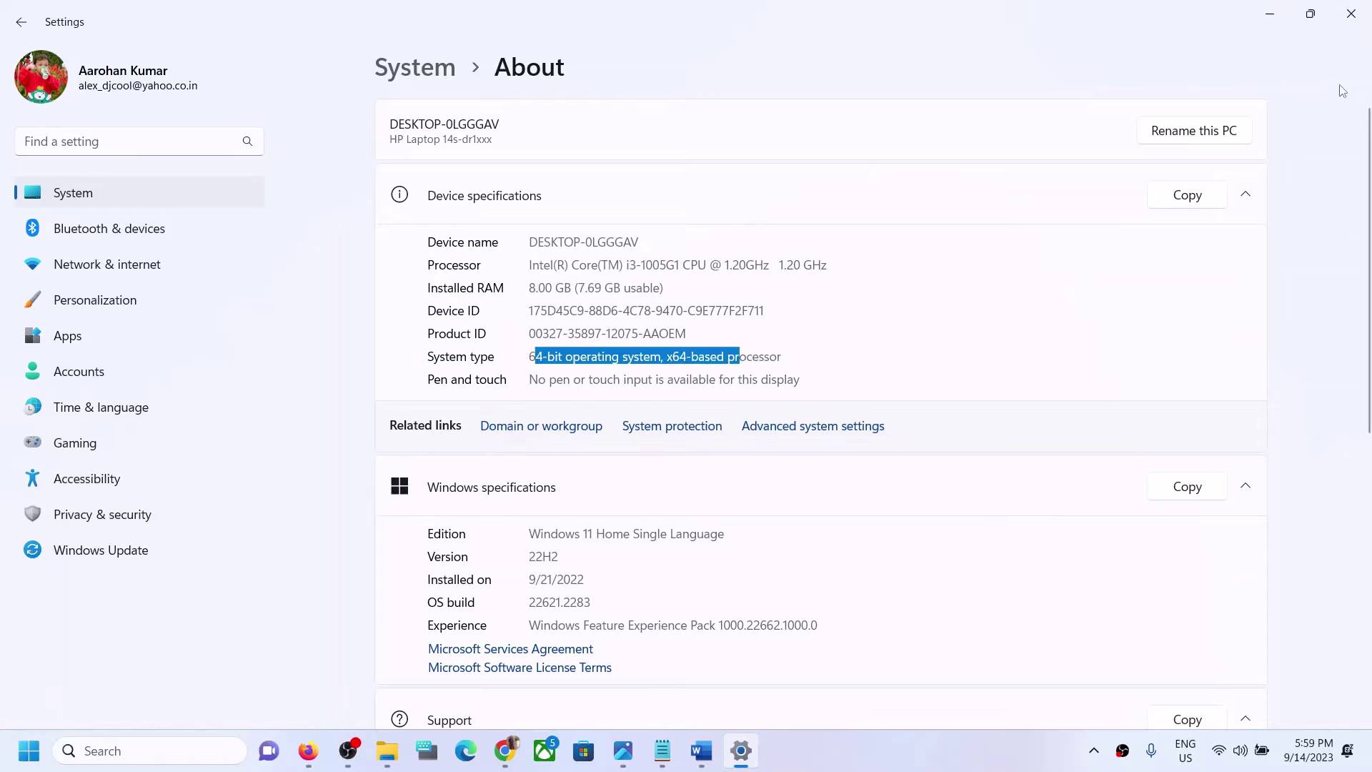
click(1270, 14)
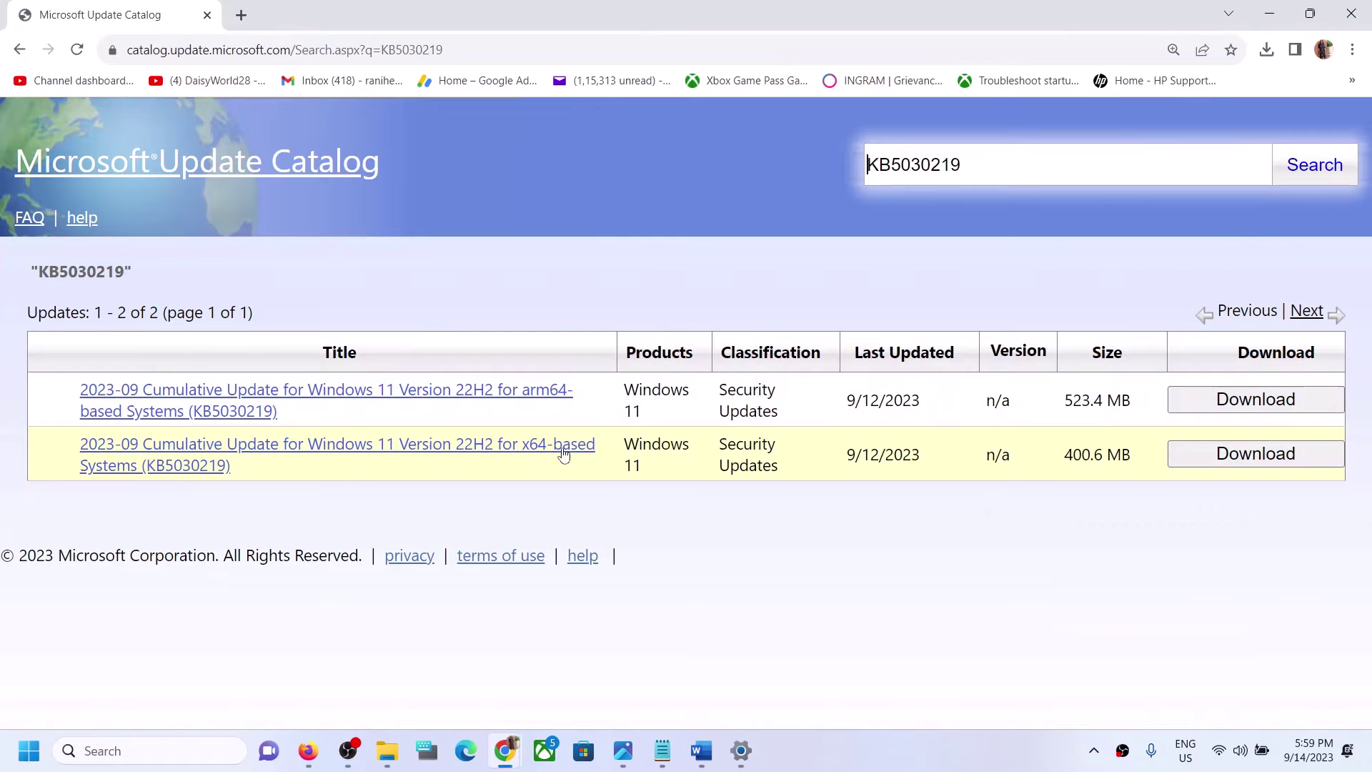
Download the x64 KB5030219 .msu file and check its progress in Chrome's downloads list
click(1295, 464)
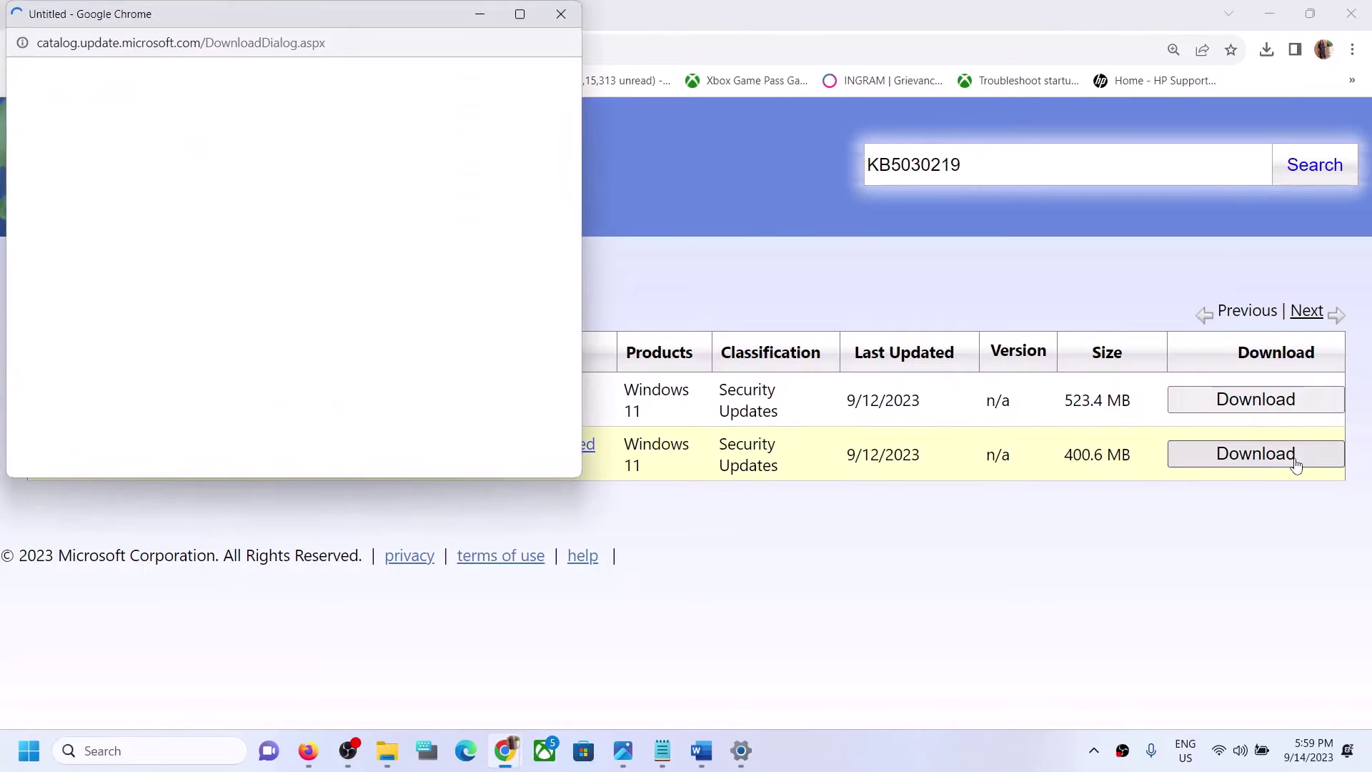
drag(379, 15, 982, 118)
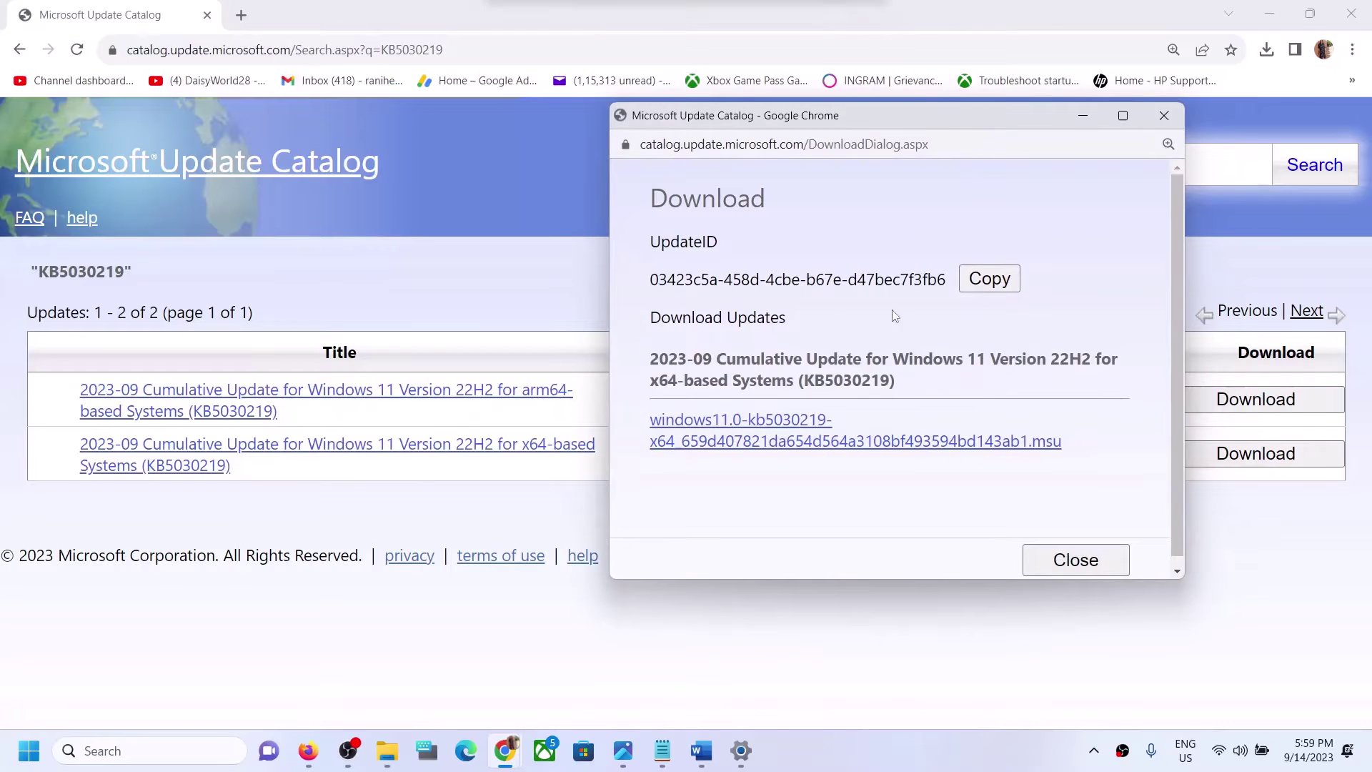
click(799, 424)
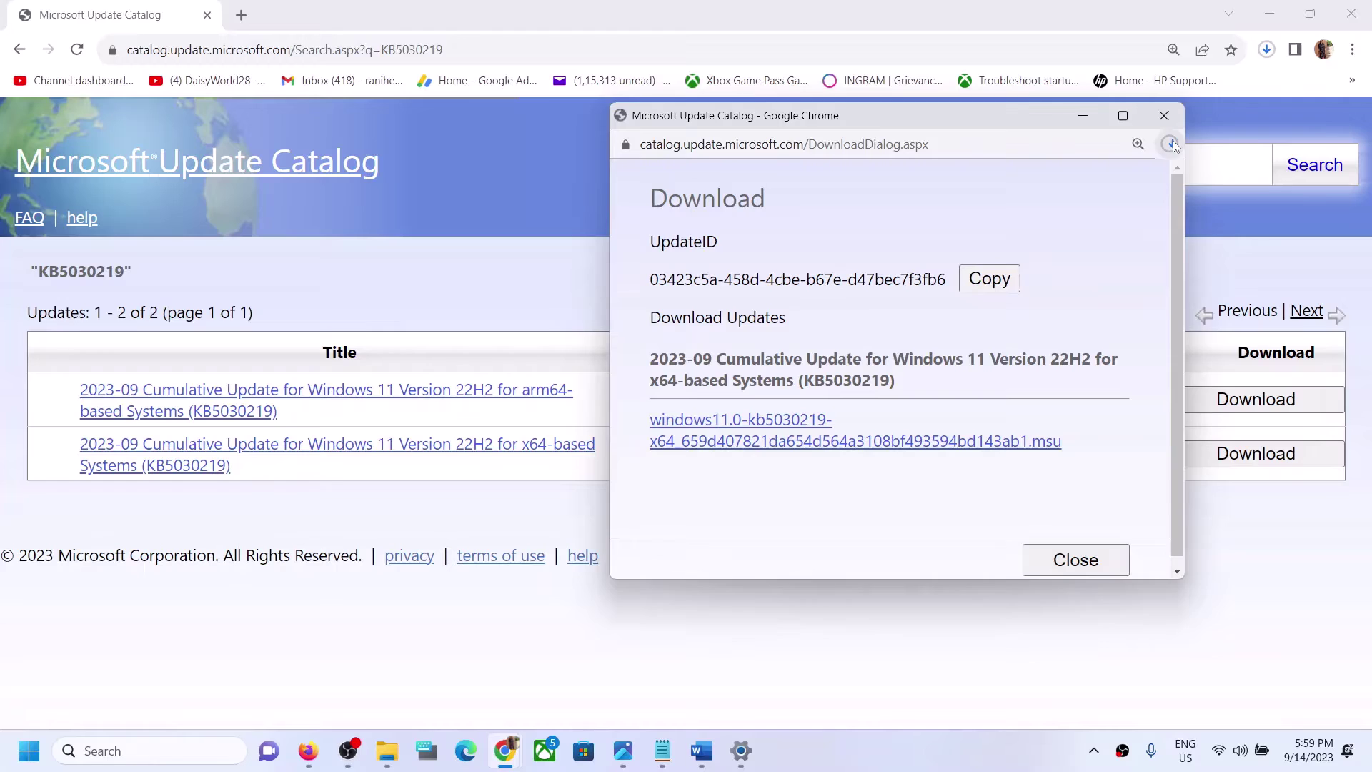
click(1172, 145)
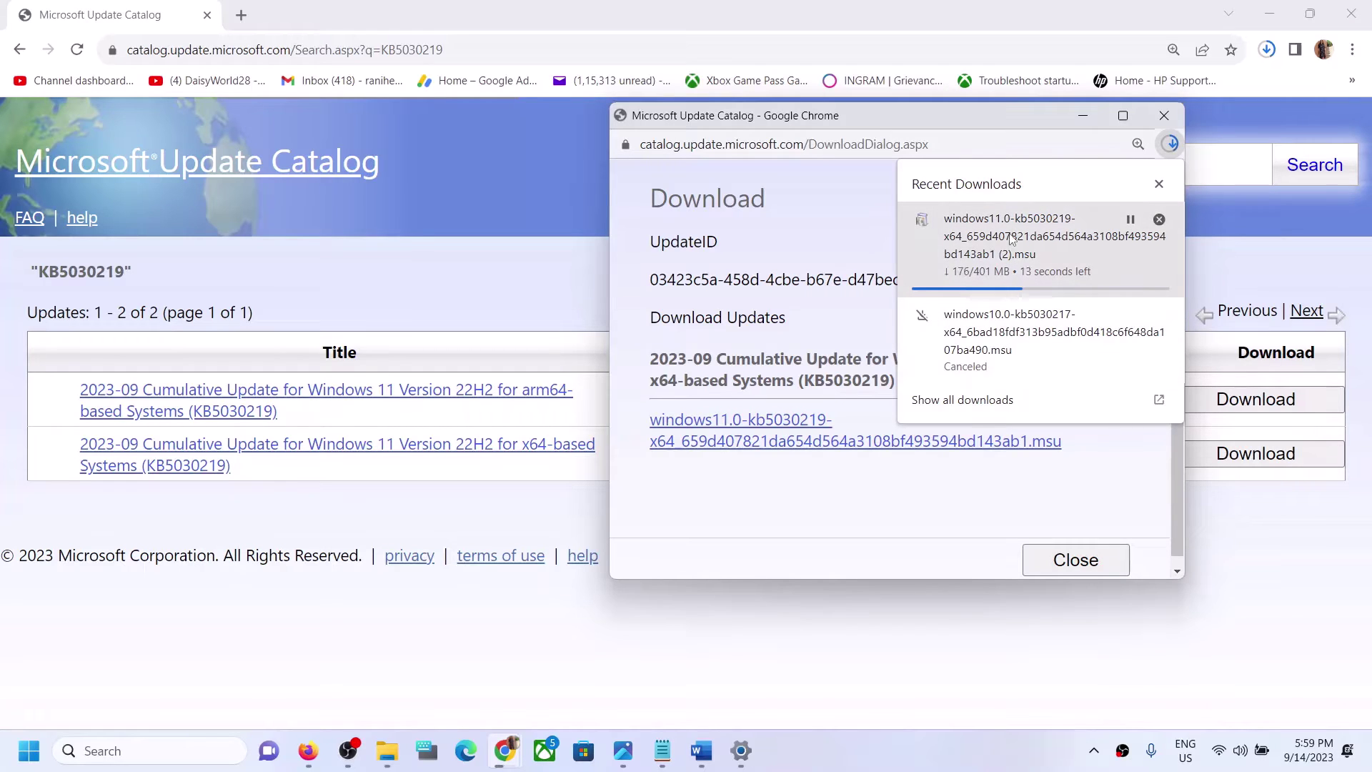
click(977, 766)
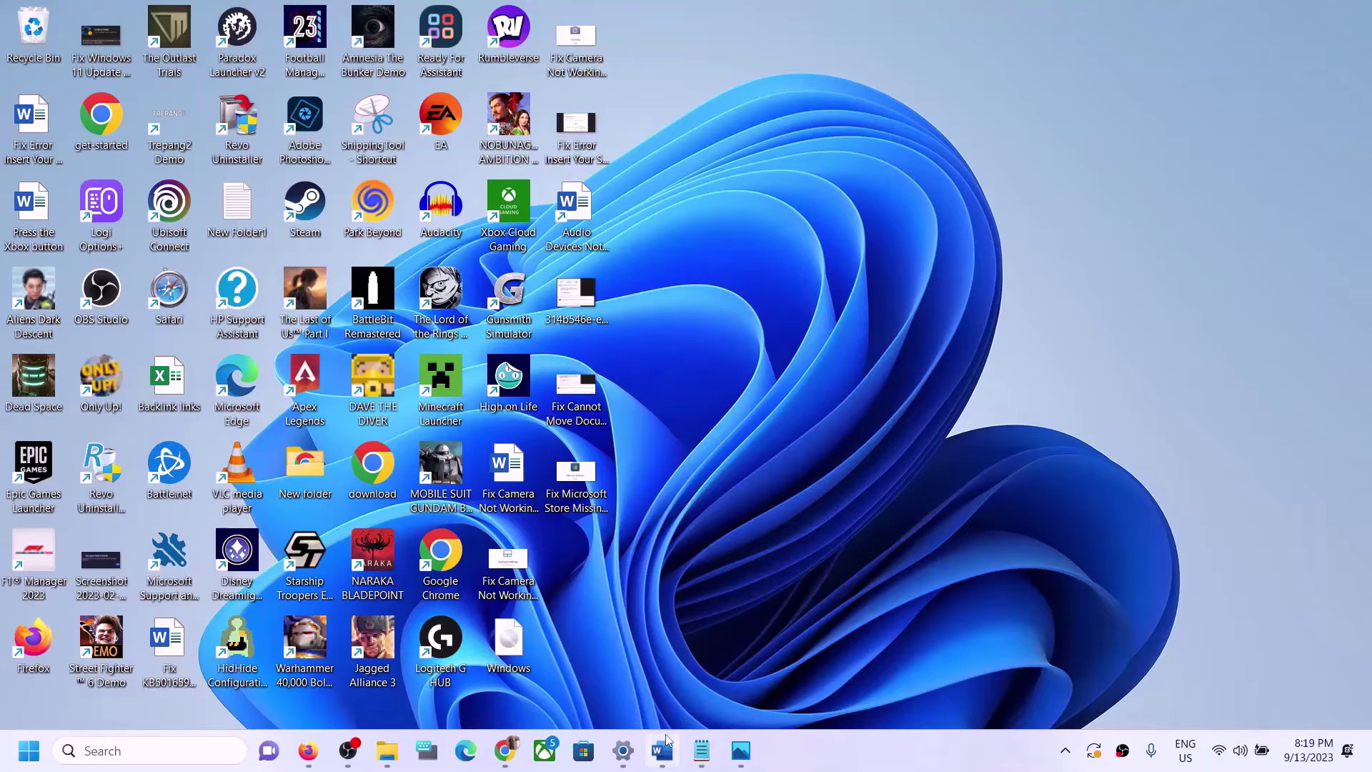
Copy the script lines from SC config trustedinstaller through net start appidsvc, then search for Notepad
click(665, 747)
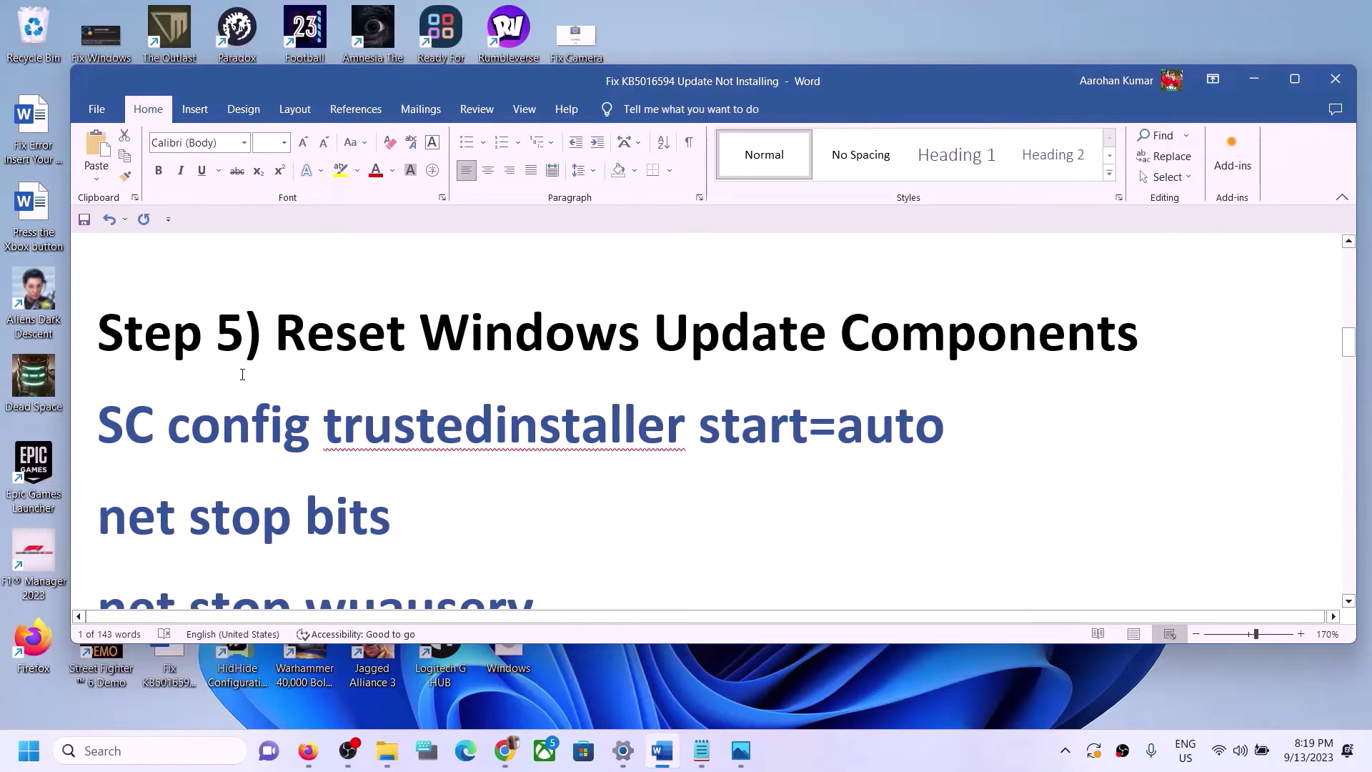
click(102, 416)
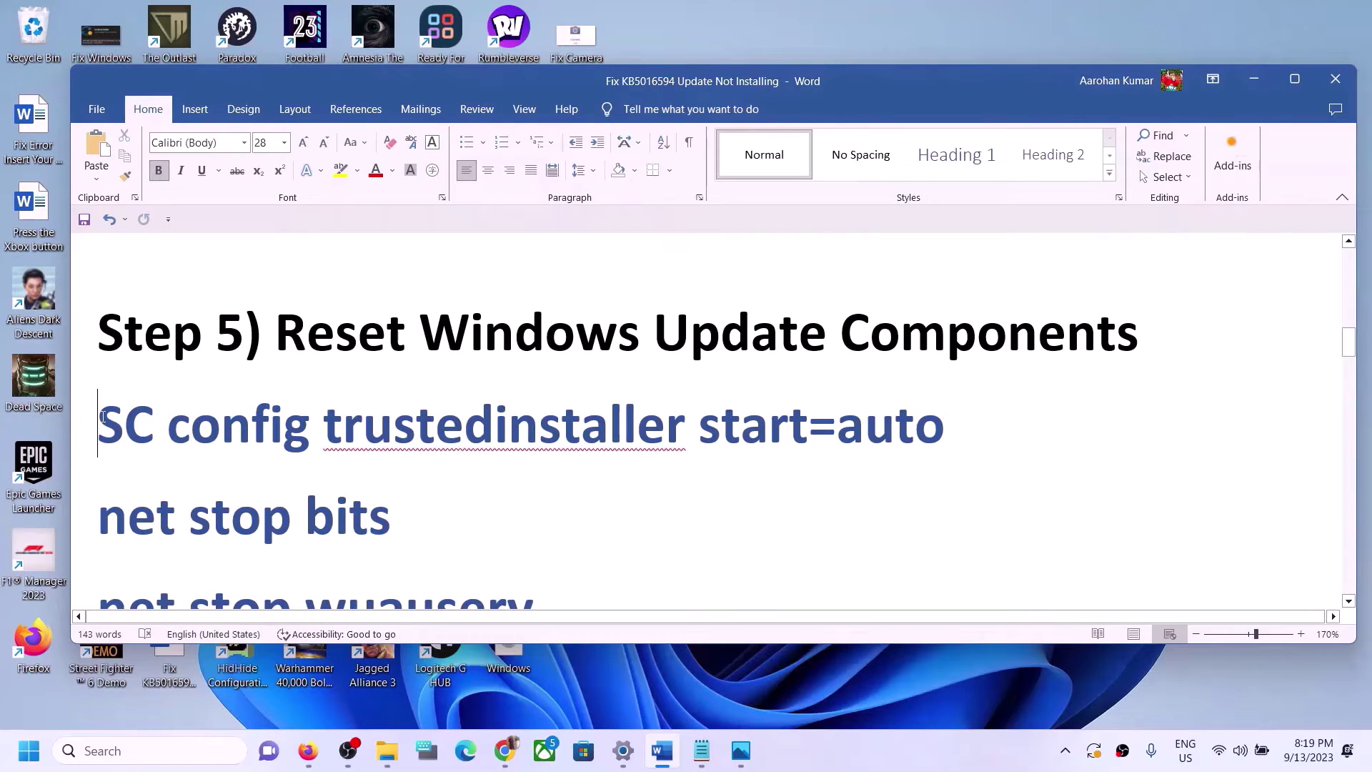
key(shift+Down)
key(shift+Down)
key(shift+Down)
key(shift+Down)
key(shift+Down)
key(shift+Down)
key(shift+Down)
key(shift+Down)
key(shift+Down)
key(shift+Down)
key(shift+Down)
key(shift+Down)
key(shift+Down)
key(shift+Down)
key(shift+Down)
key(shift+Down)
key(shift+Down)
key(shift+Down)
key(shift+Down)
key(shift+Down)
key(shift+Down)
key(shift+Down)
key(shift+Down)
key(shift+Down)
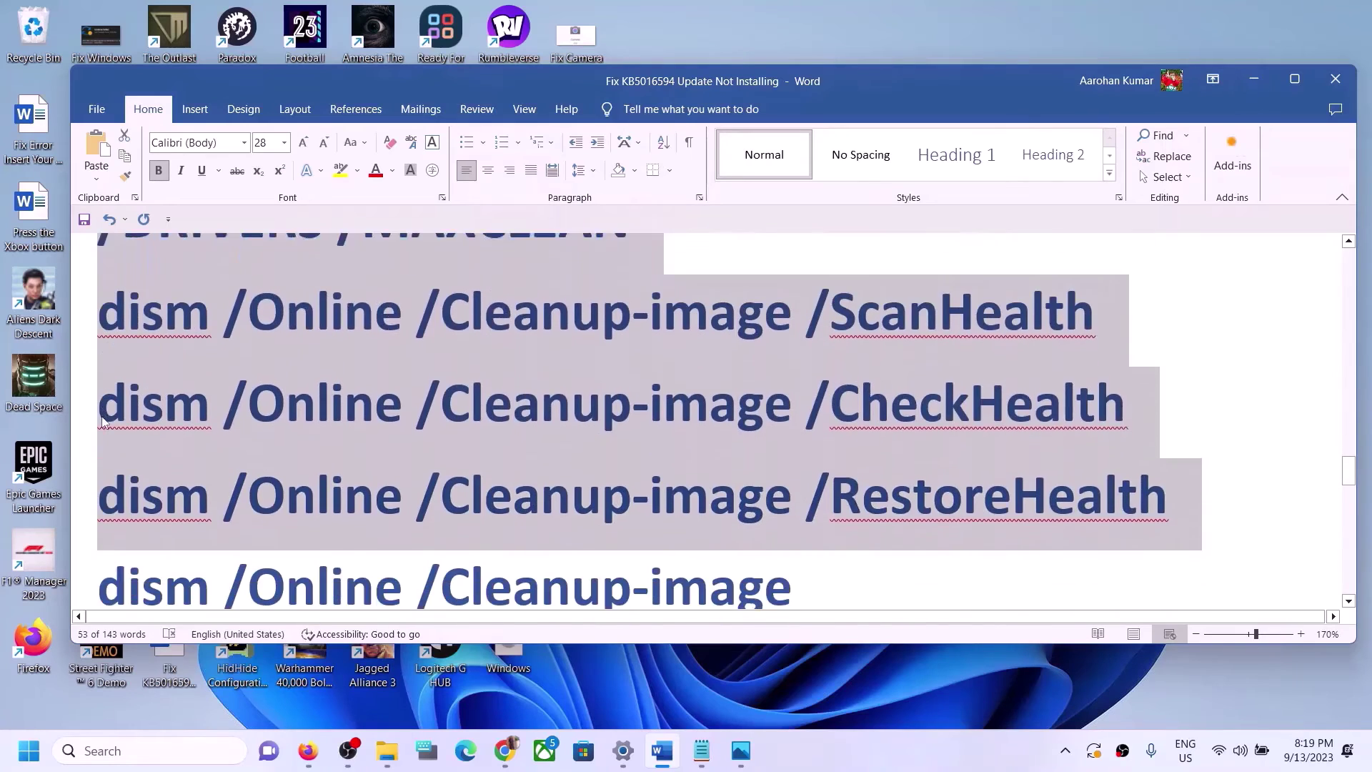
key(shift+Down)
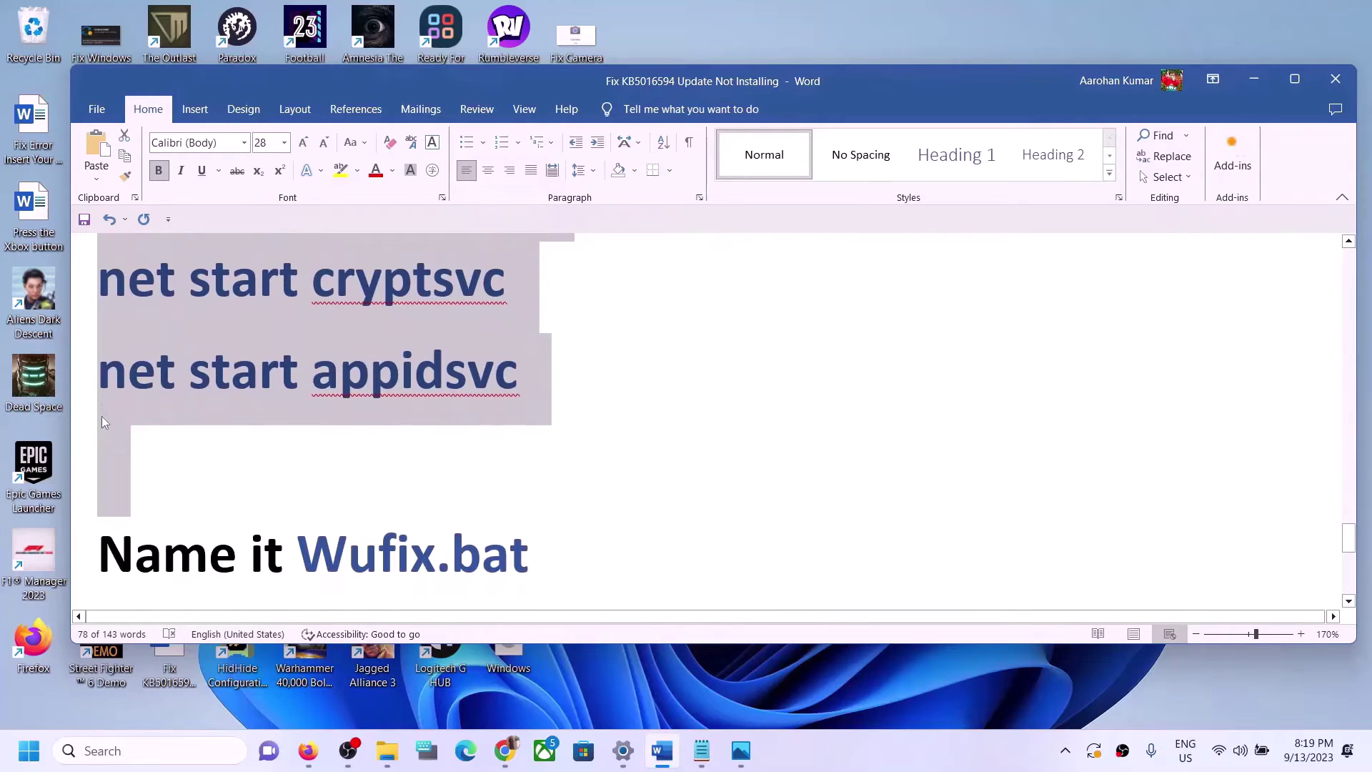
right_click(255, 323)
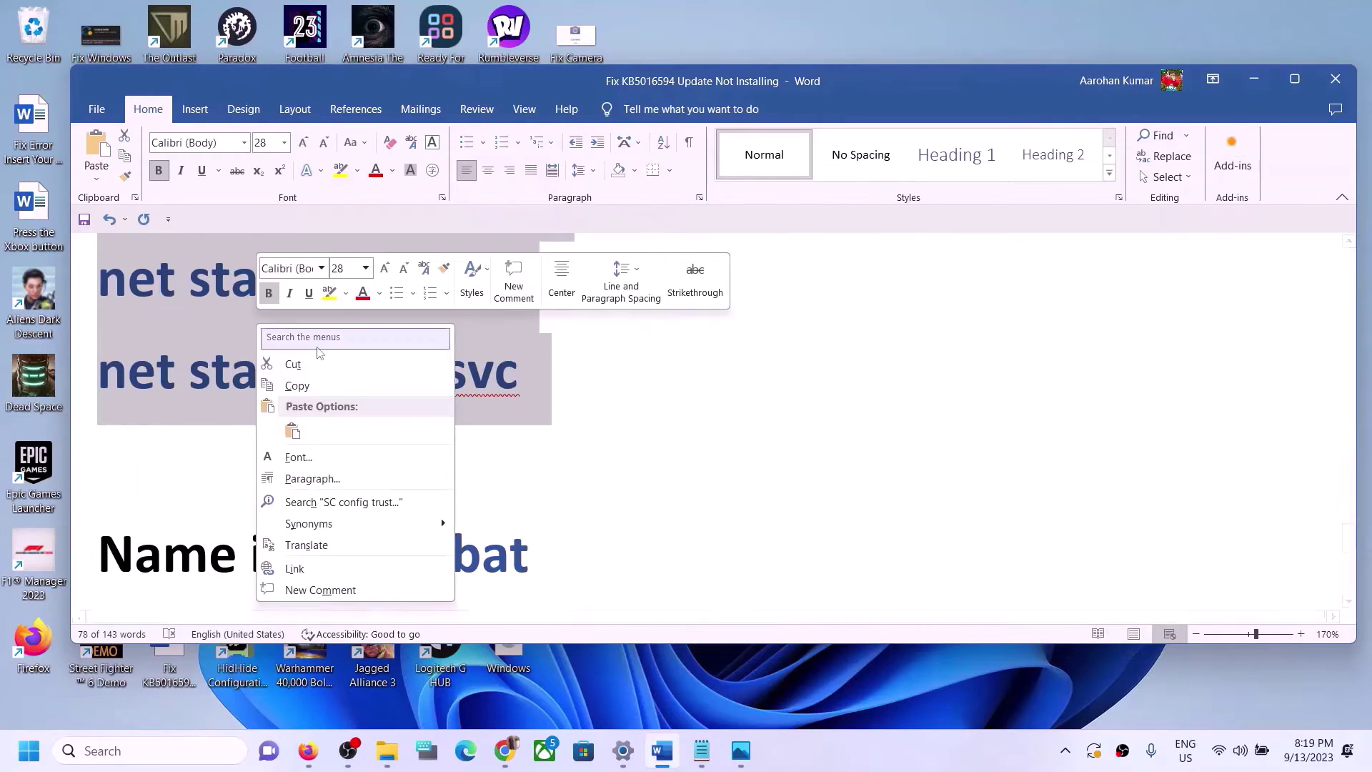
click(299, 384)
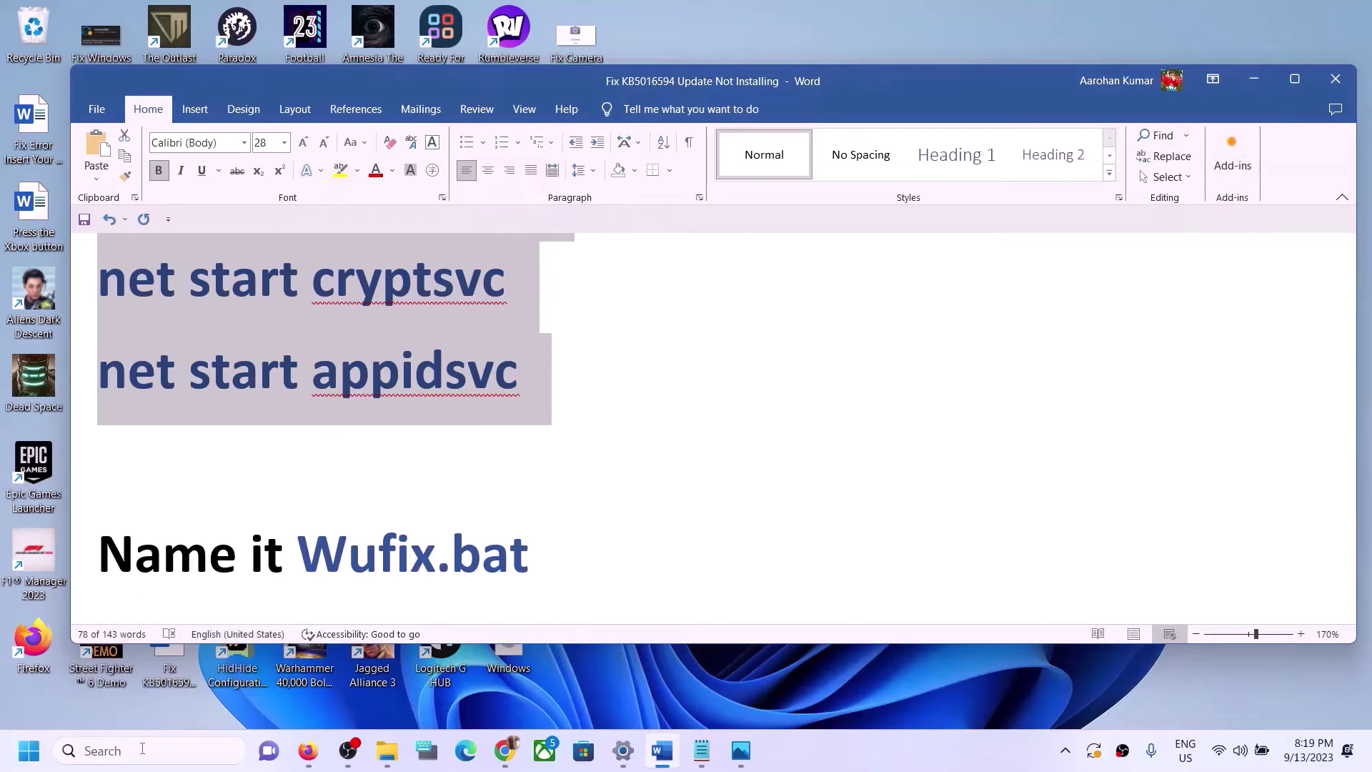
click(142, 748)
text(noteo)
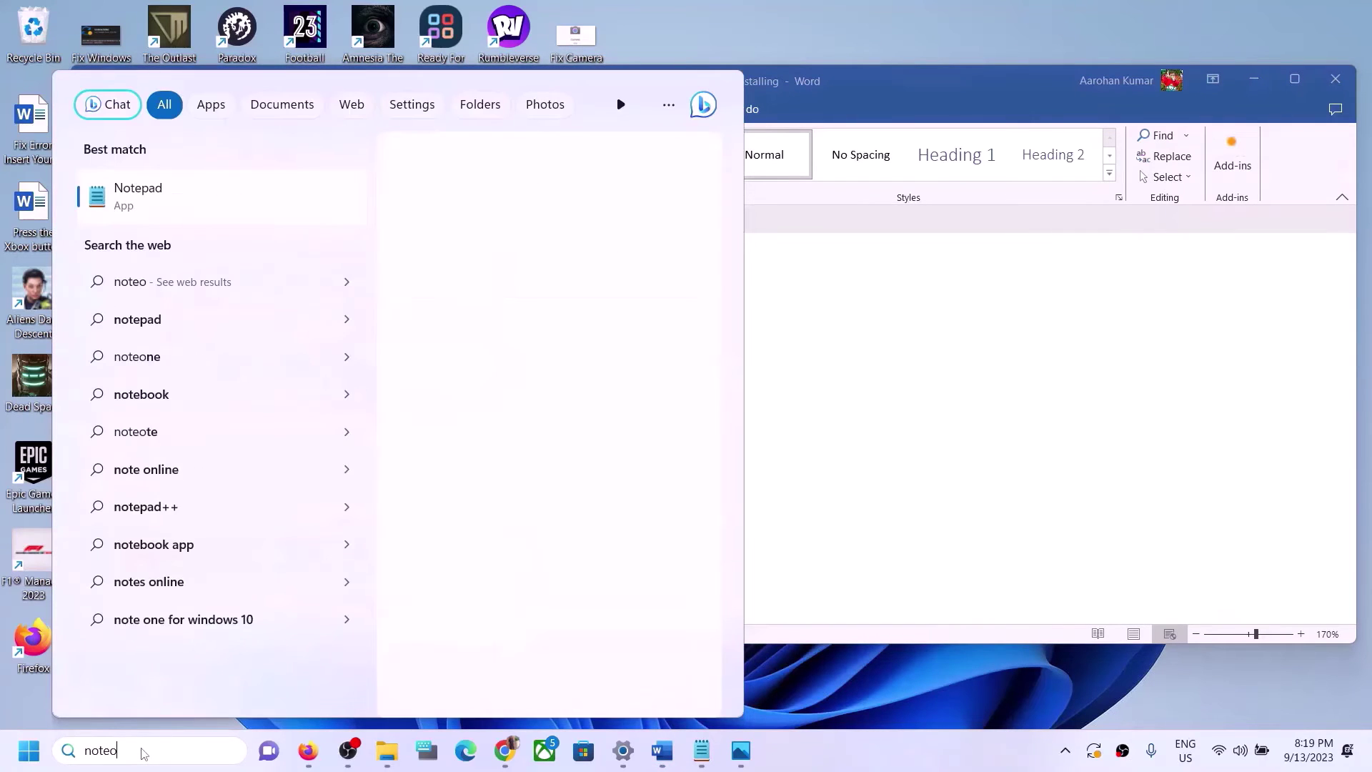
Open Notepad and paste the copied reset script into it
key(BackSpace)
text([)
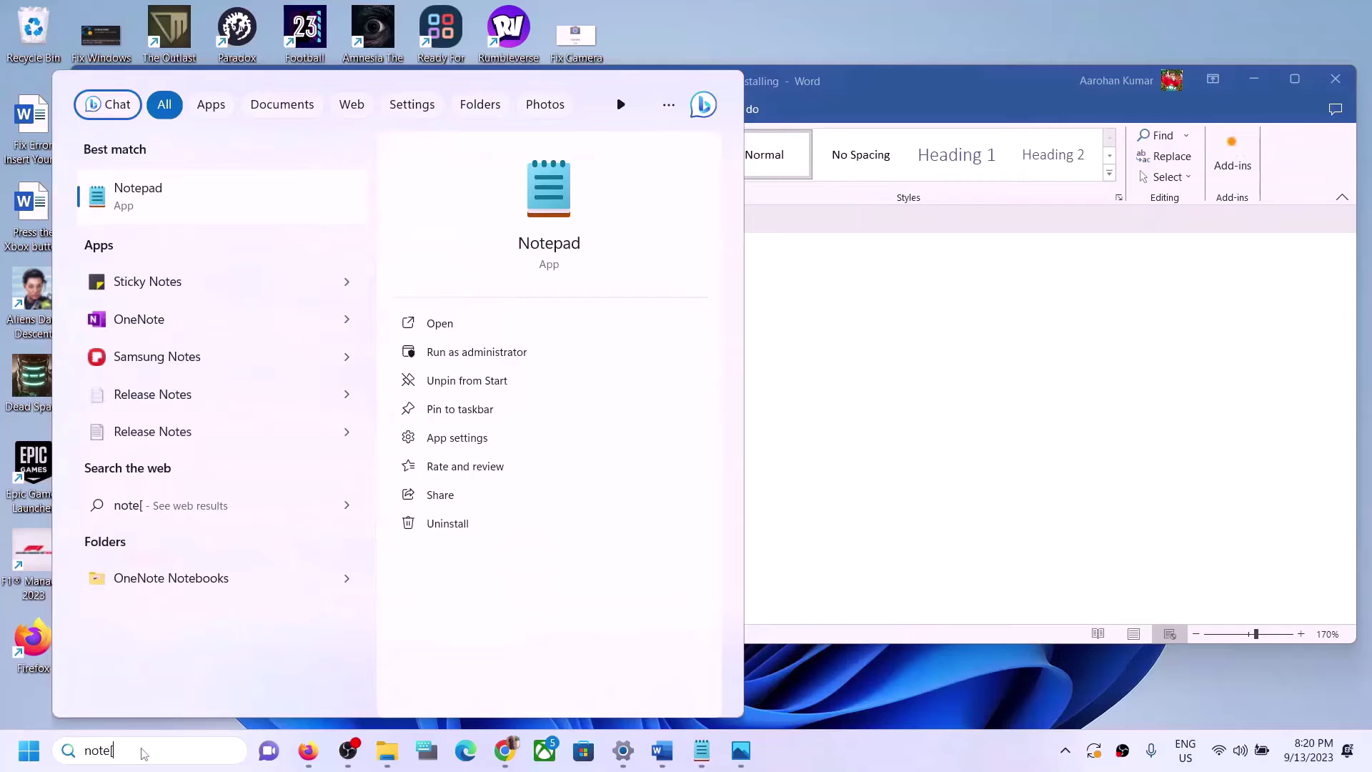
key(BackSpace)
text(pad)
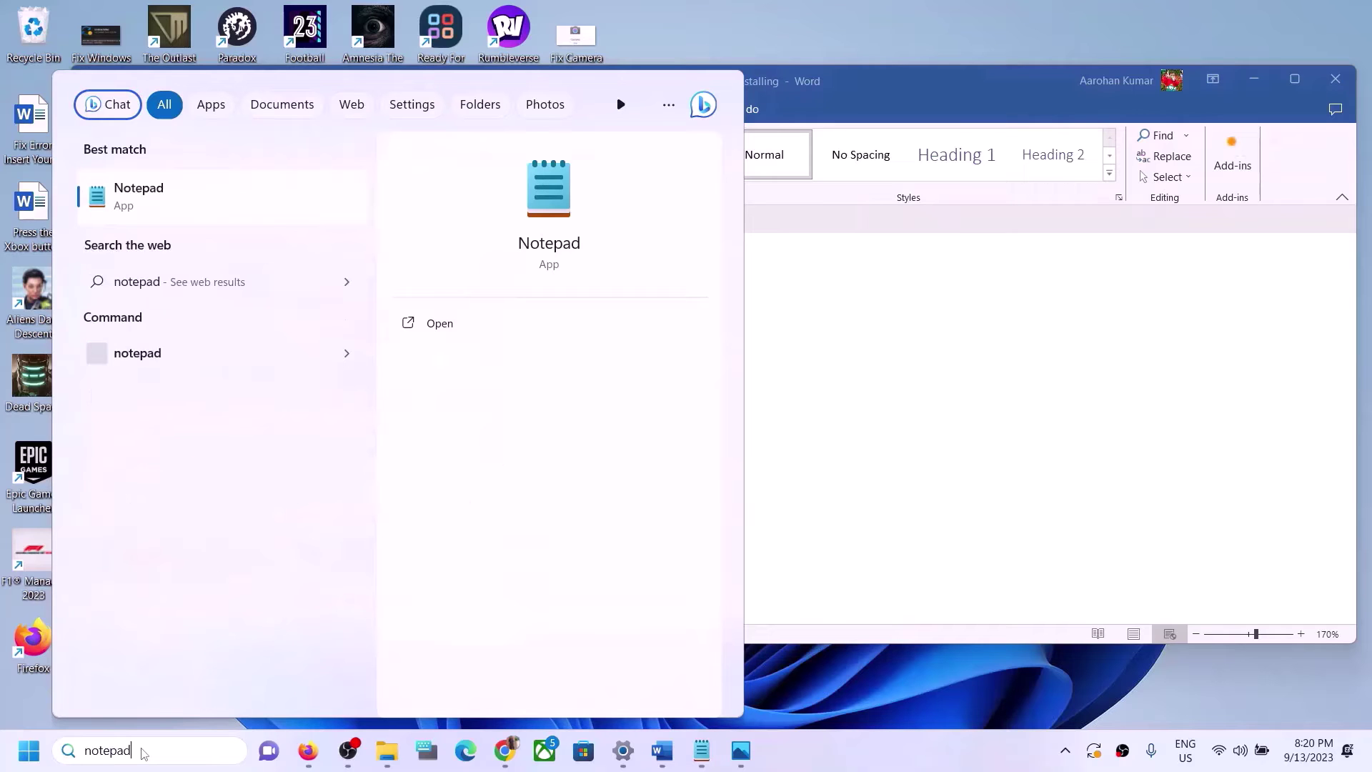
click(196, 186)
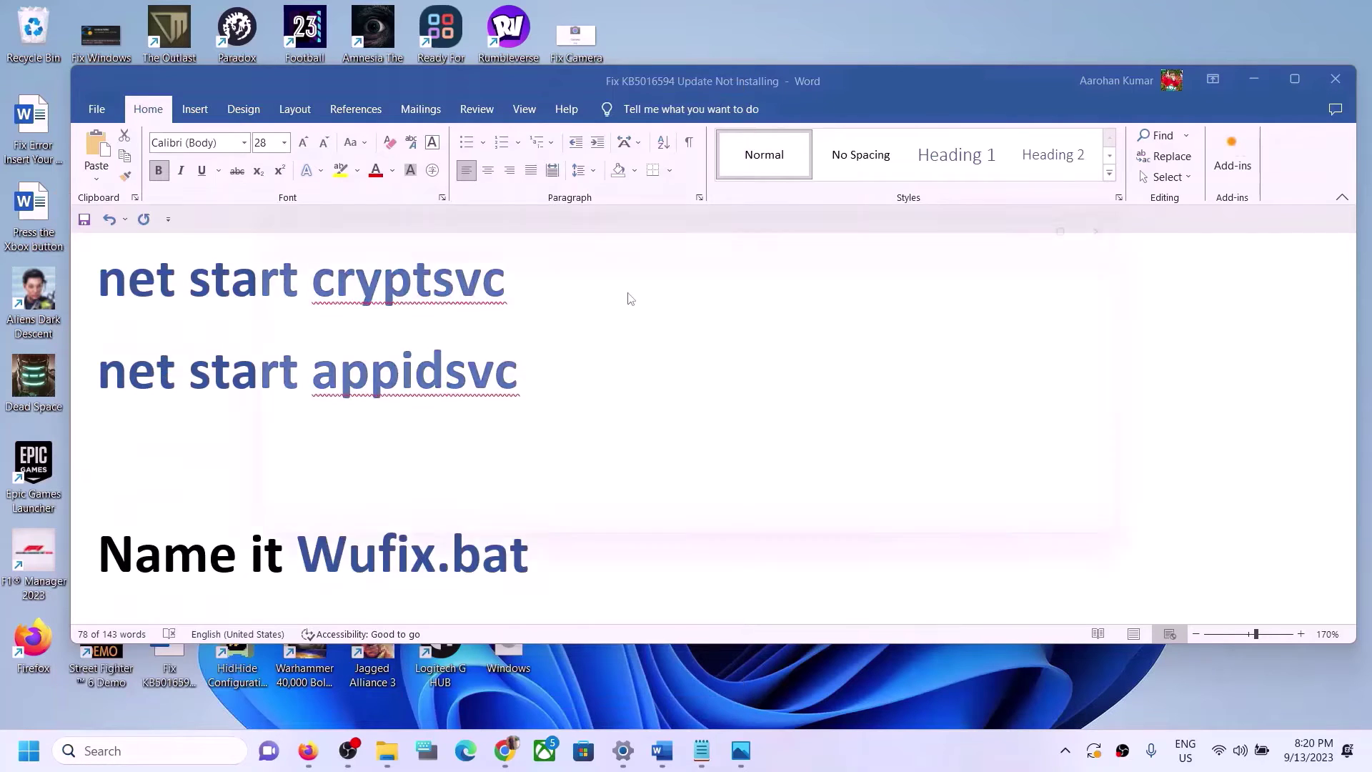
right_click(519, 326)
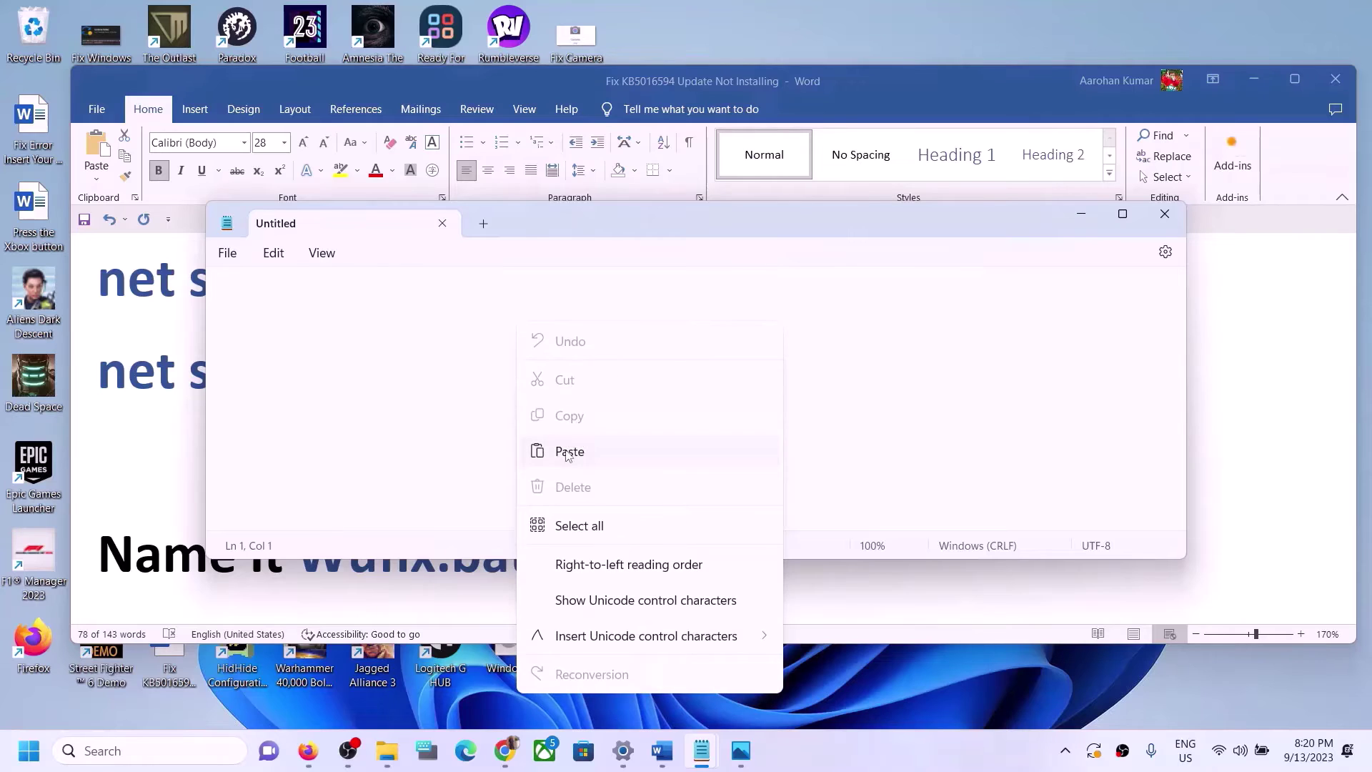
click(569, 450)
Save the script to the Desktop as Wufix.bat with All files type, then close Notepad
click(228, 255)
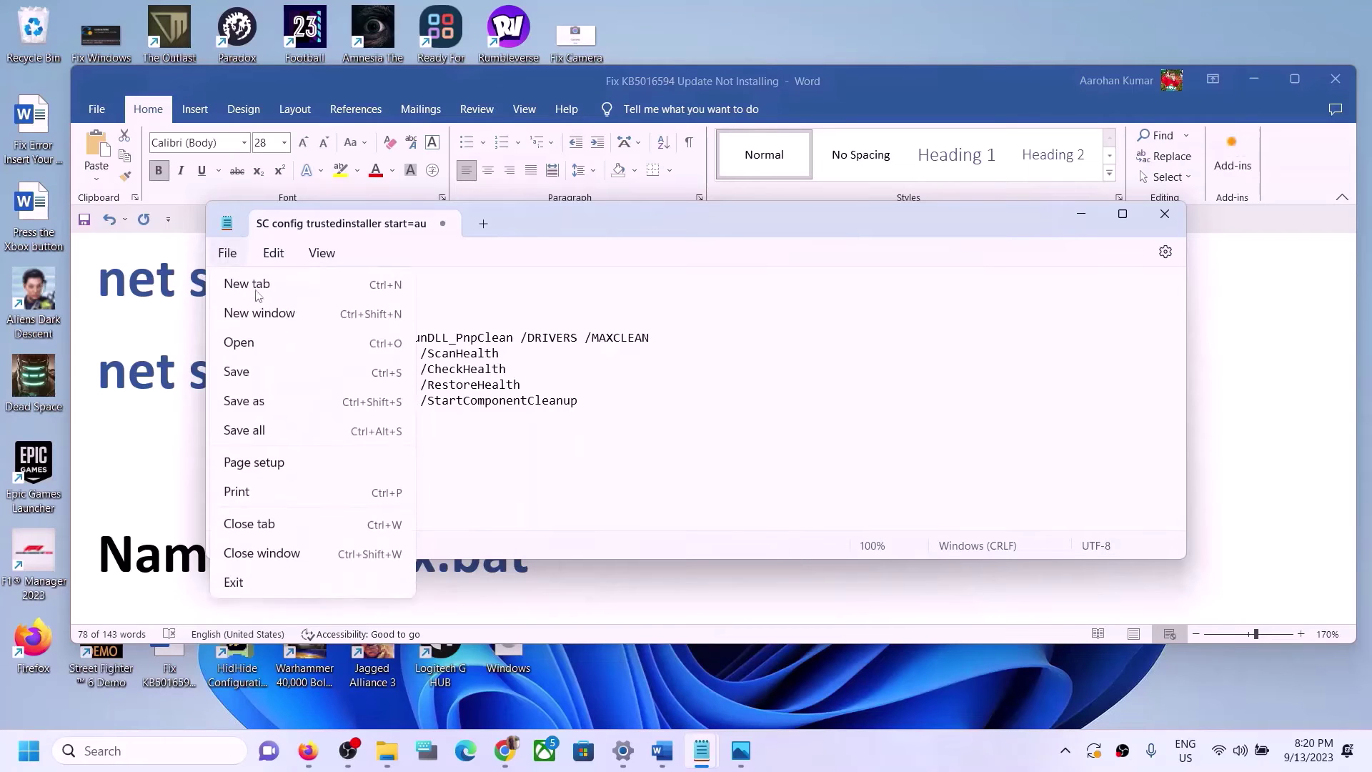
click(259, 398)
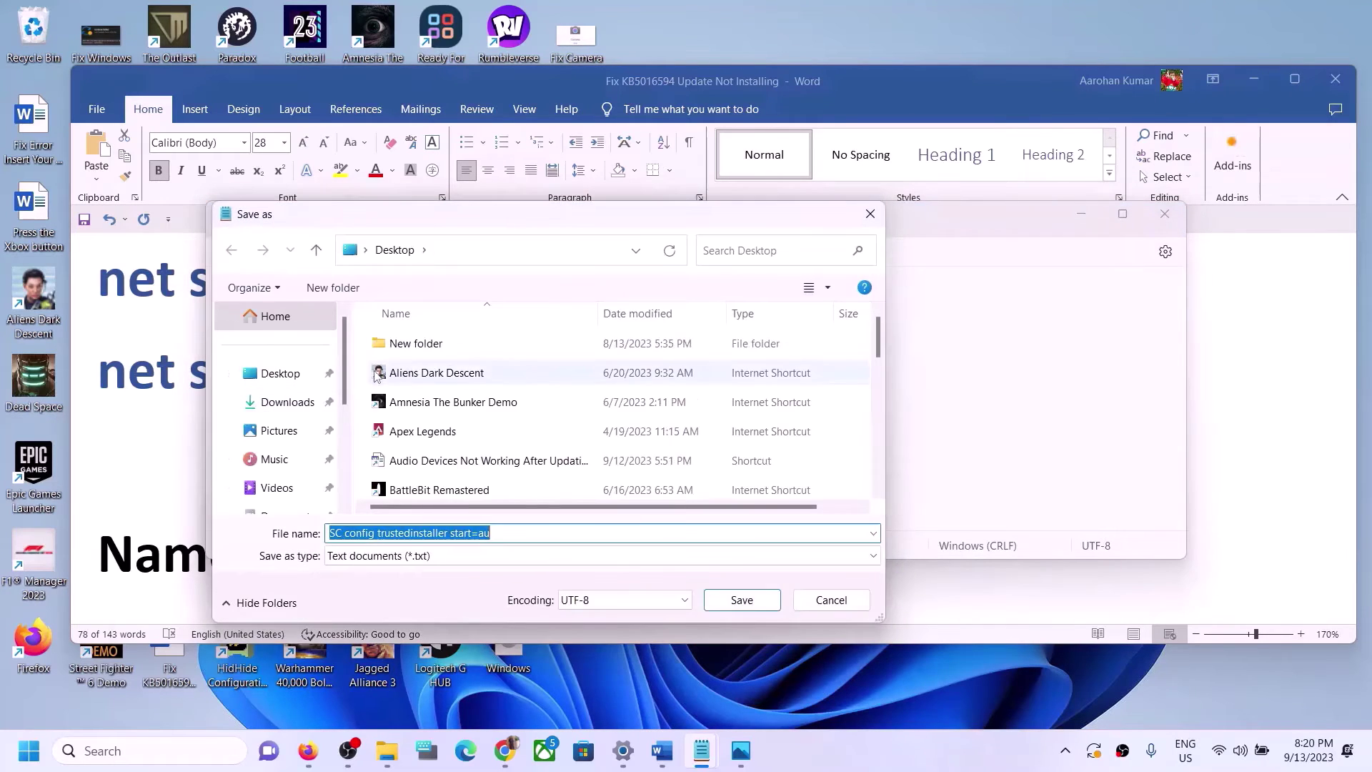
click(295, 378)
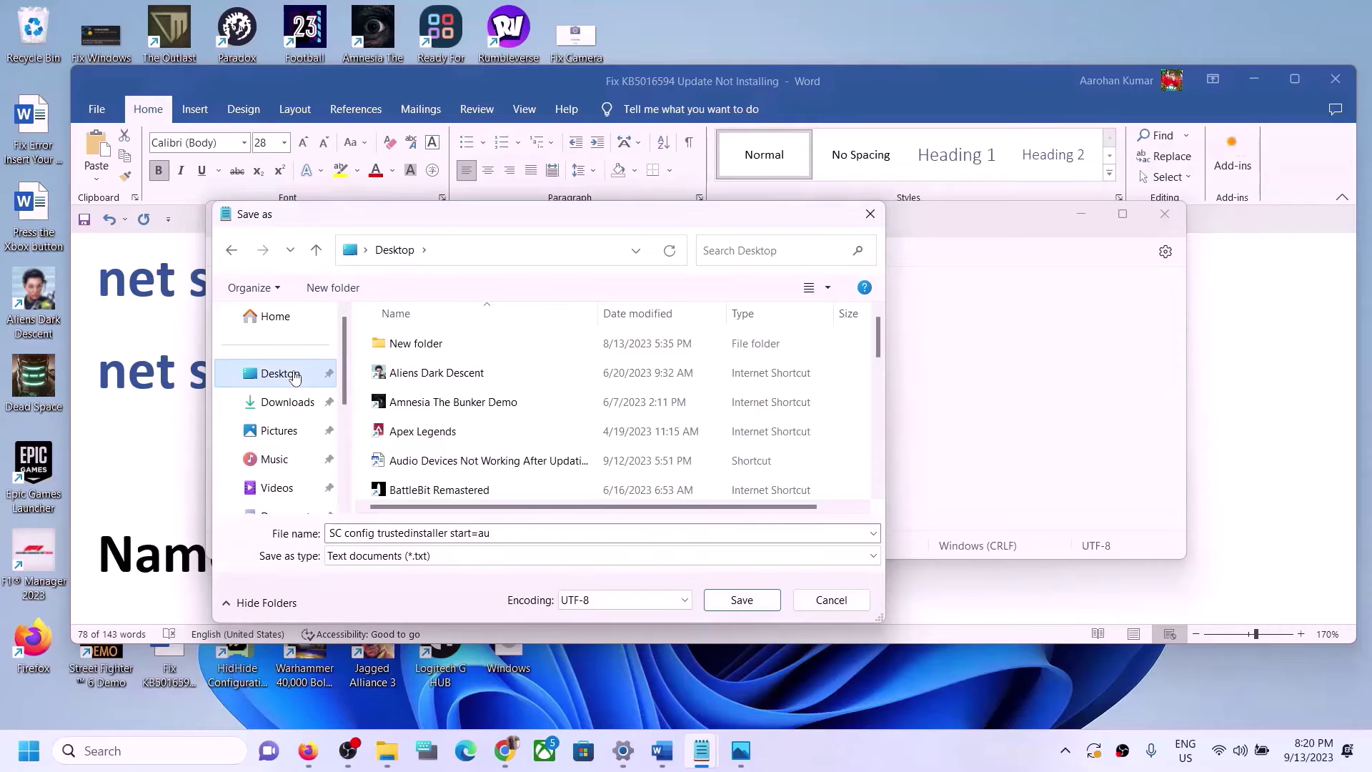
click(184, 509)
drag(298, 539, 493, 547)
key(ctrl+c)
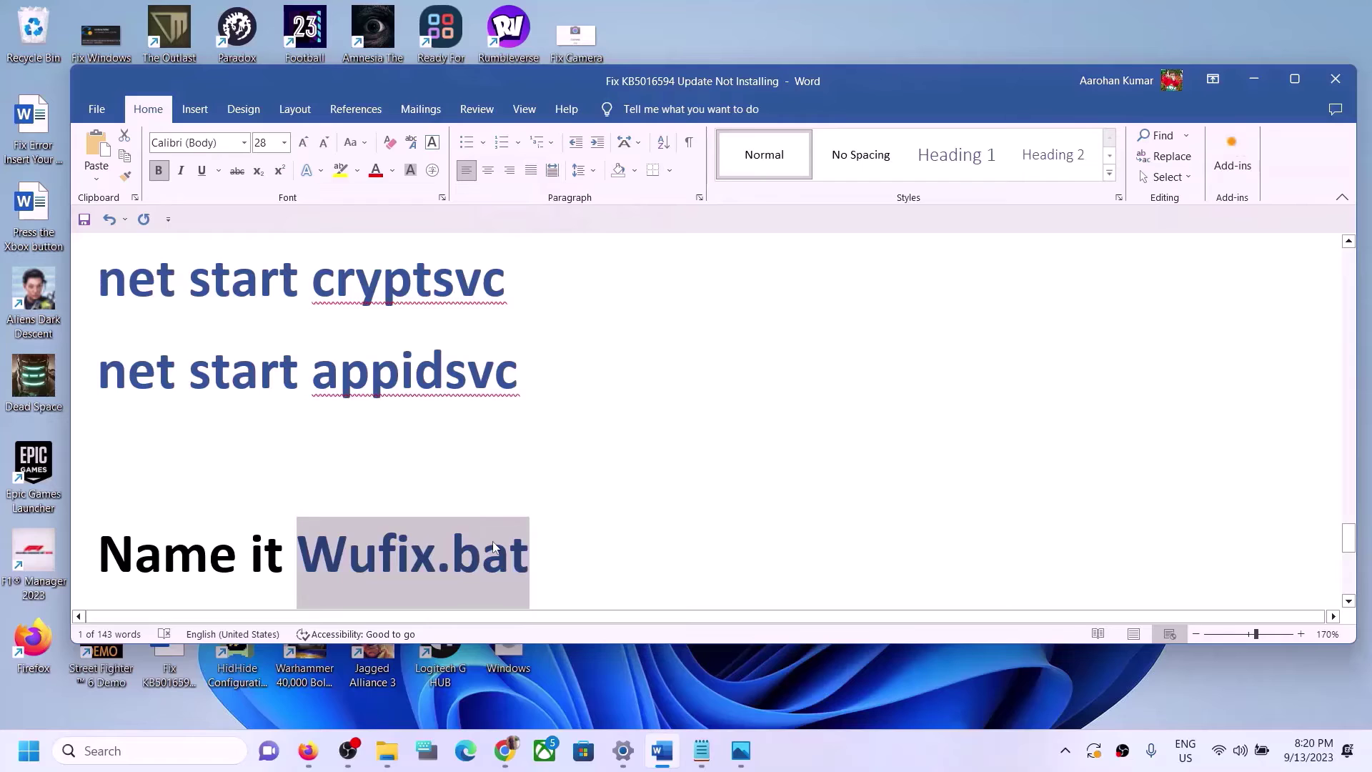
key(alt+Tab)
drag(515, 535, 358, 537)
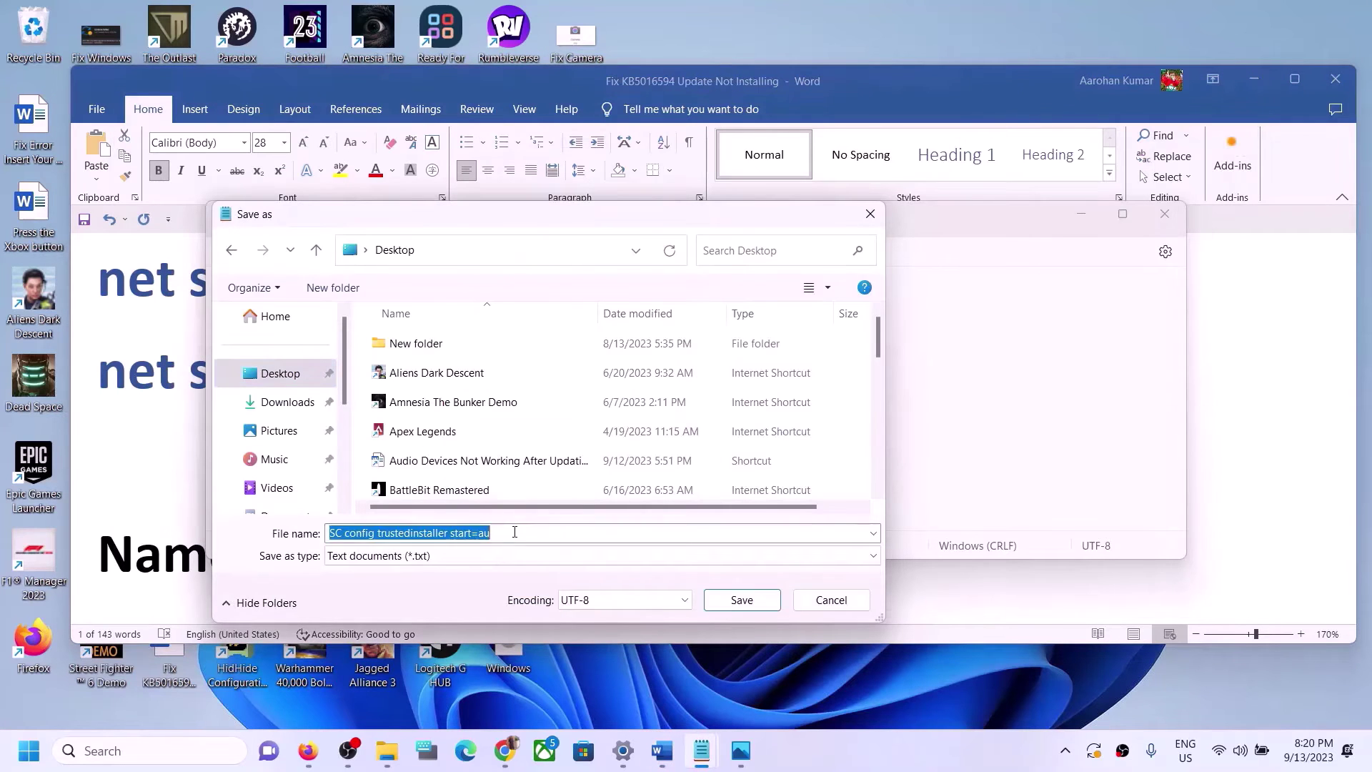
key(ctrl+v)
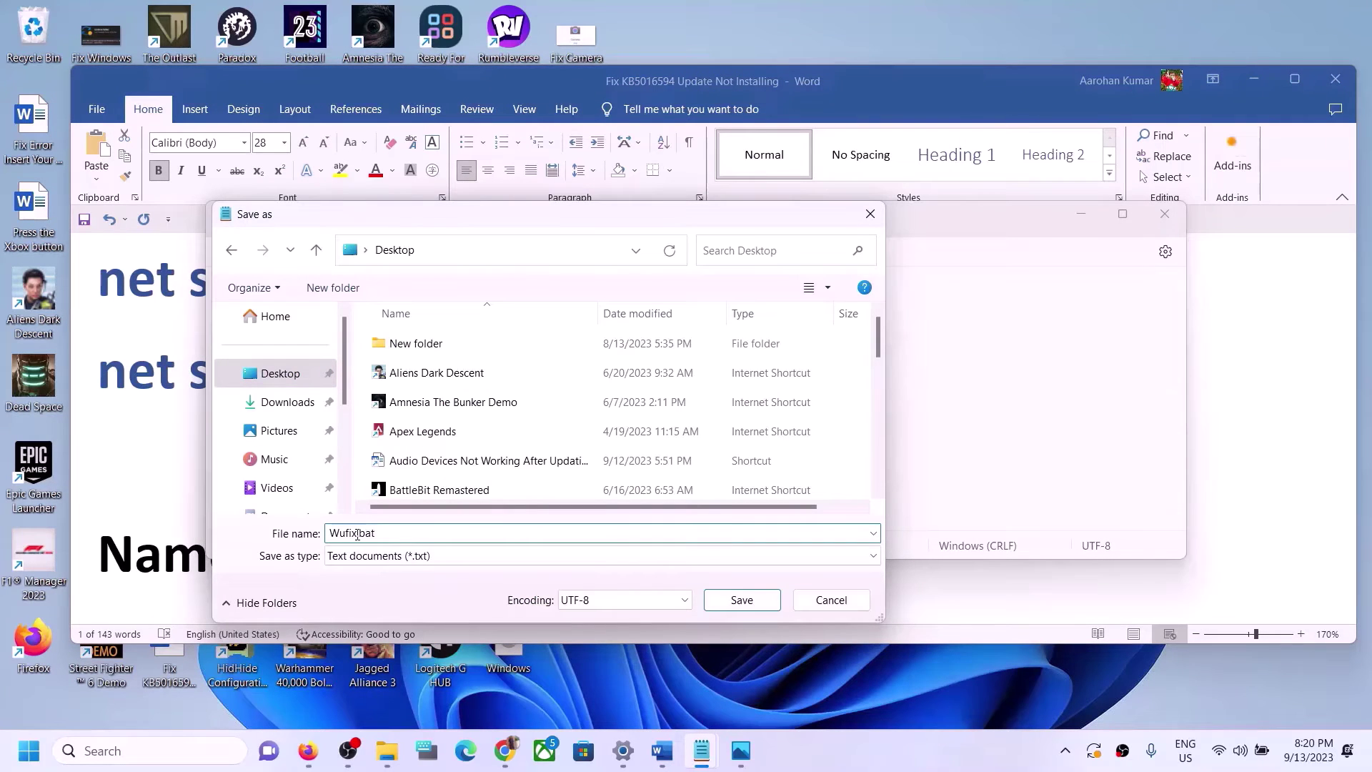
click(389, 562)
click(379, 581)
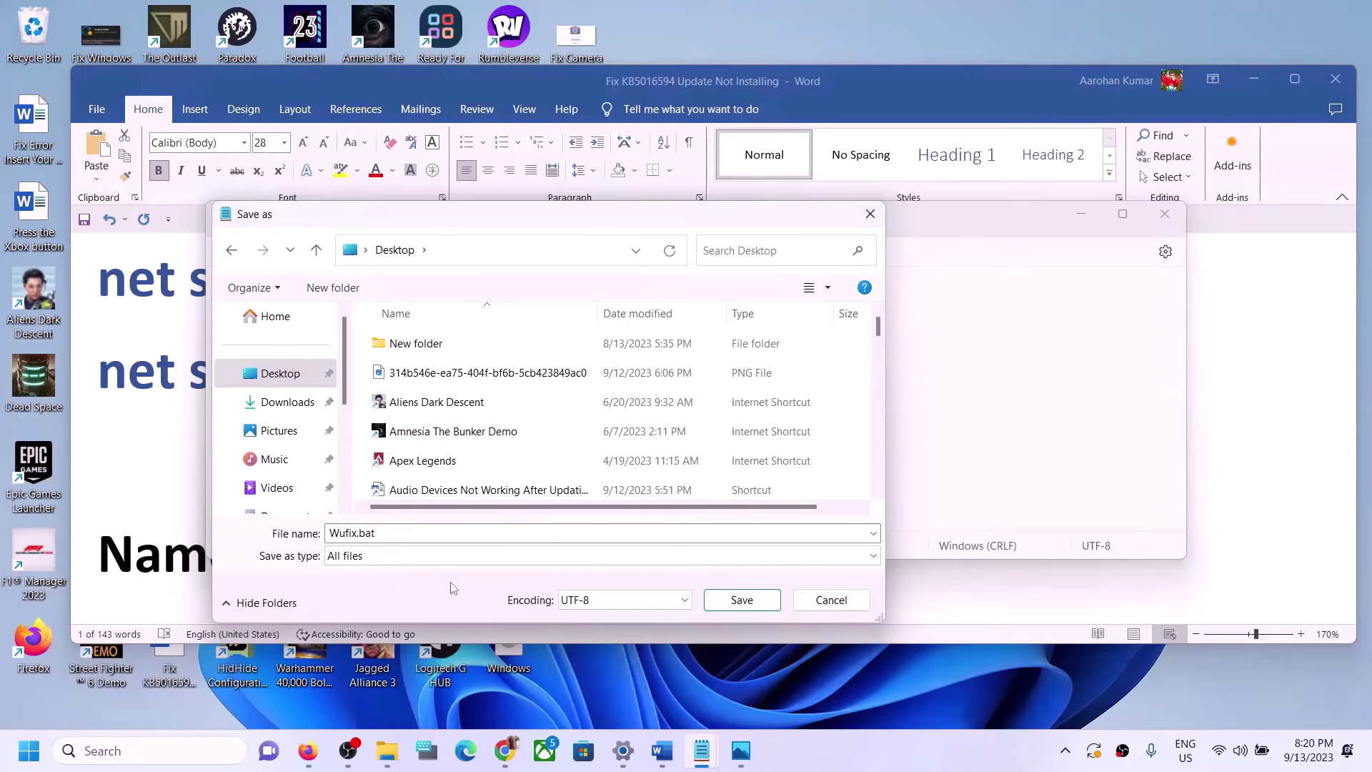
click(742, 600)
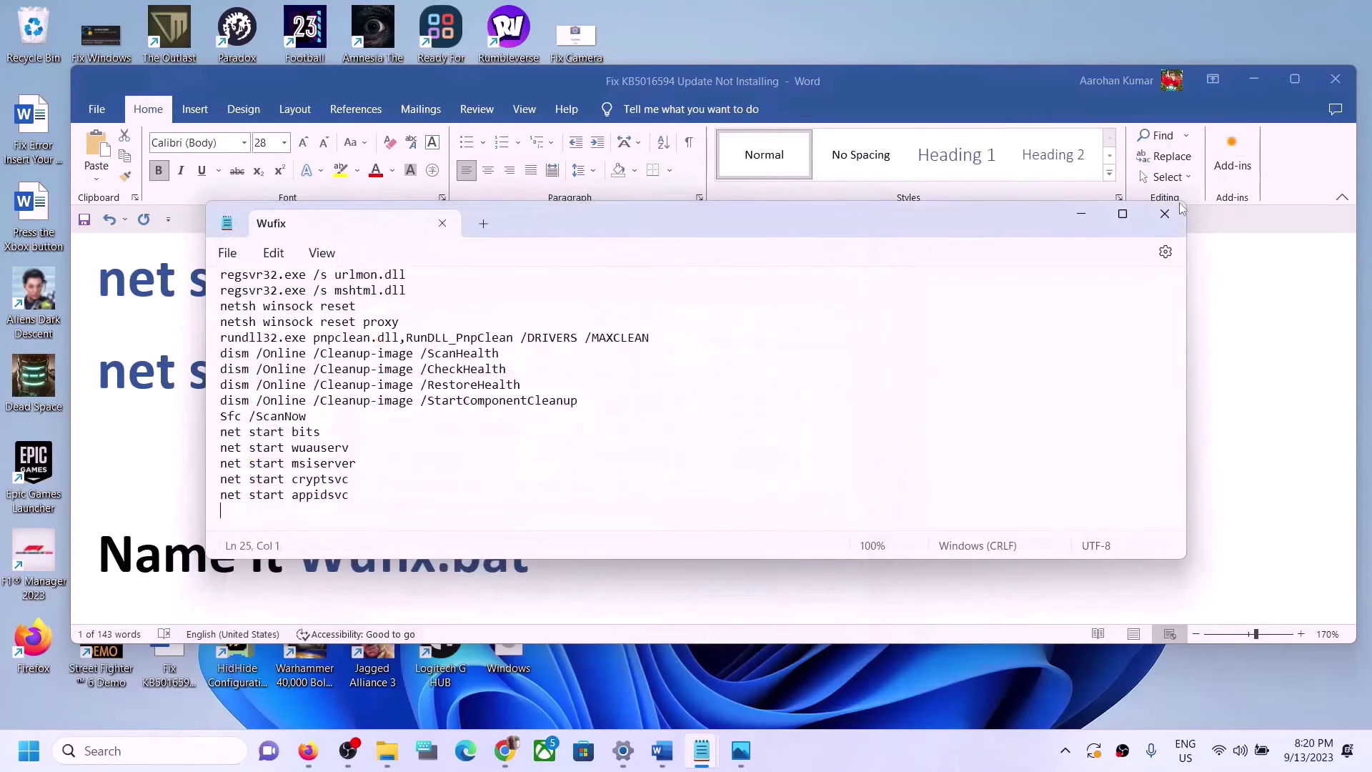
click(1169, 224)
key(super+d)
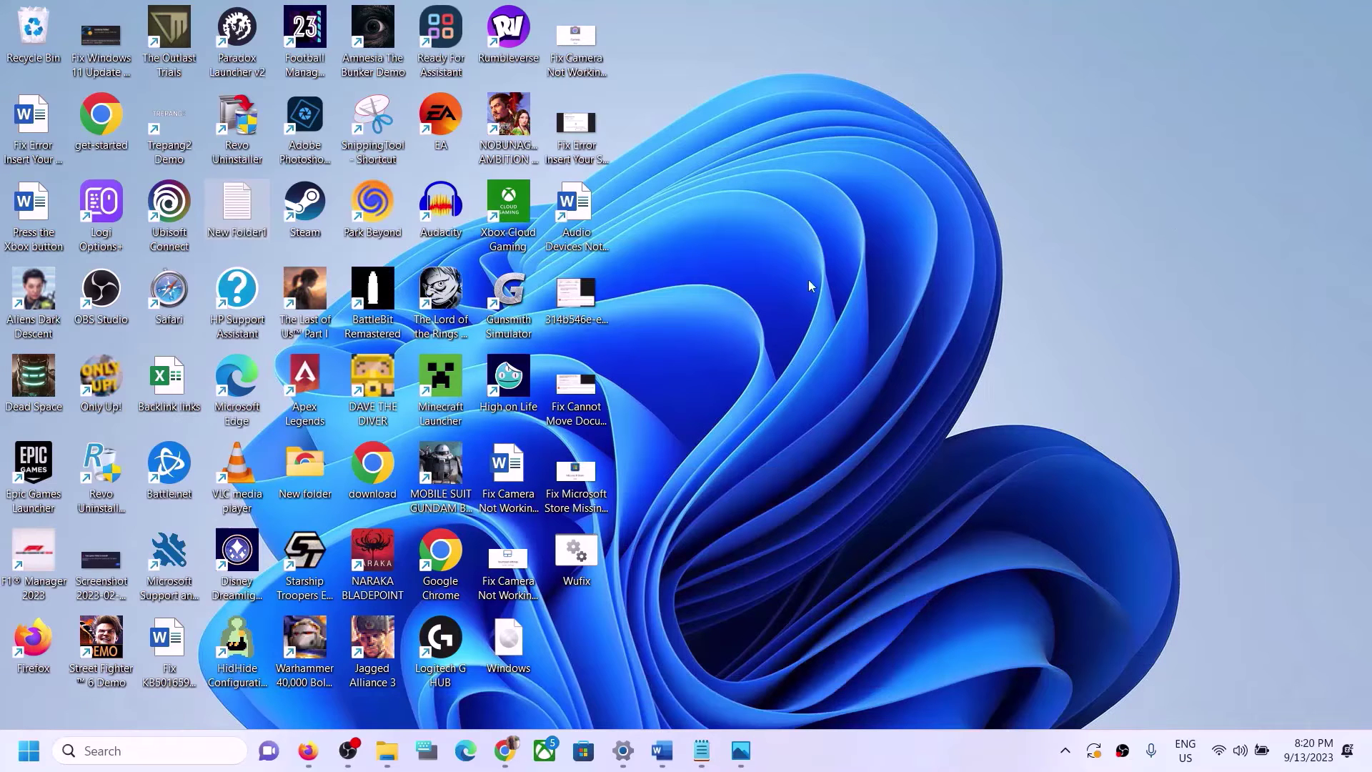
Run Wufix.bat as administrator in Command Prompt
right_click(579, 576)
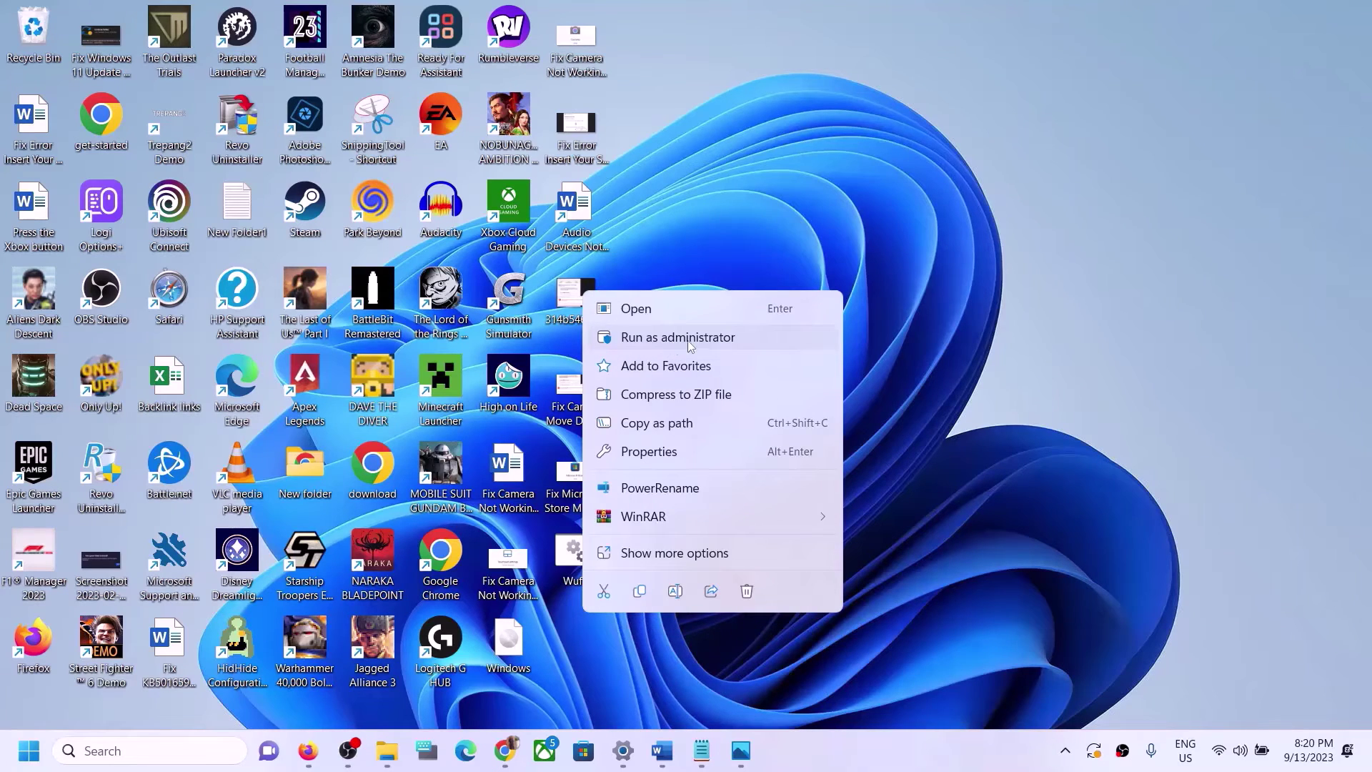
click(712, 341)
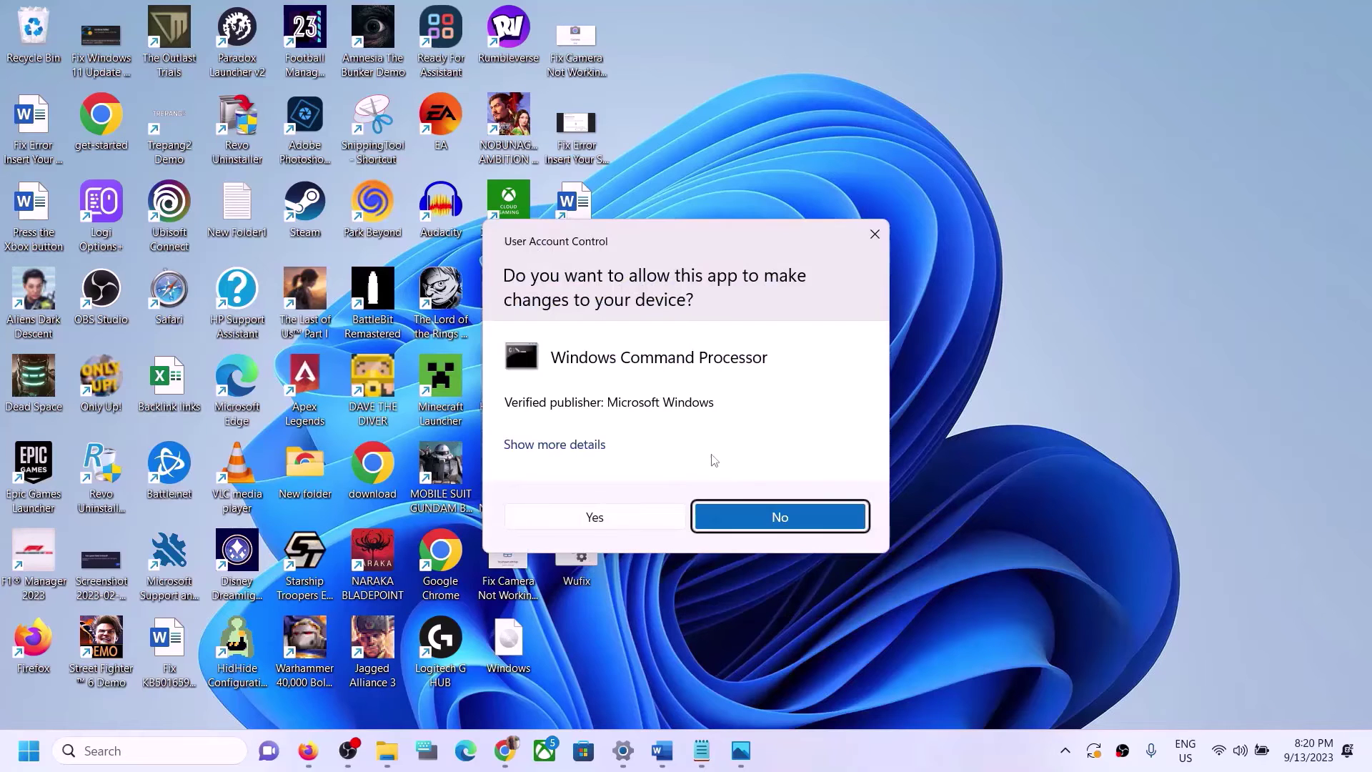
click(627, 515)
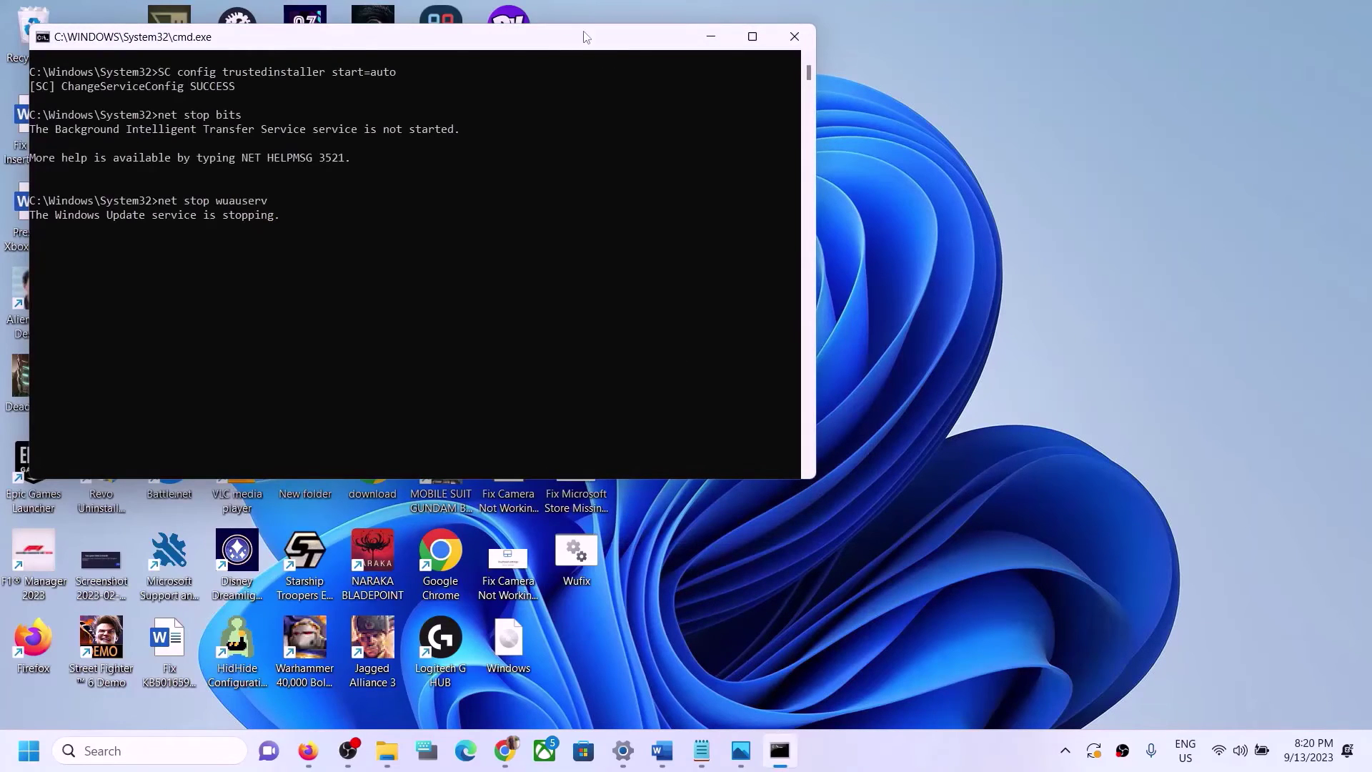
drag(579, 44, 805, 199)
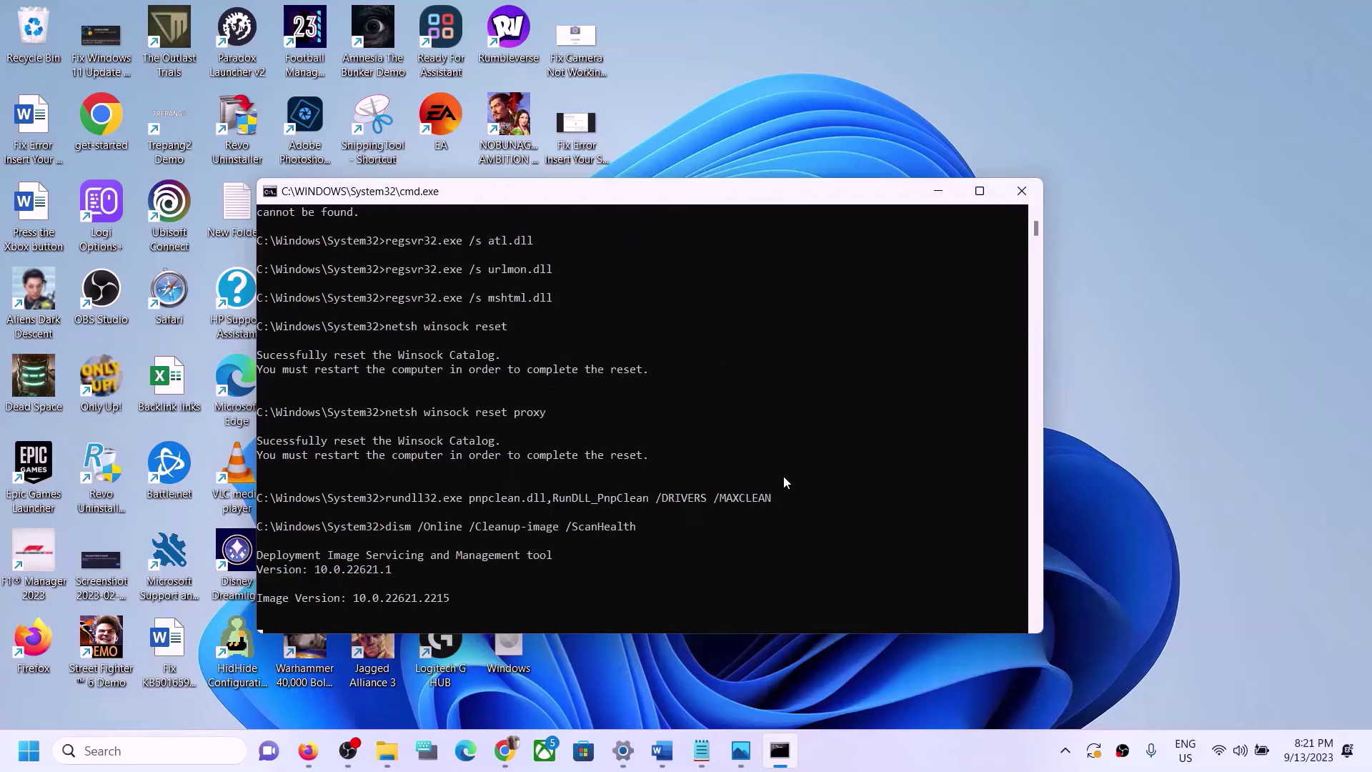
Check the restart options under Start's power menu
click(29, 750)
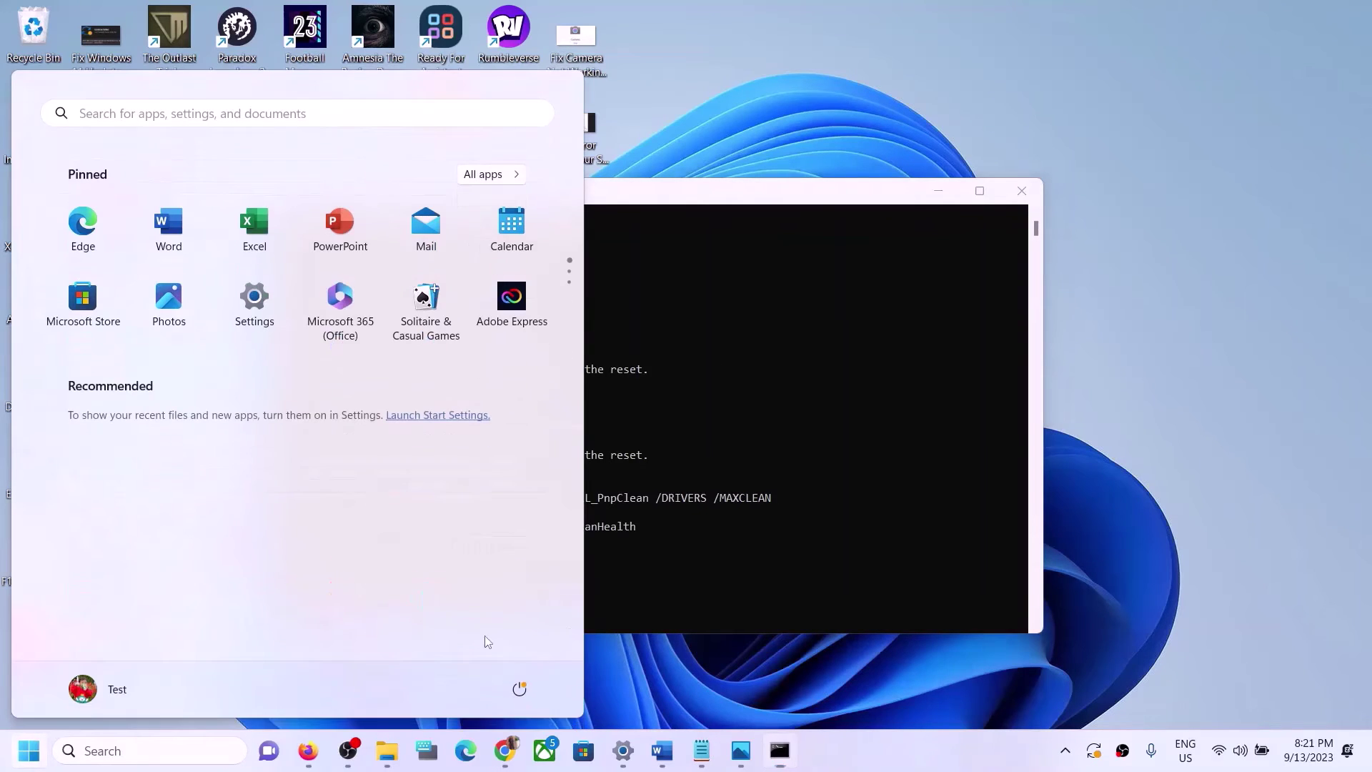
click(540, 683)
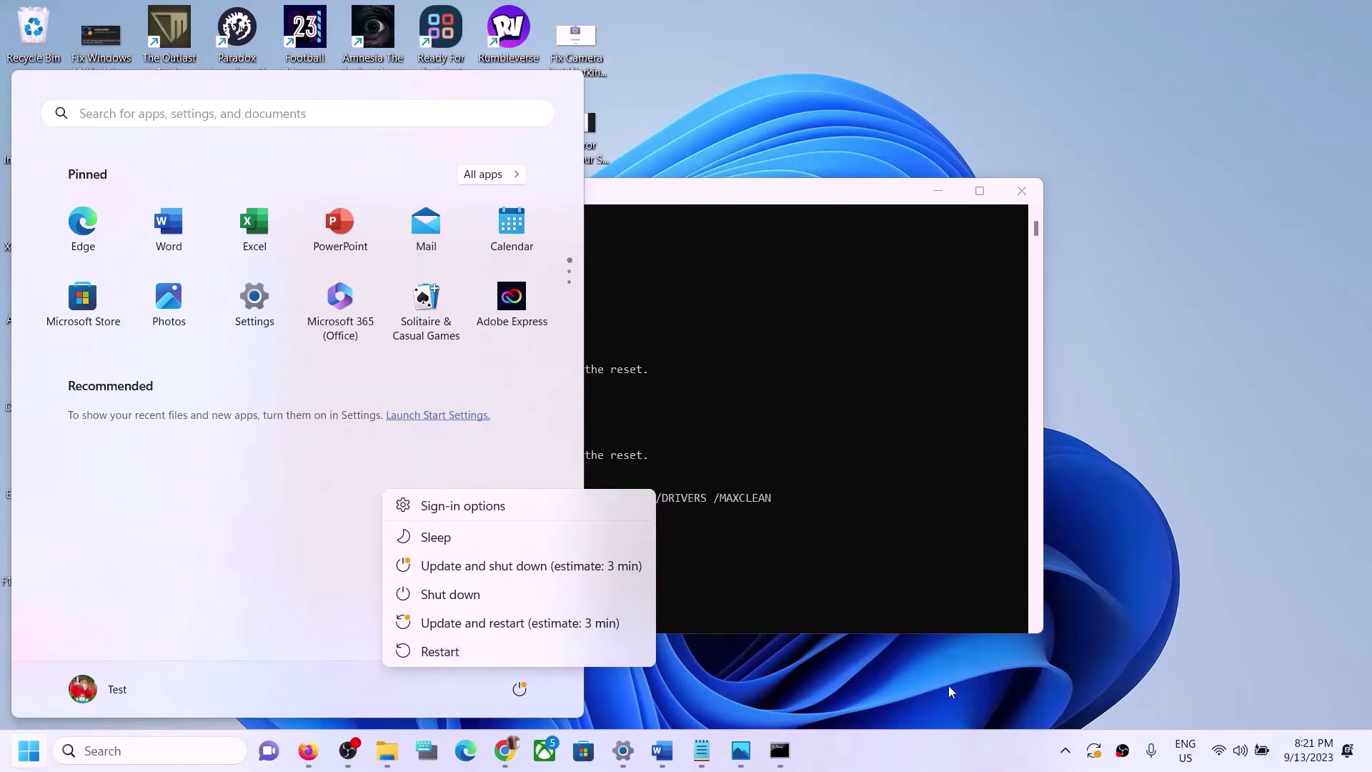
key(Escape)
key(Escape)
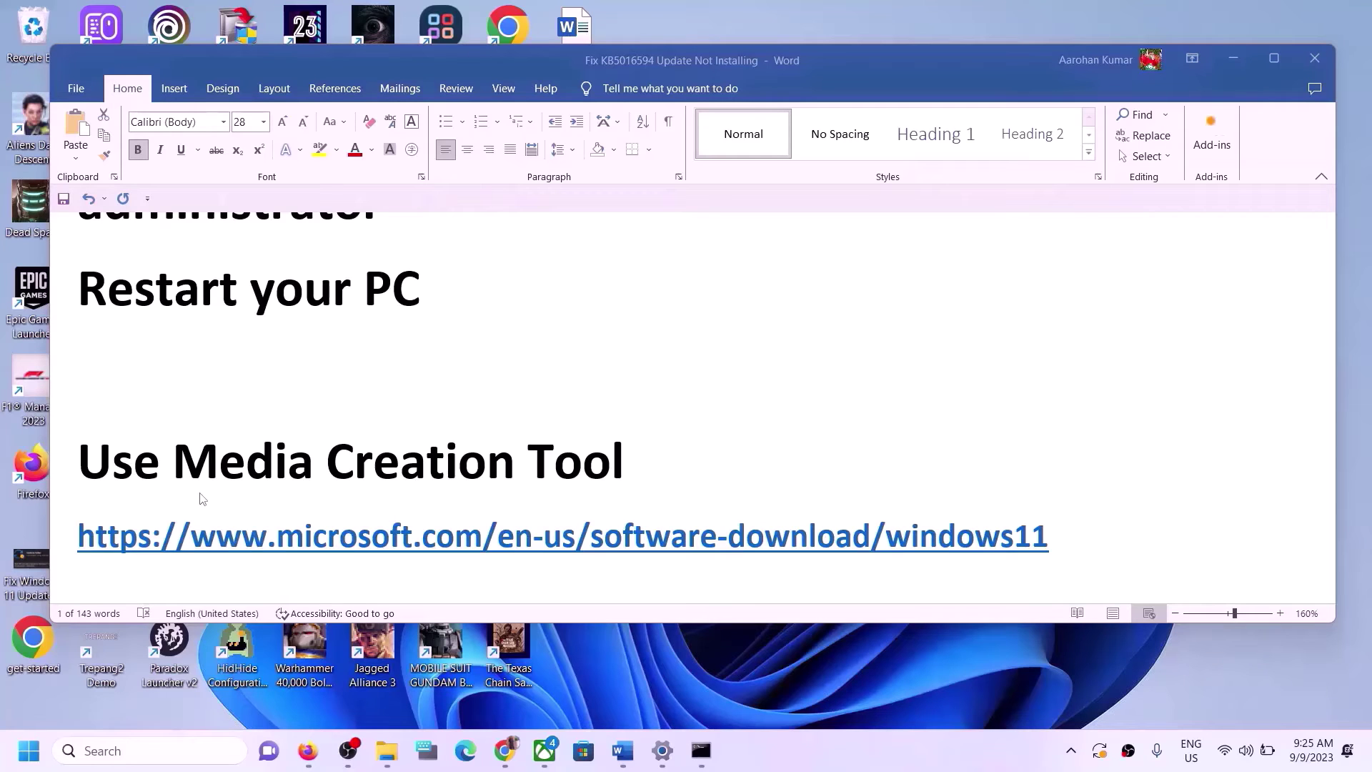
Copy the Windows 11 download link from Word and load it in a new Chrome tab
click(1060, 532)
triple_click(556, 544)
key(ctrl+c)
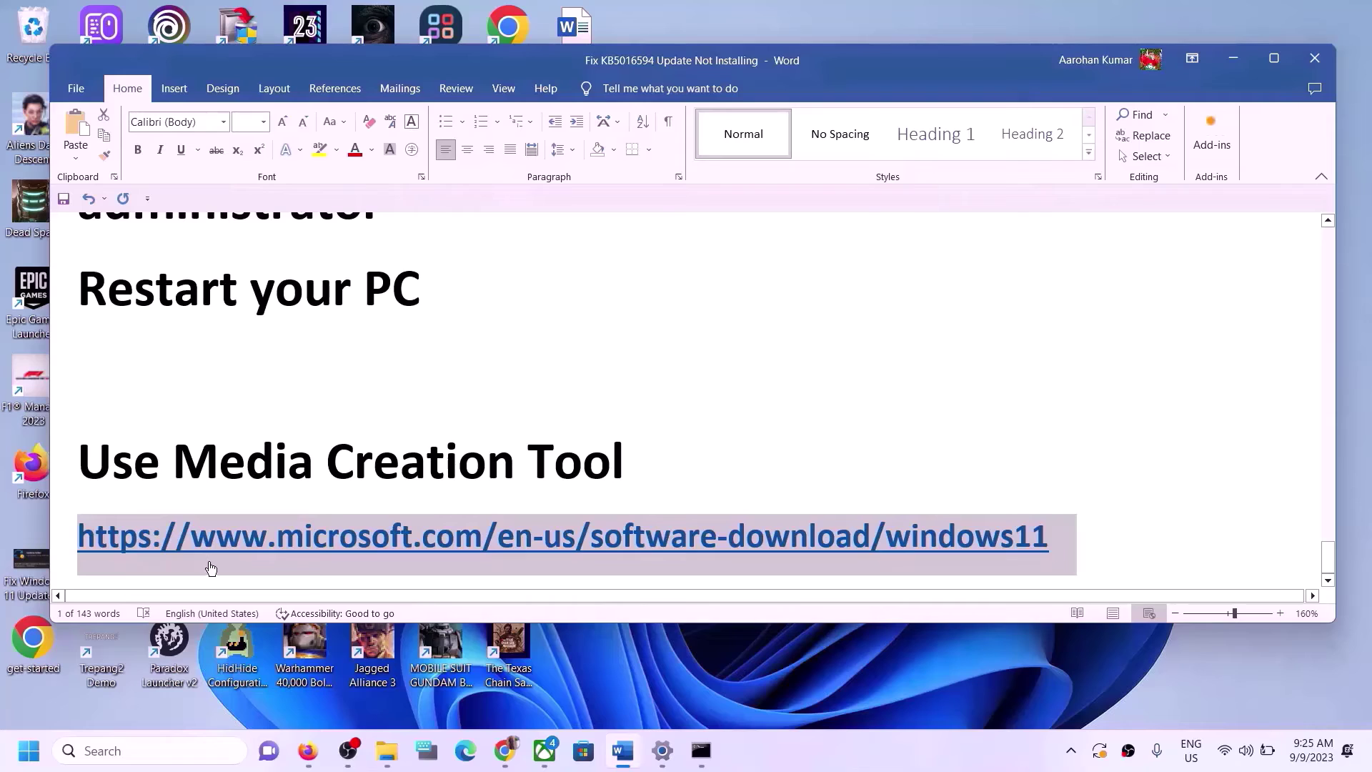
mouse_move(505, 763)
click(604, 654)
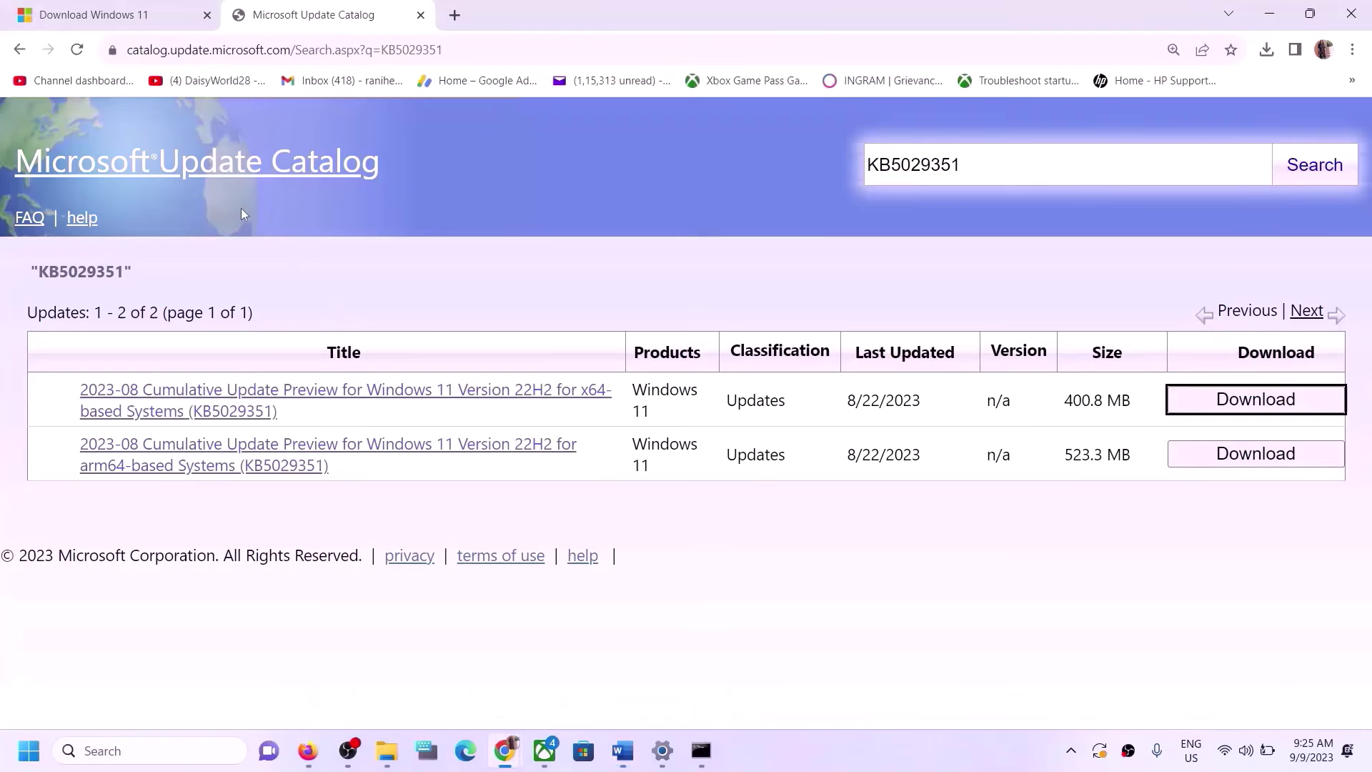
click(453, 17)
key(ctrl+v)
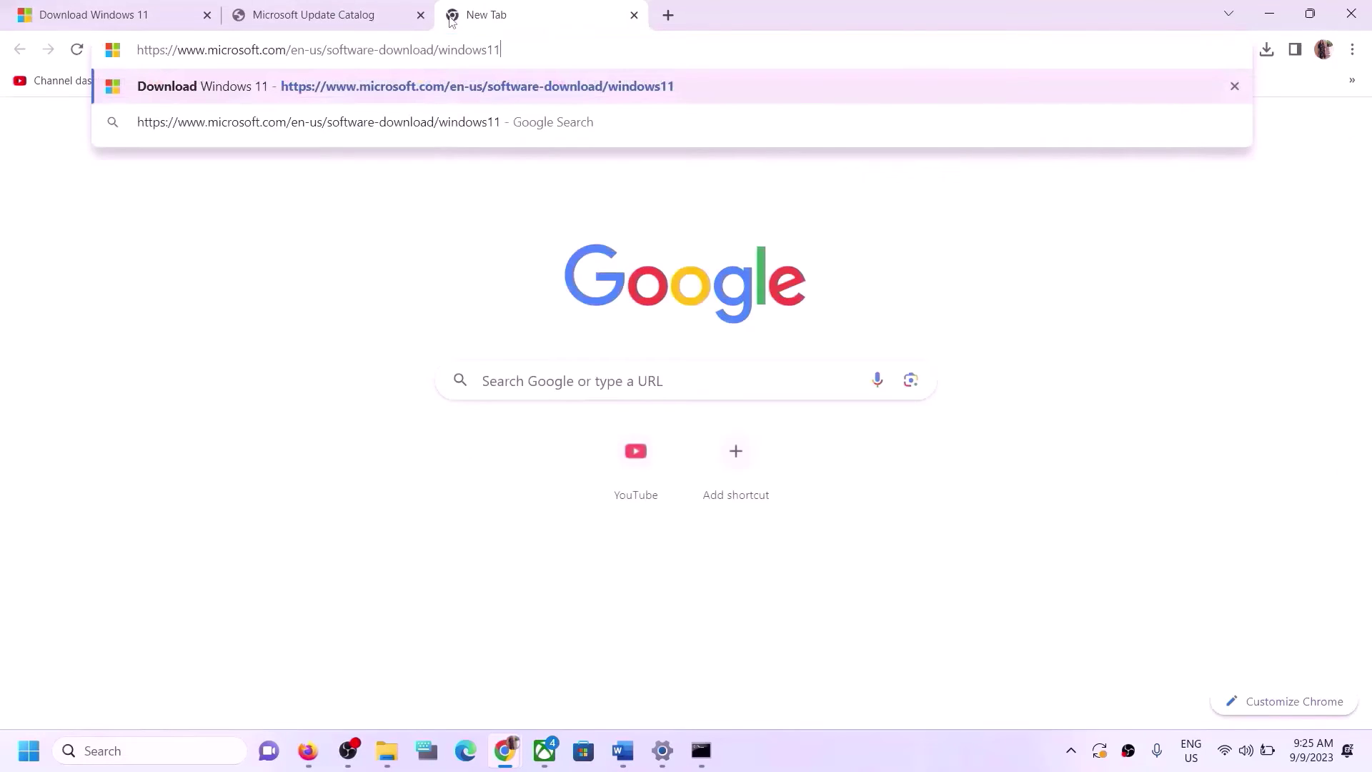
key(Return)
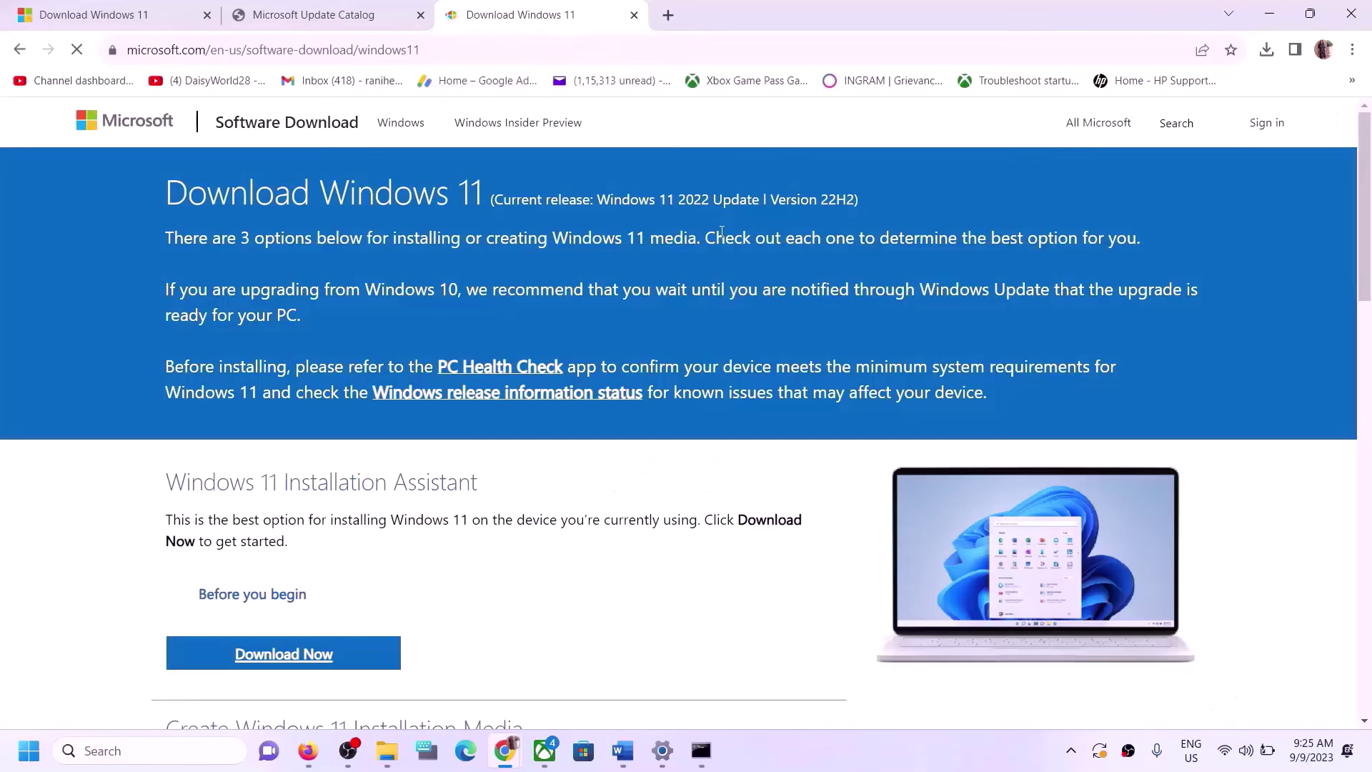
Download the Media Creation Tool and launch mediacreationtool.exe from Chrome's downloads
scroll(481, 401, down, 5)
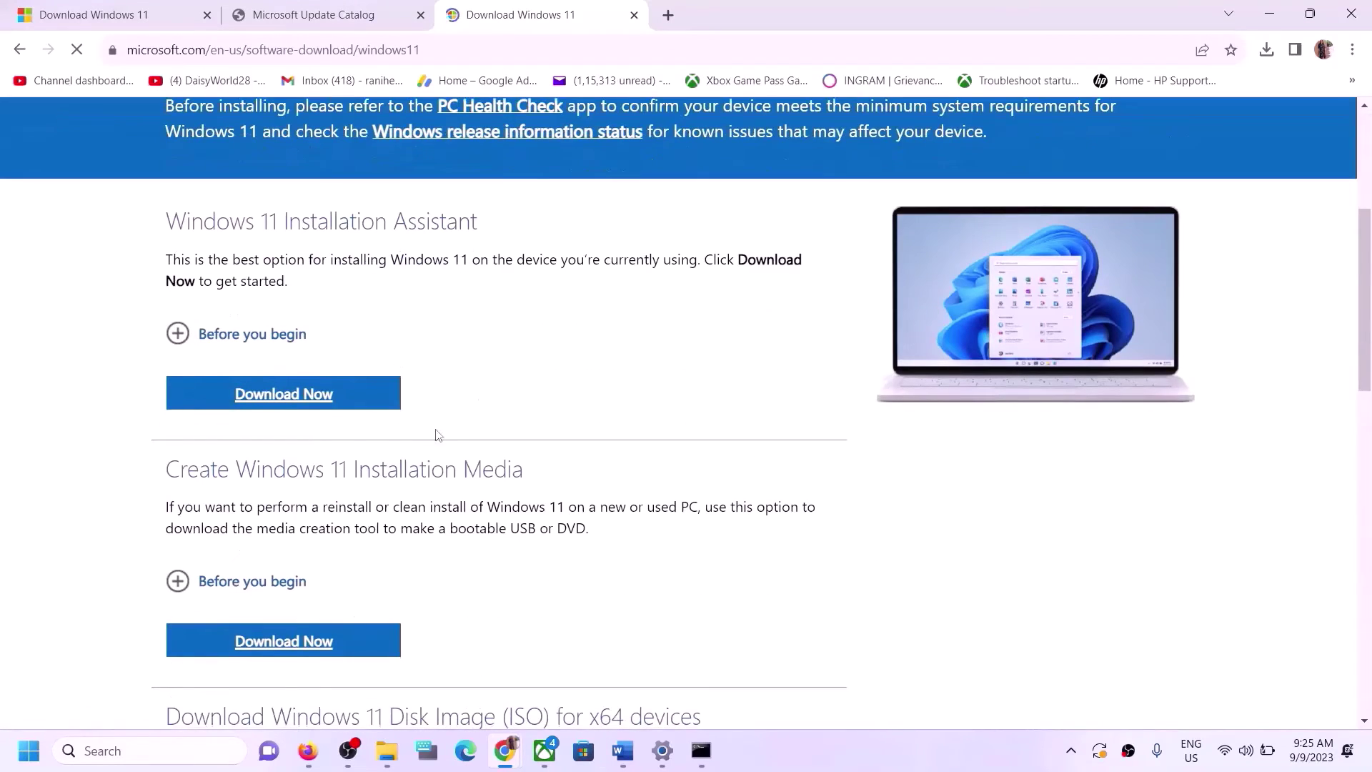
scroll(315, 400, down, 1)
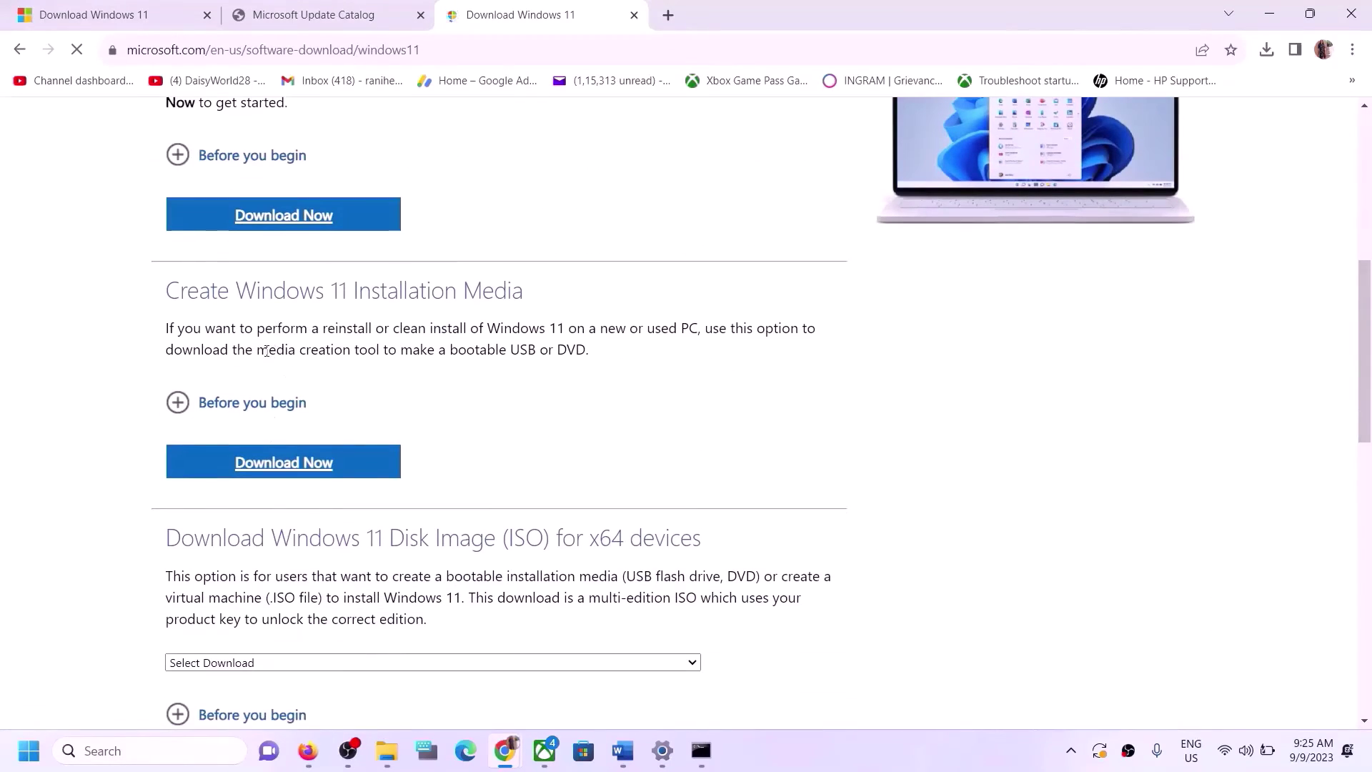
click(283, 464)
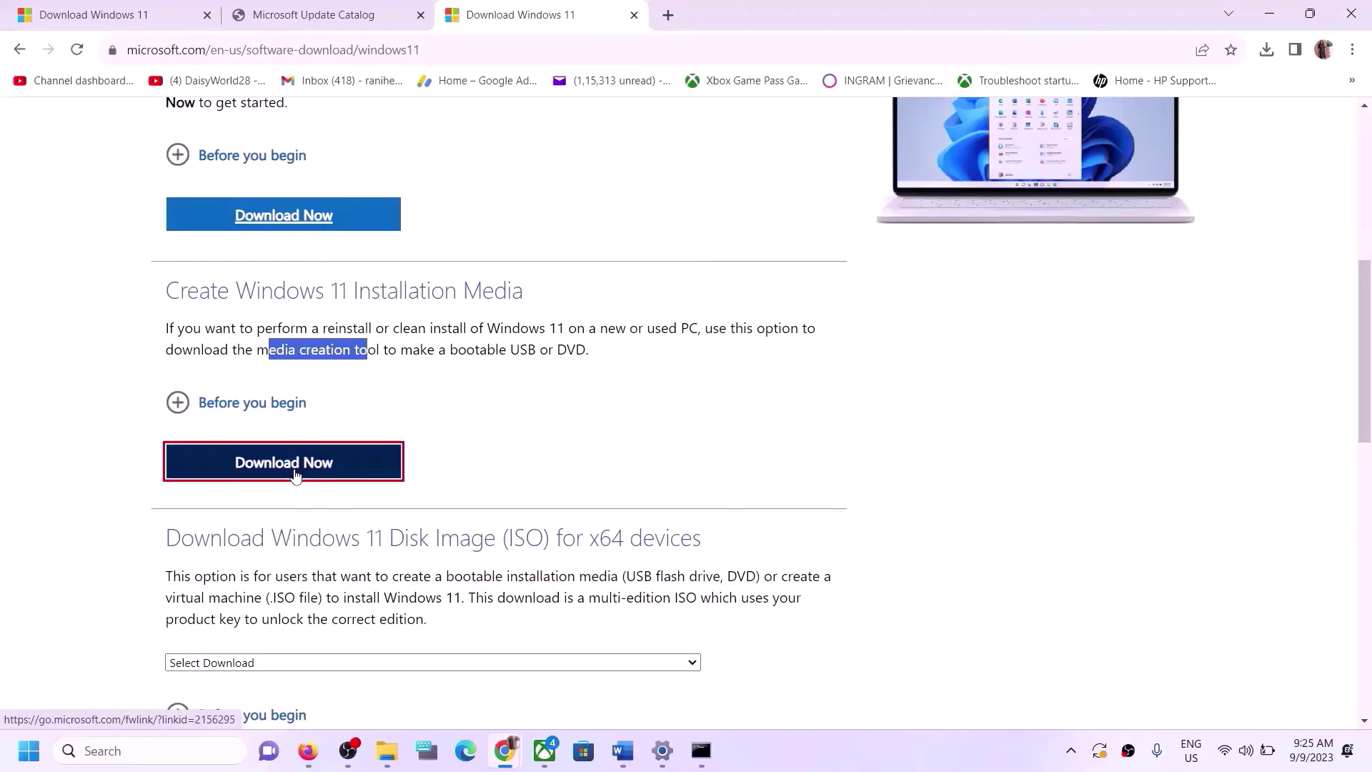
click(1268, 49)
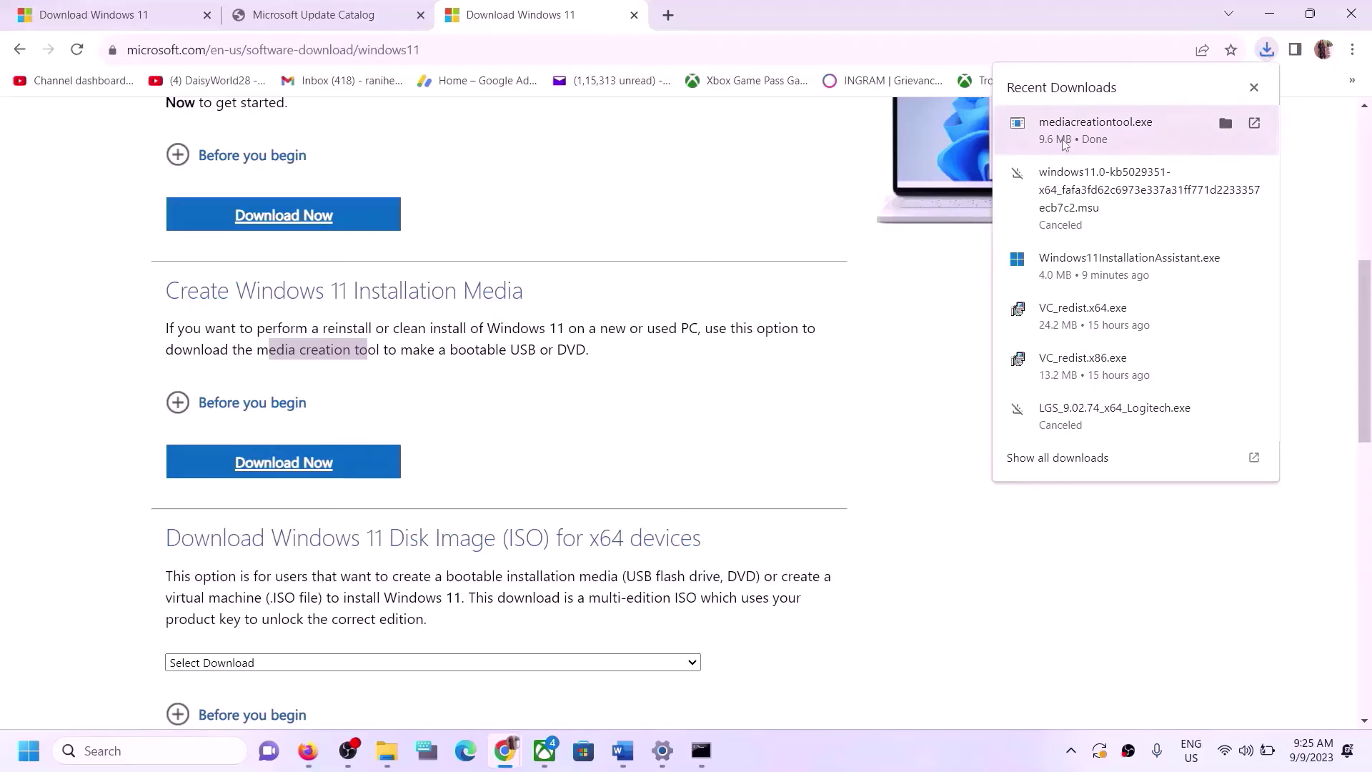
click(1146, 138)
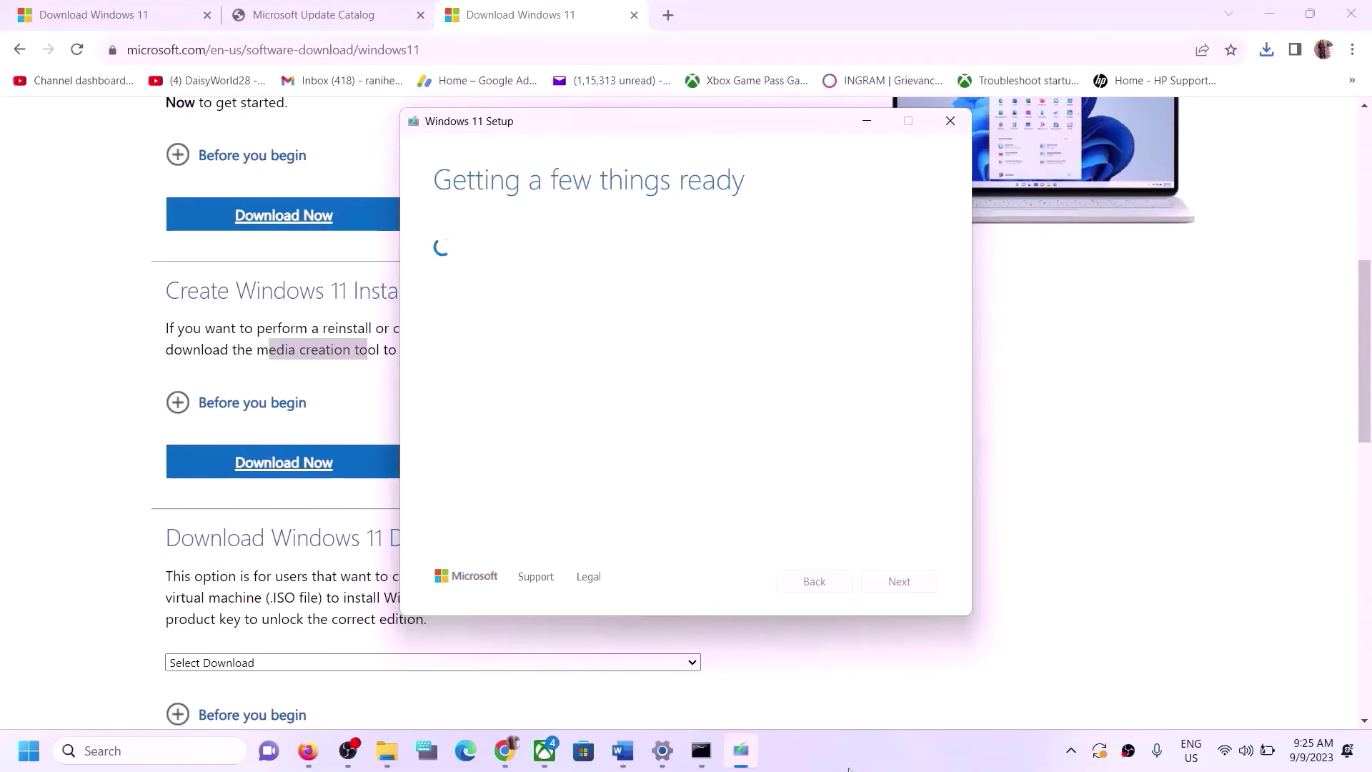
Accept the licence, keep recommended settings, choose ISO file, and save Windows.iso on the Desktop
click(878, 582)
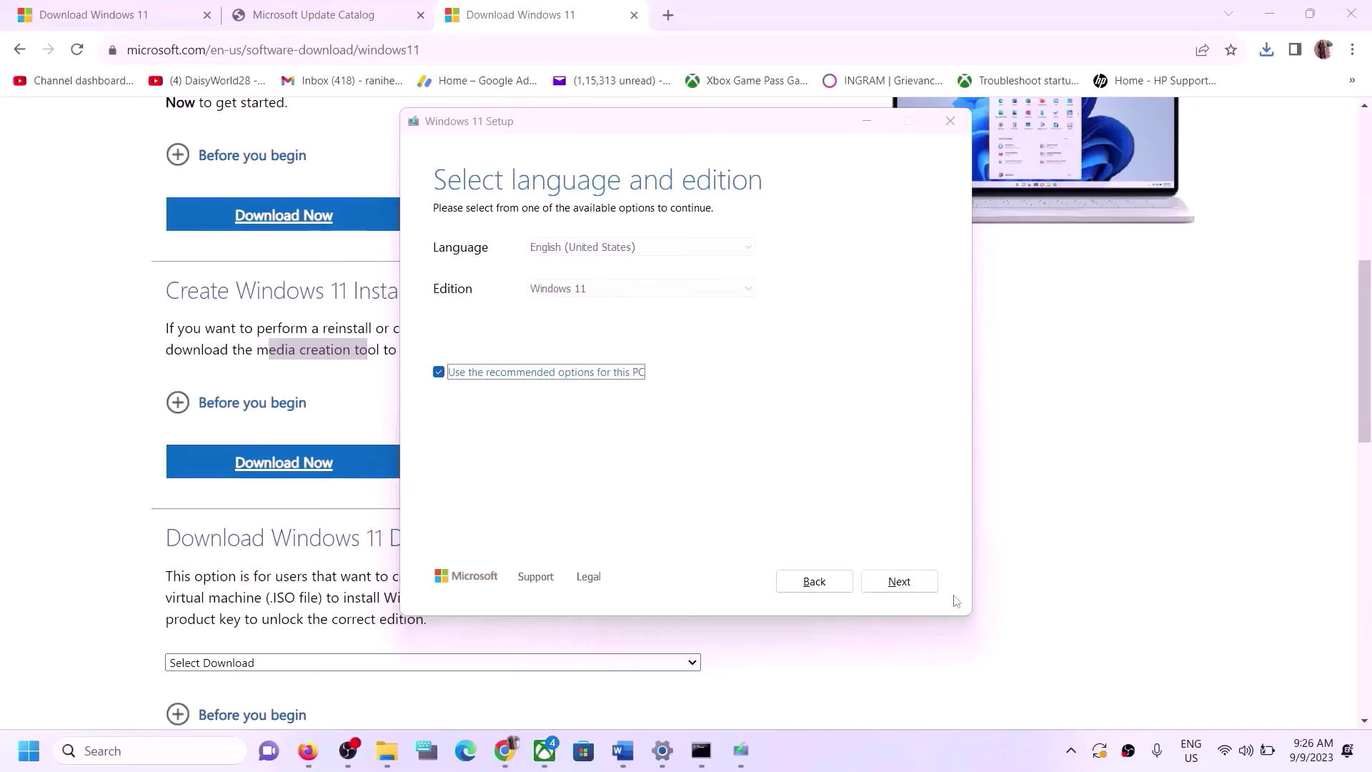
click(891, 583)
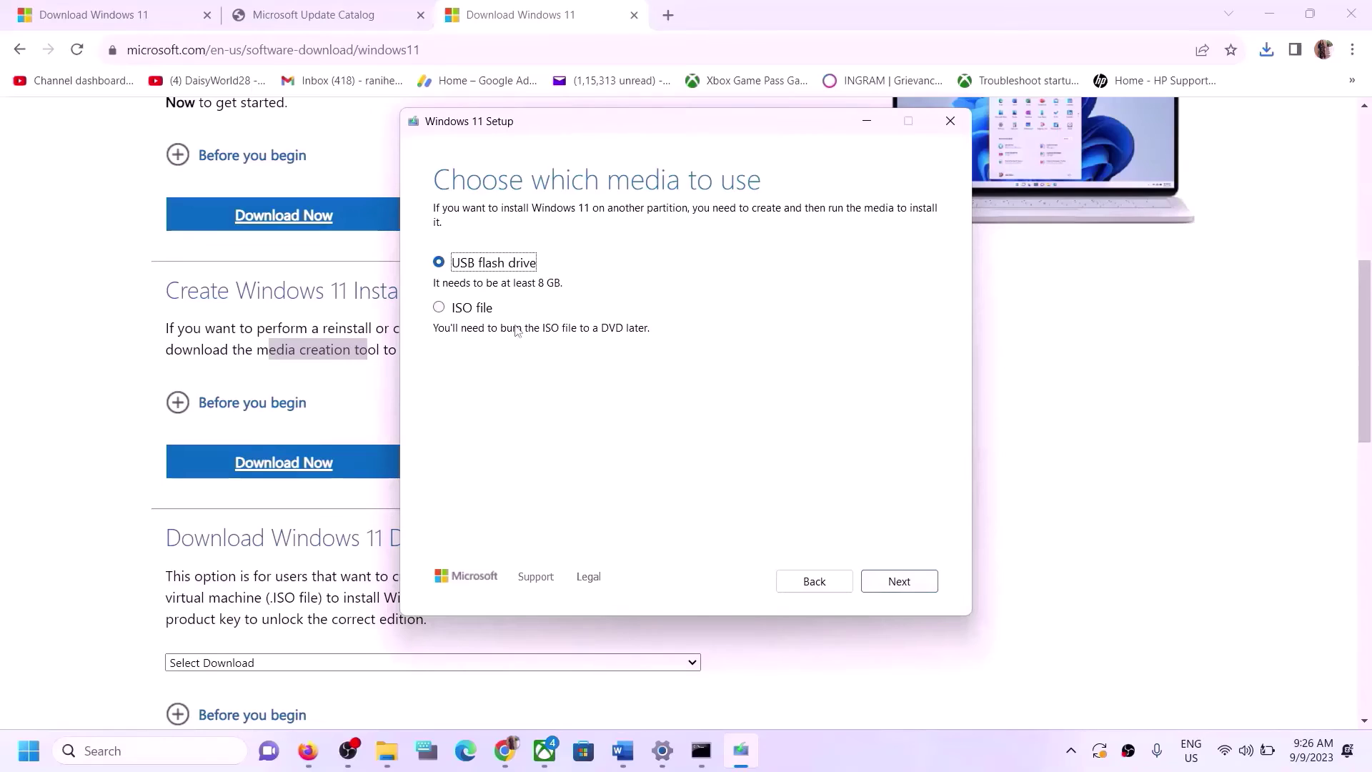
click(465, 309)
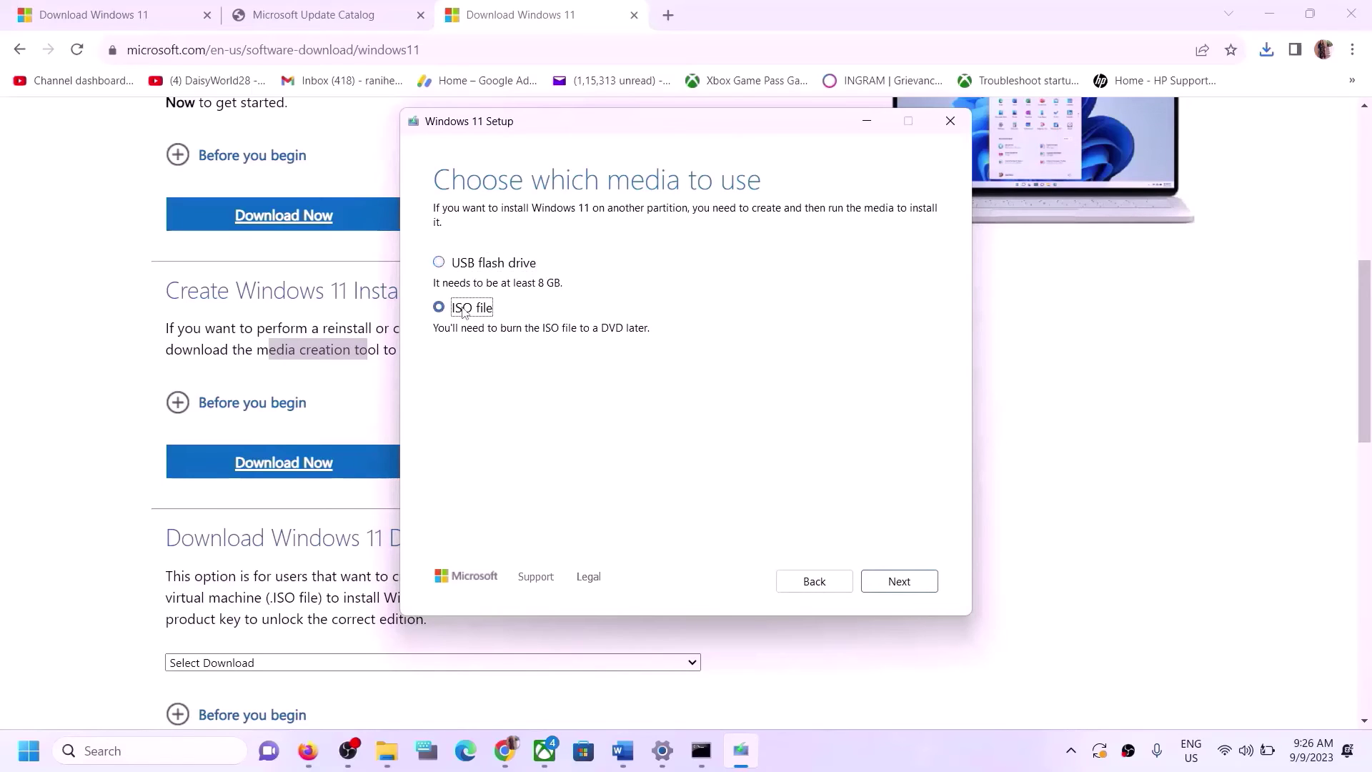
click(897, 582)
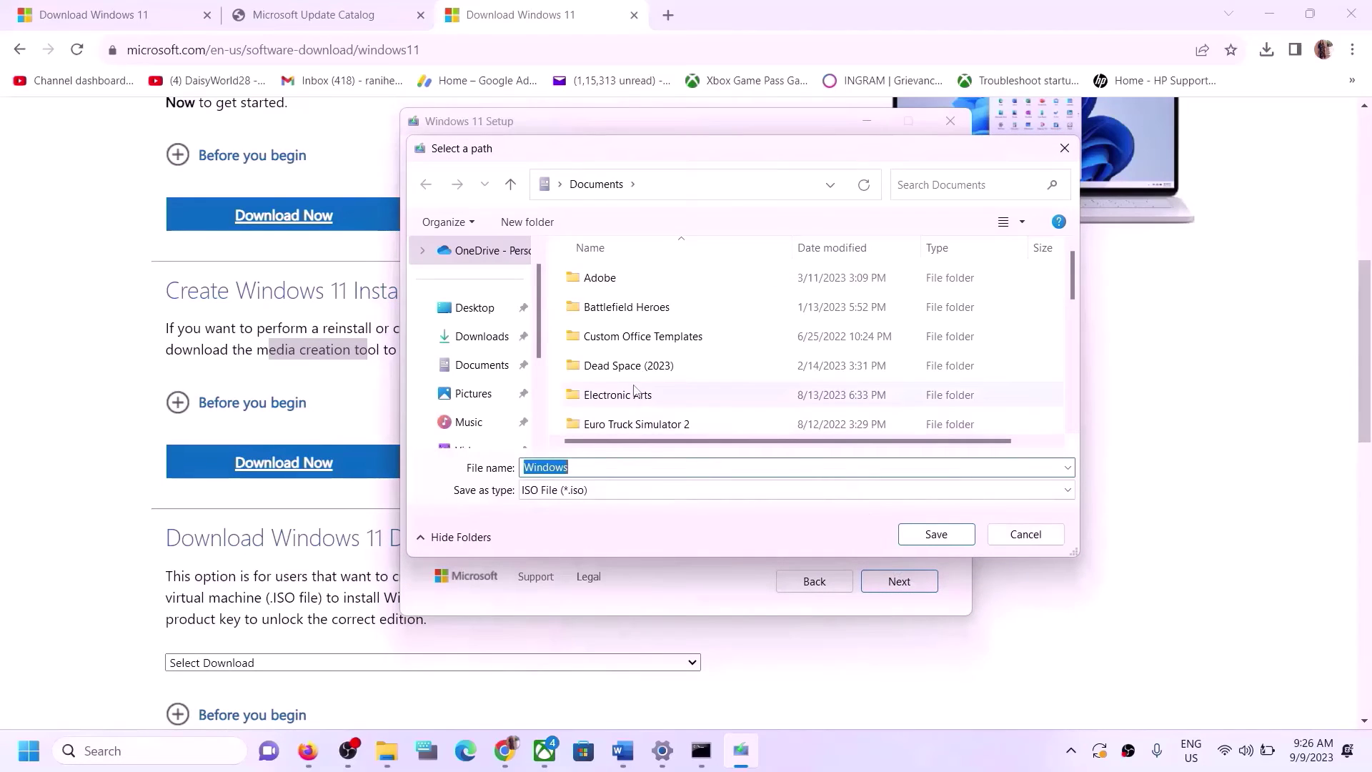
click(486, 309)
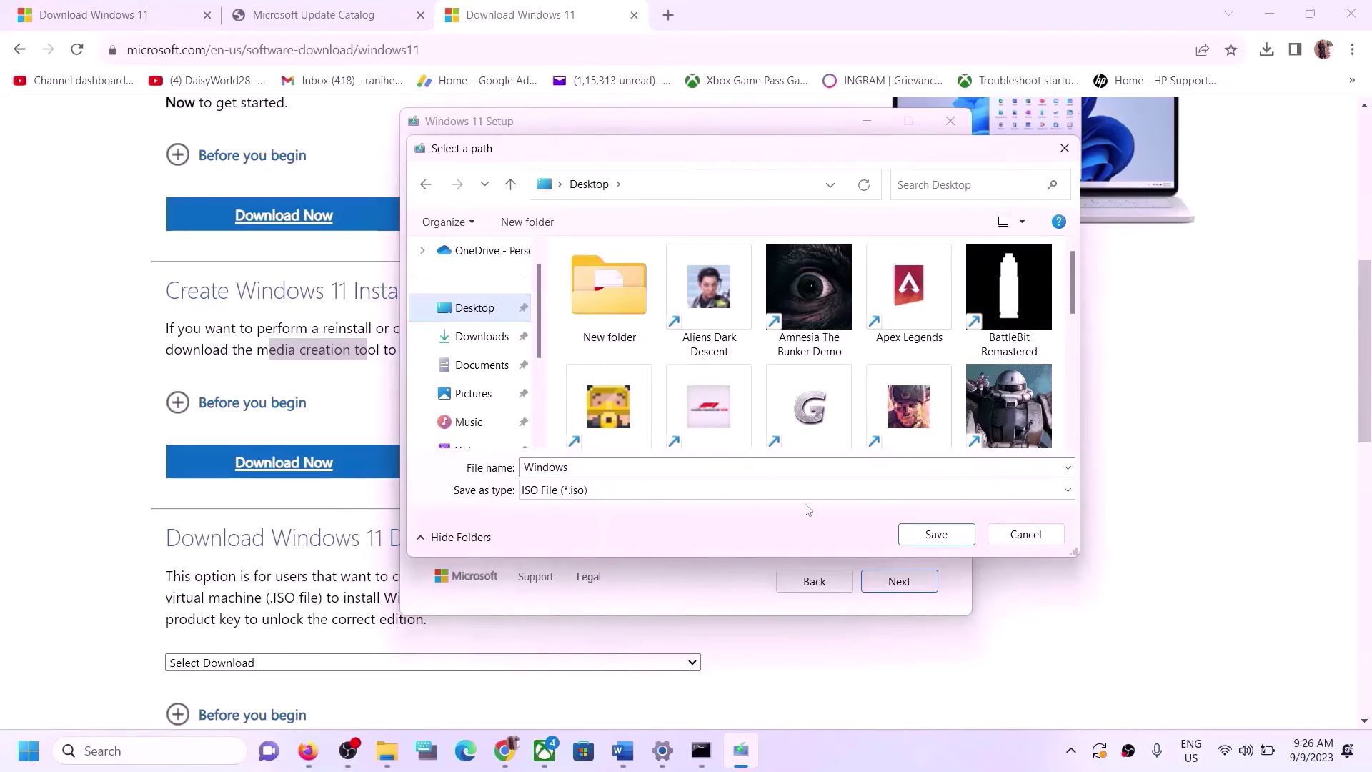
click(934, 534)
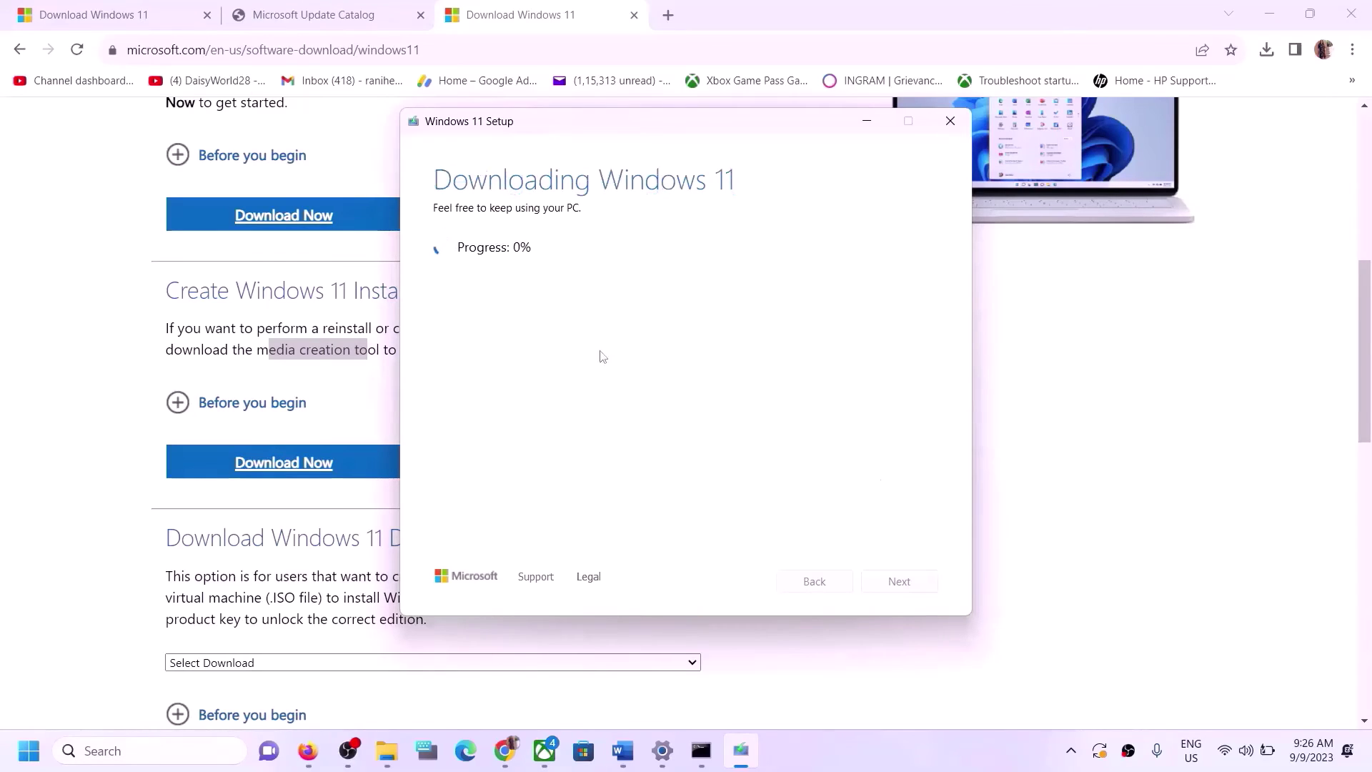
click(906, 764)
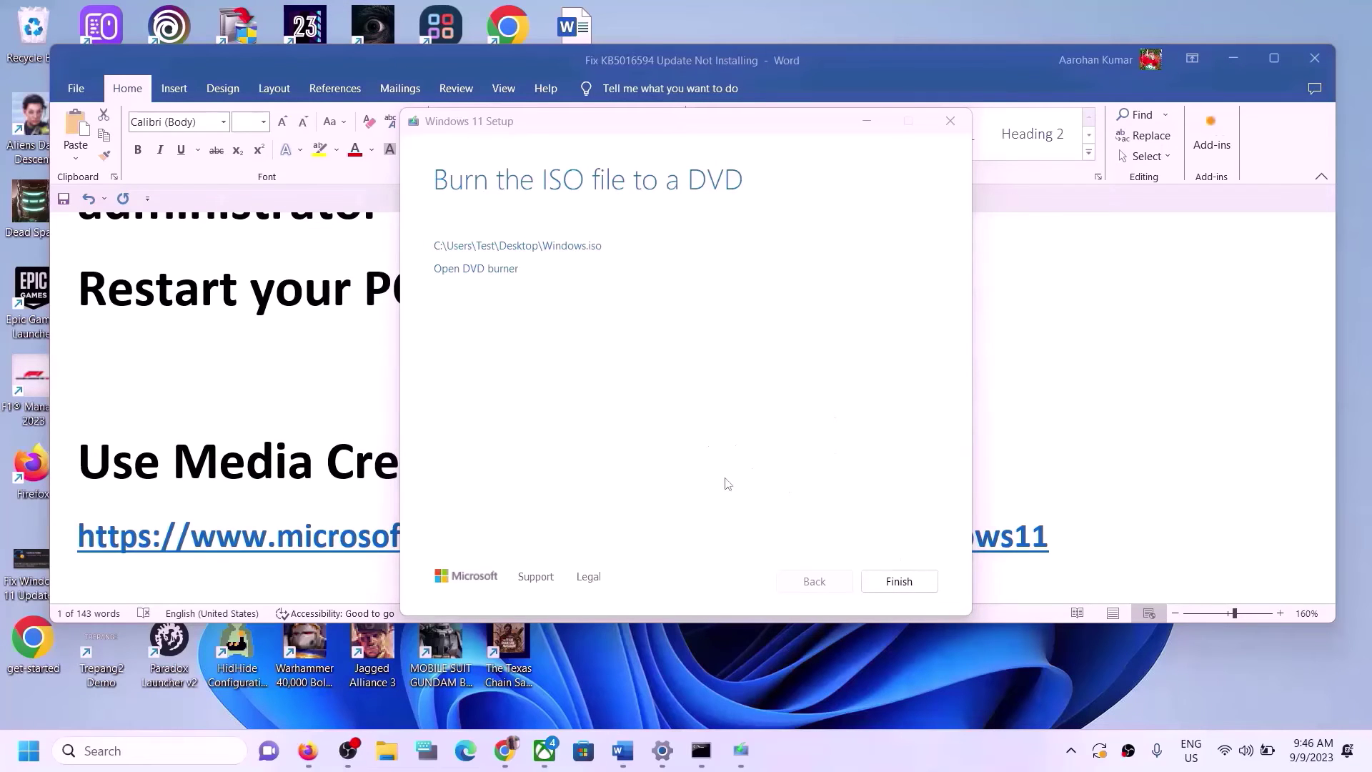
Close the Media Creation Tool and mount Windows.iso from the desktop
click(899, 581)
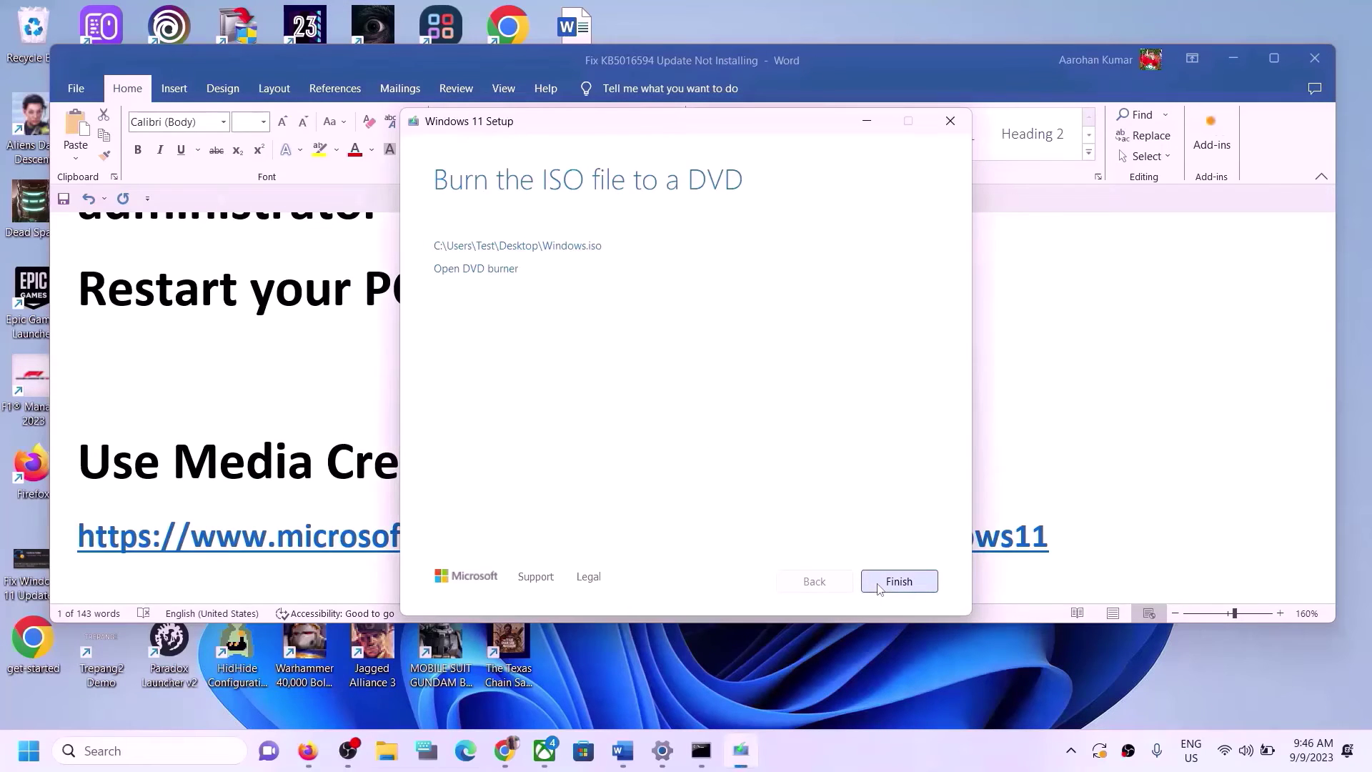
key(super+d)
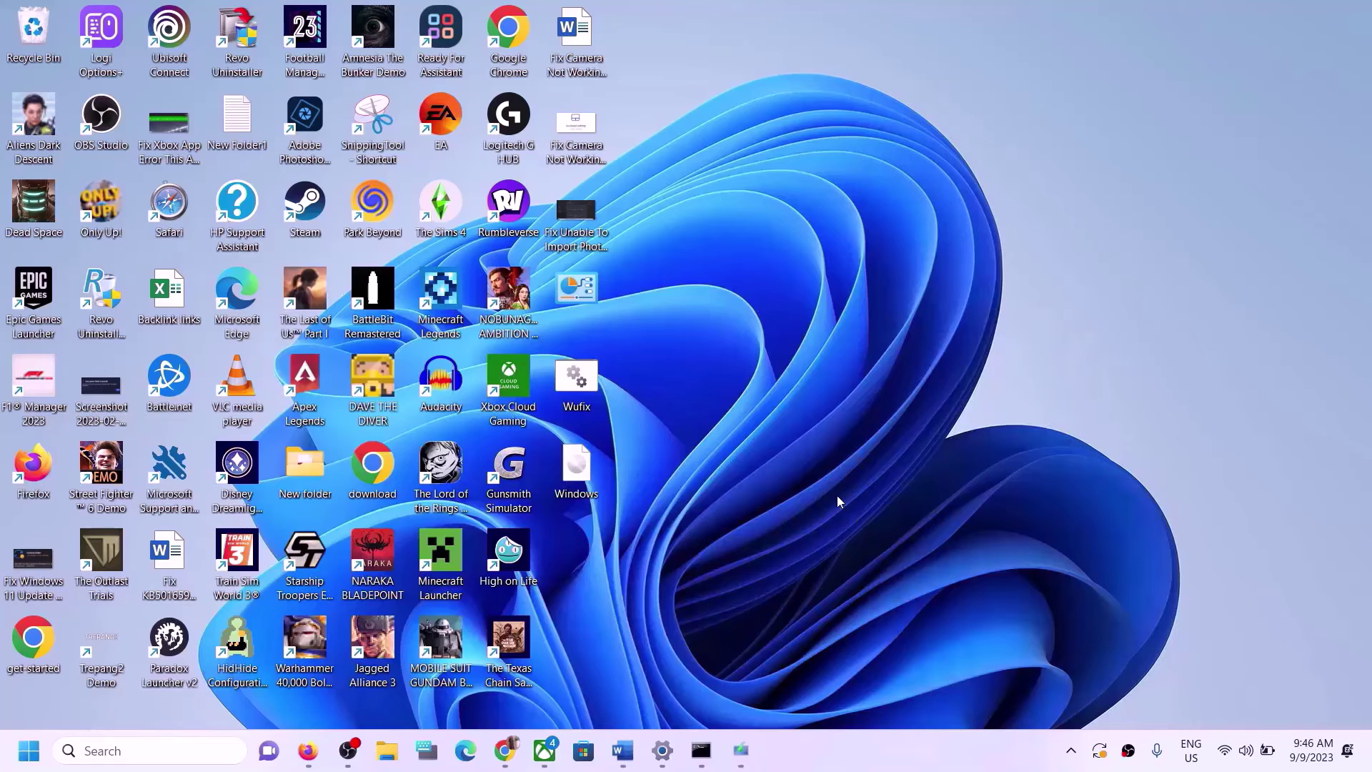
click(584, 472)
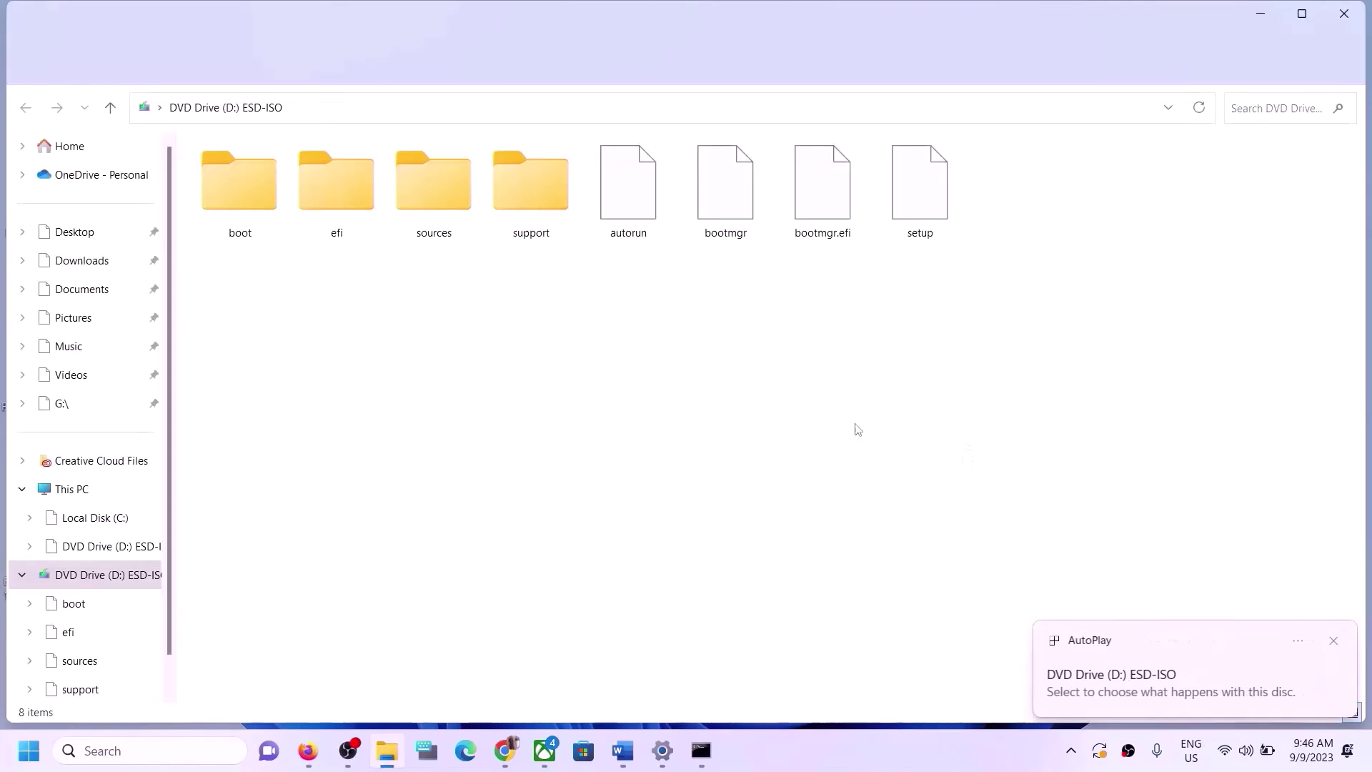
Launch setup from the mounted ISO, continue past update options, and accept the licence terms
click(920, 206)
double_click(920, 213)
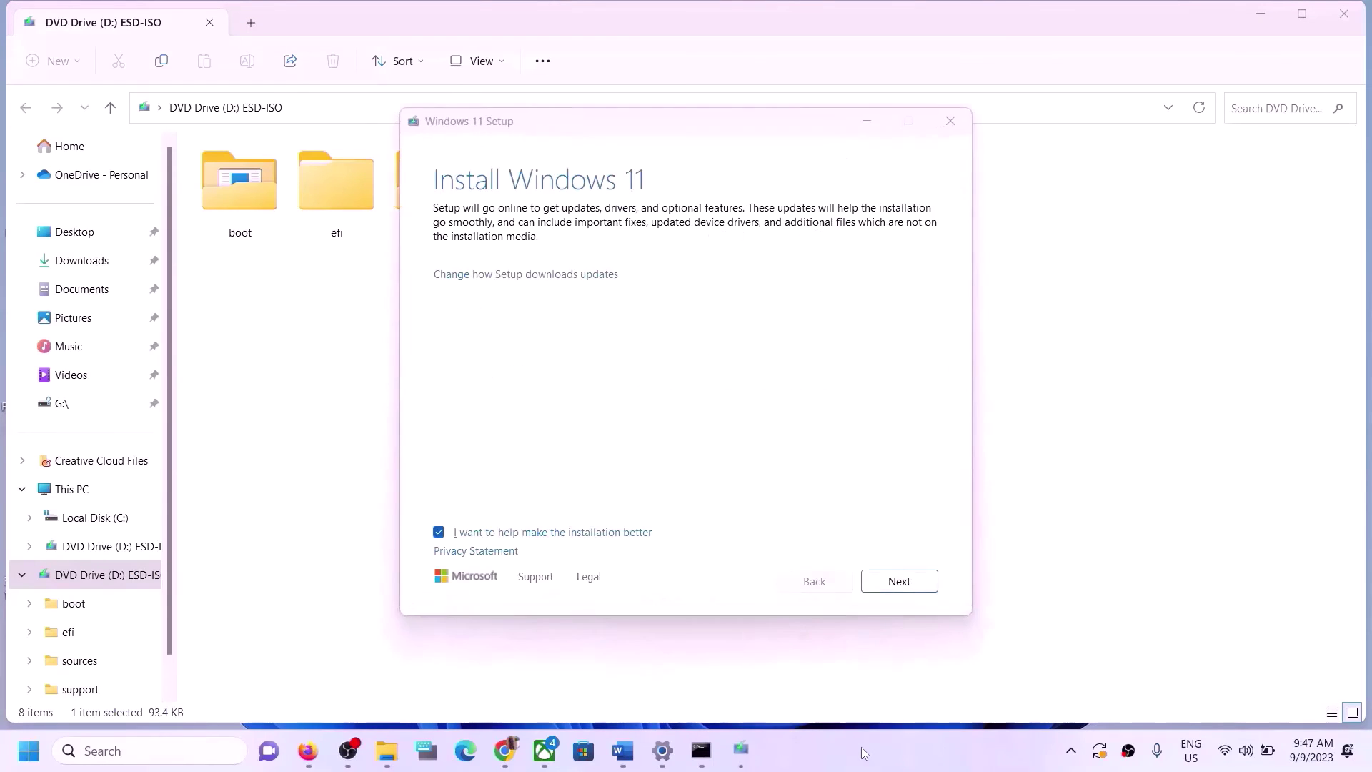
click(908, 589)
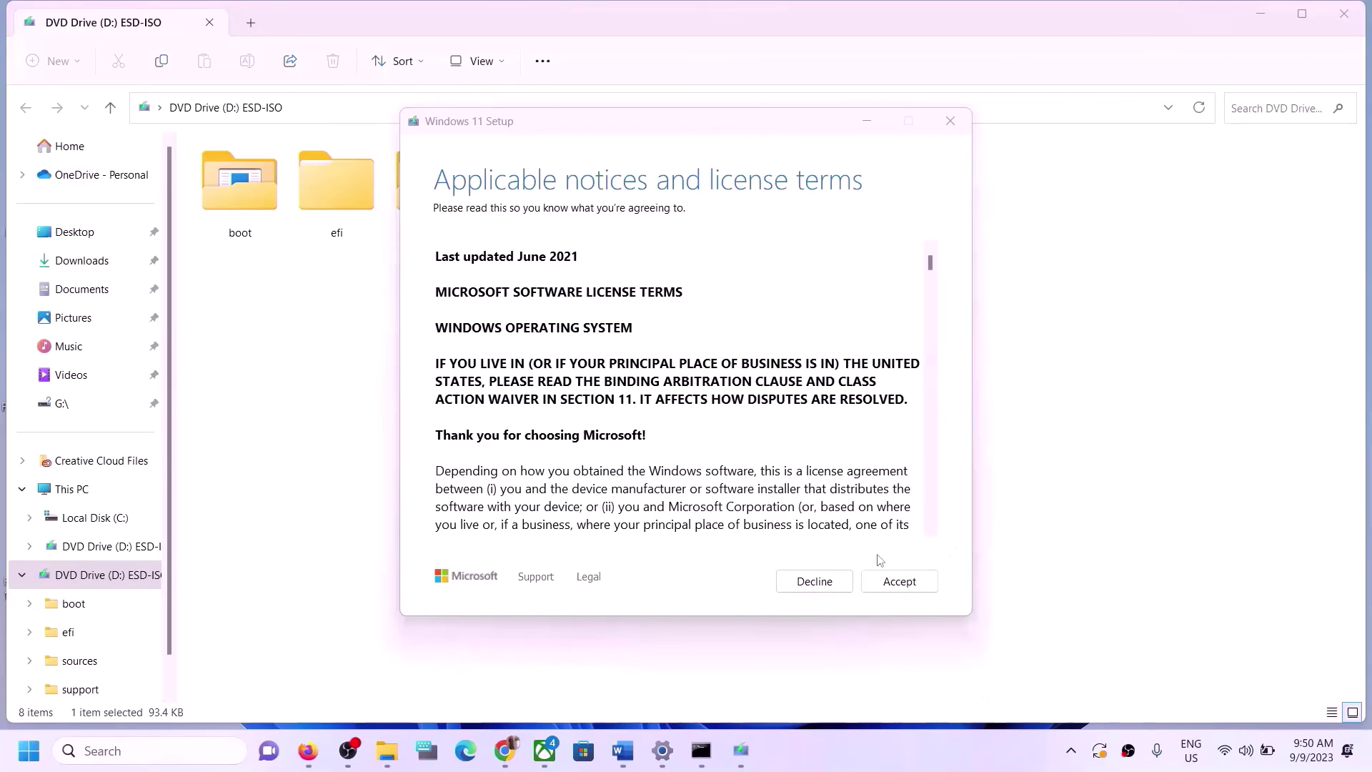
click(900, 581)
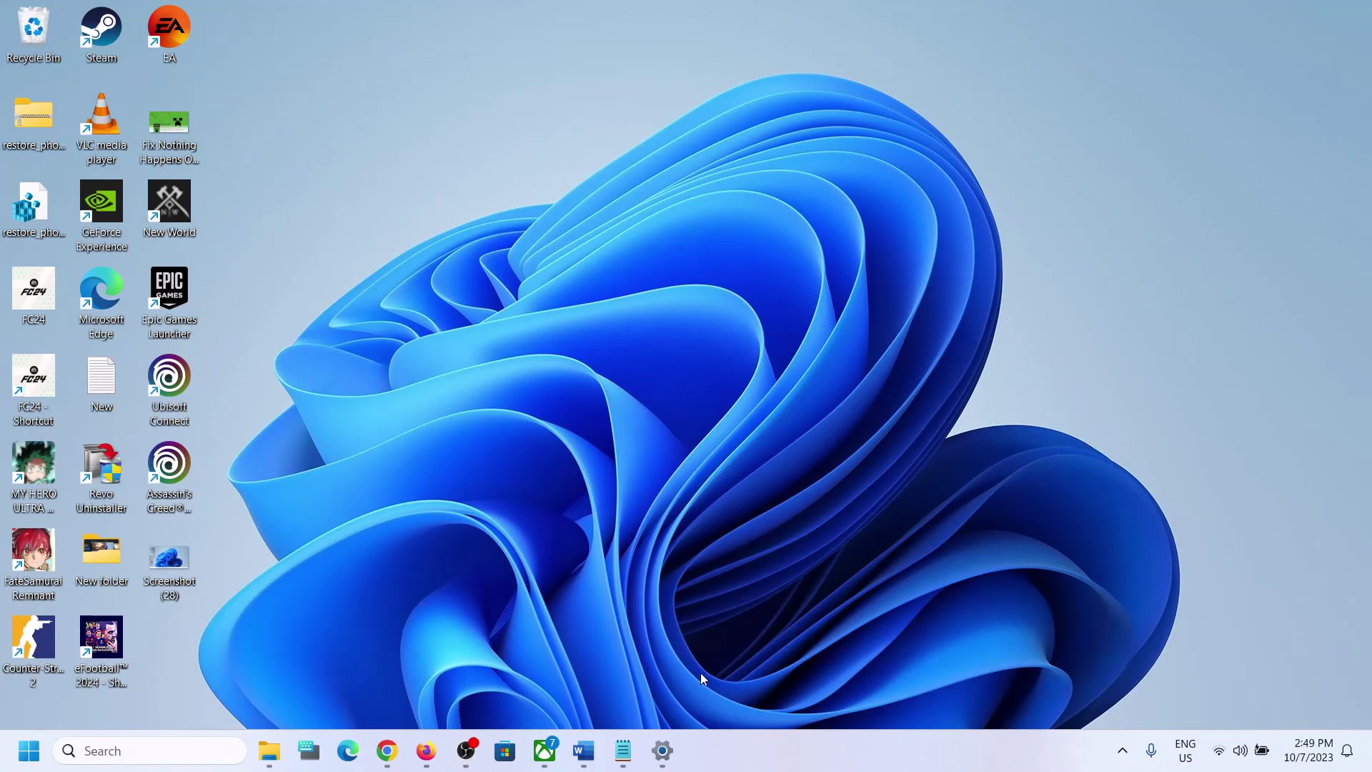
click(664, 752)
drag(788, 180, 1023, 176)
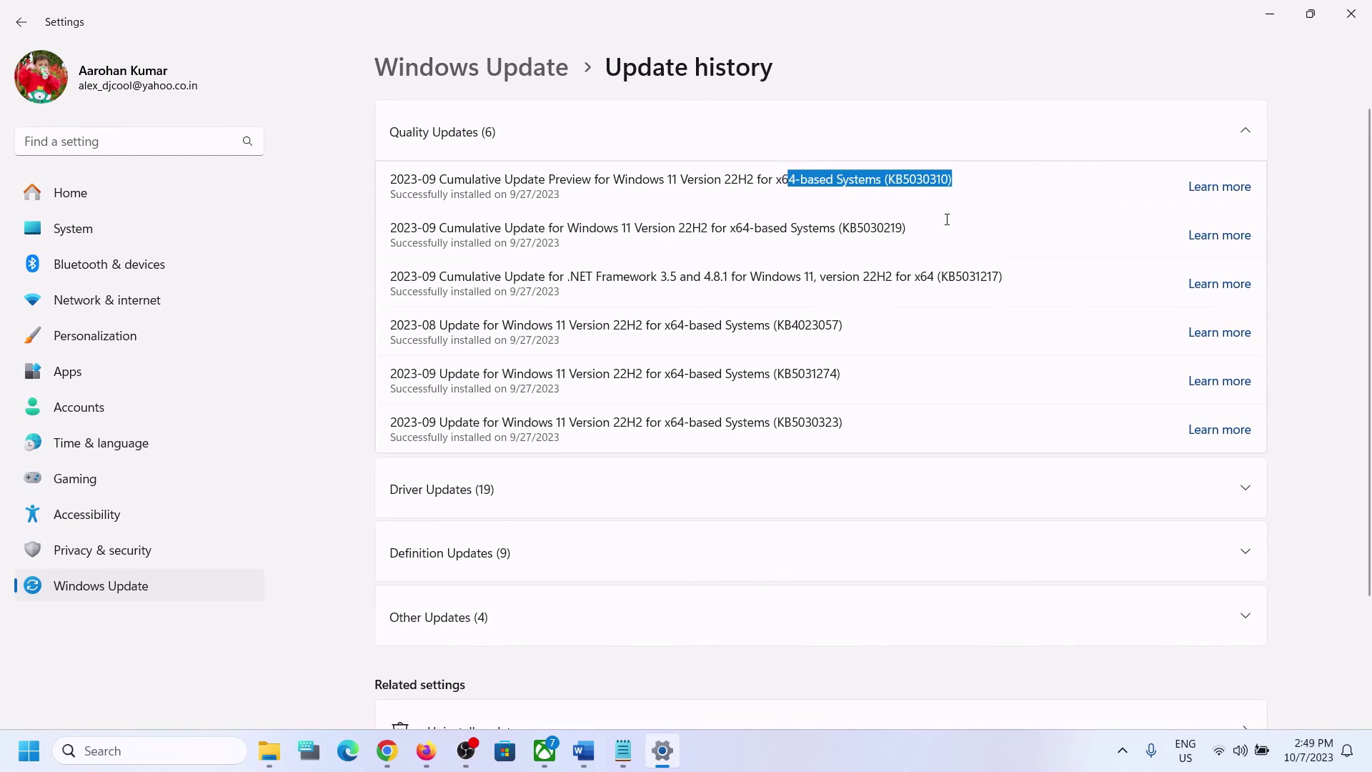
click(584, 751)
click(570, 305)
drag(569, 306, 140, 300)
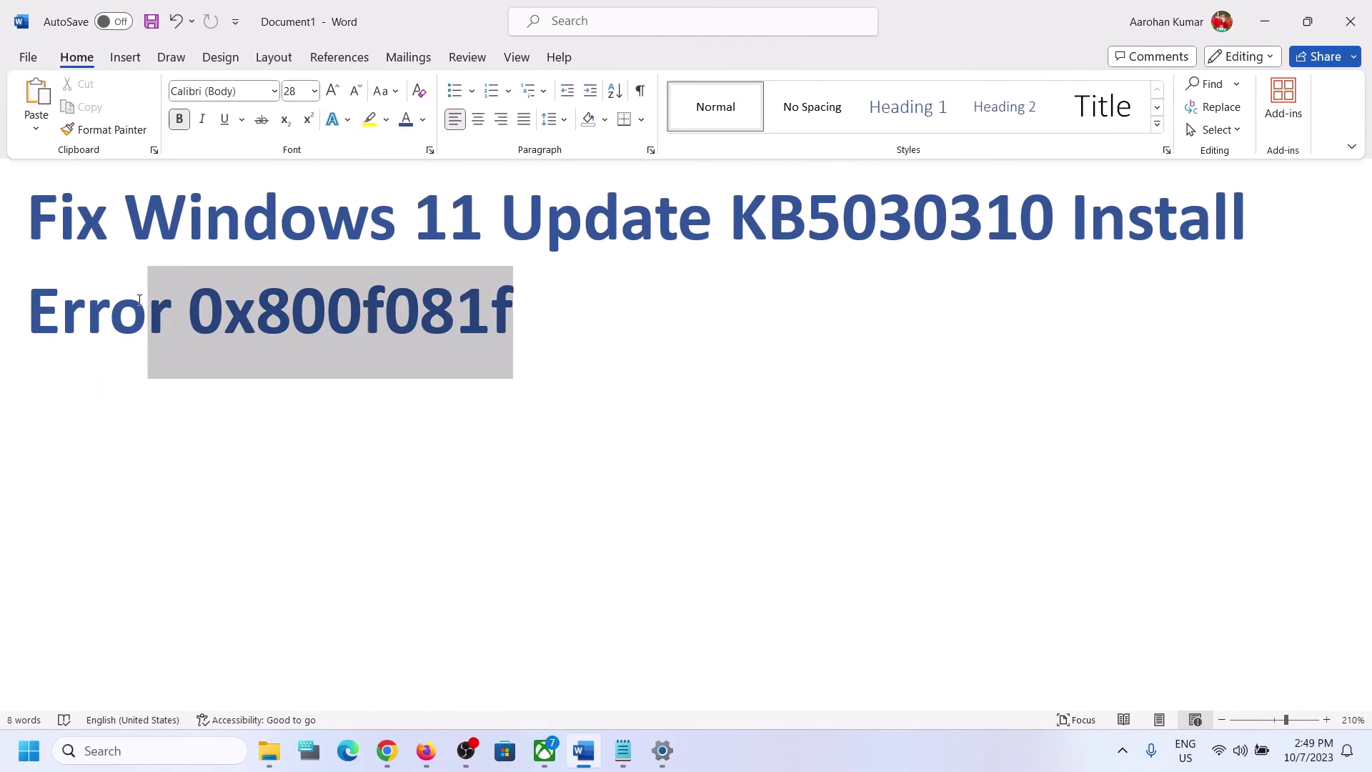
click(1252, 22)
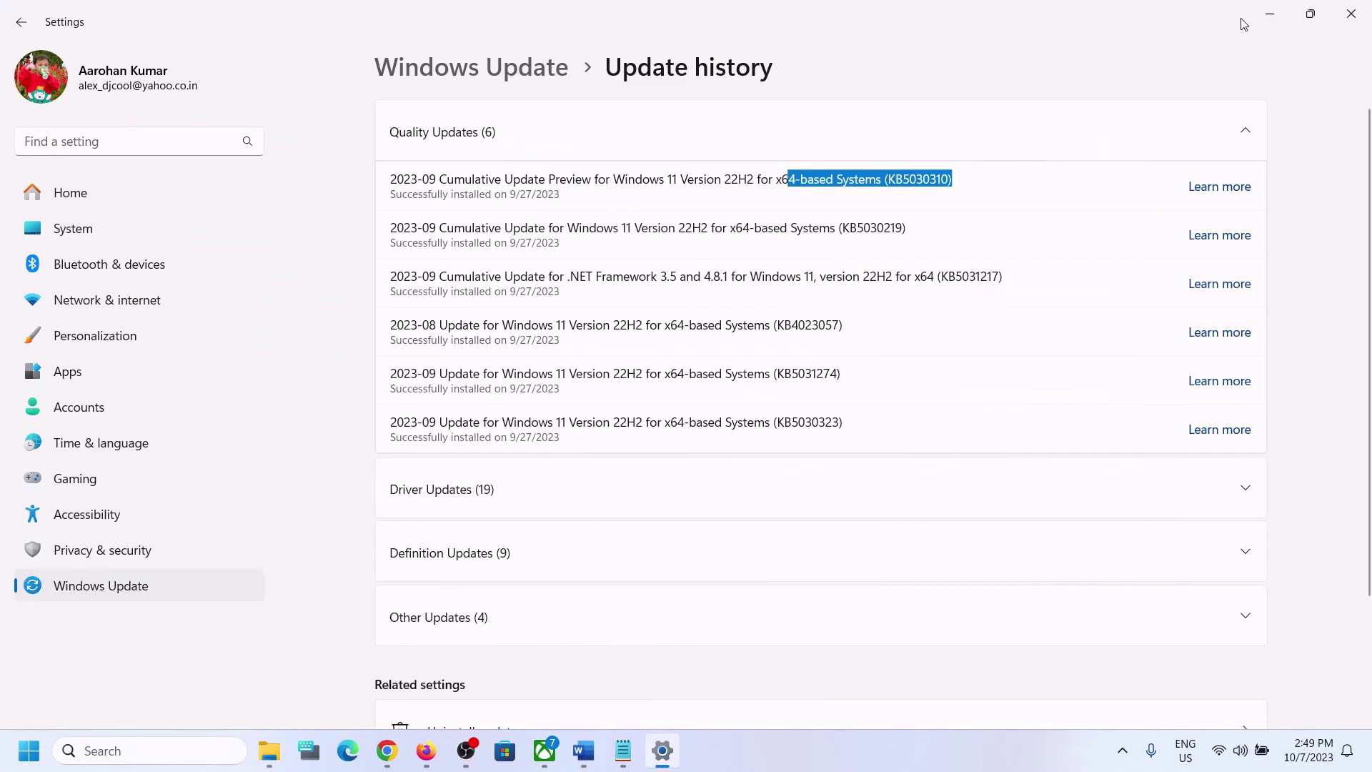
click(1270, 14)
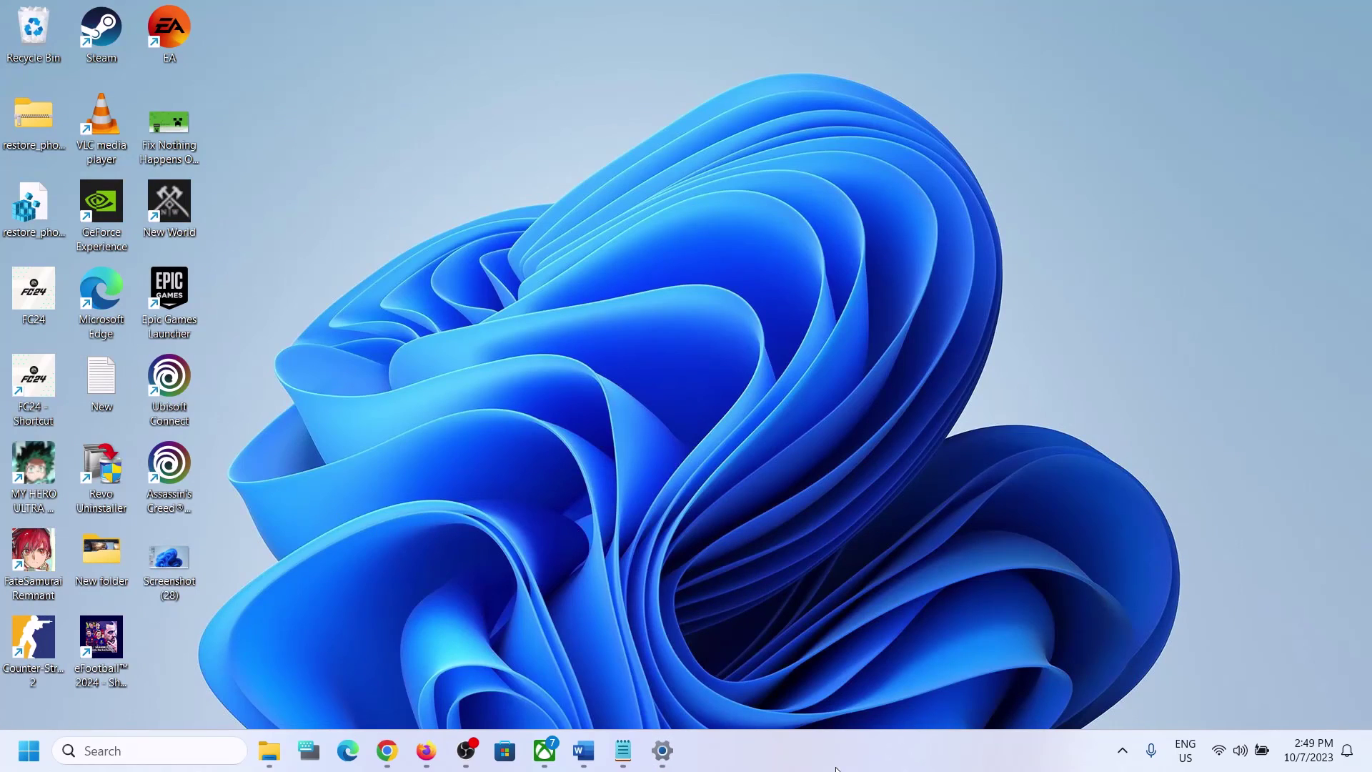